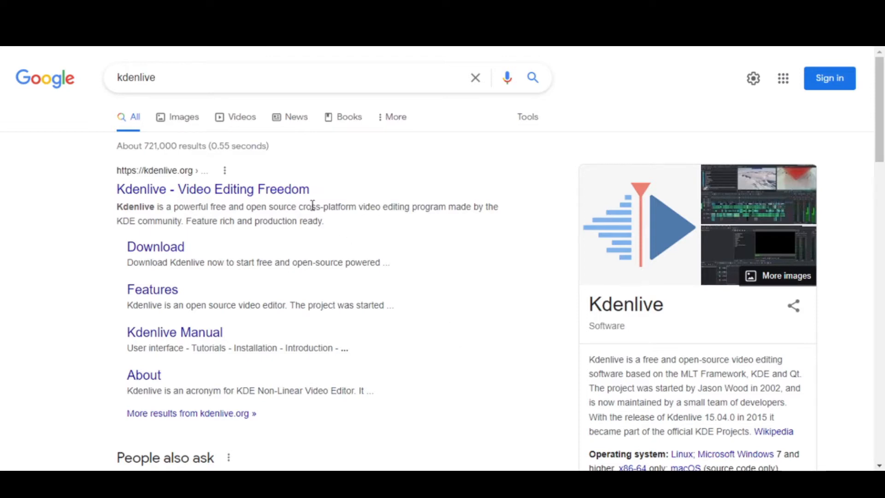
Open the official Kdenlive website from the search results and look over its download page.
click(282, 195)
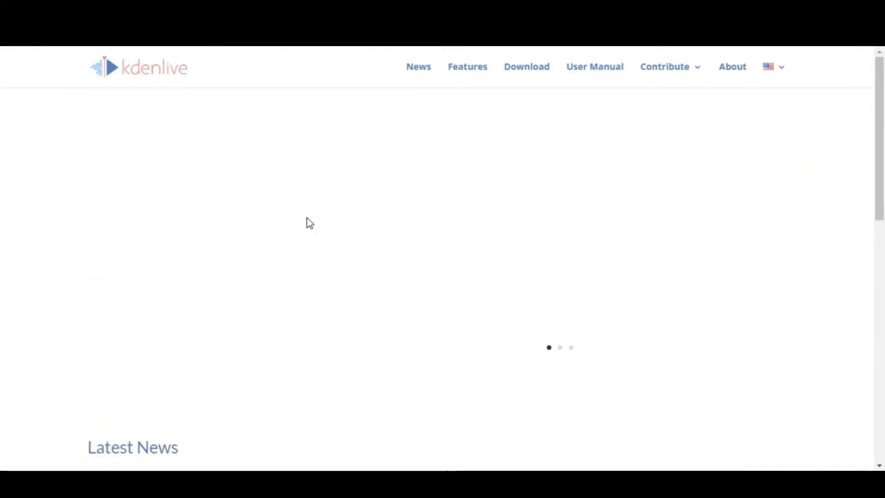
scroll(306, 221, down, 4)
scroll(312, 225, up, 4)
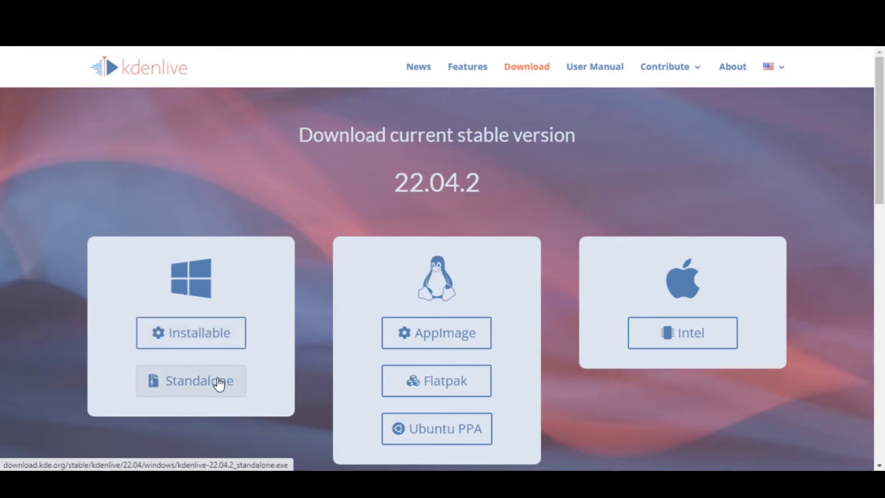
scroll(285, 308, down, 2)
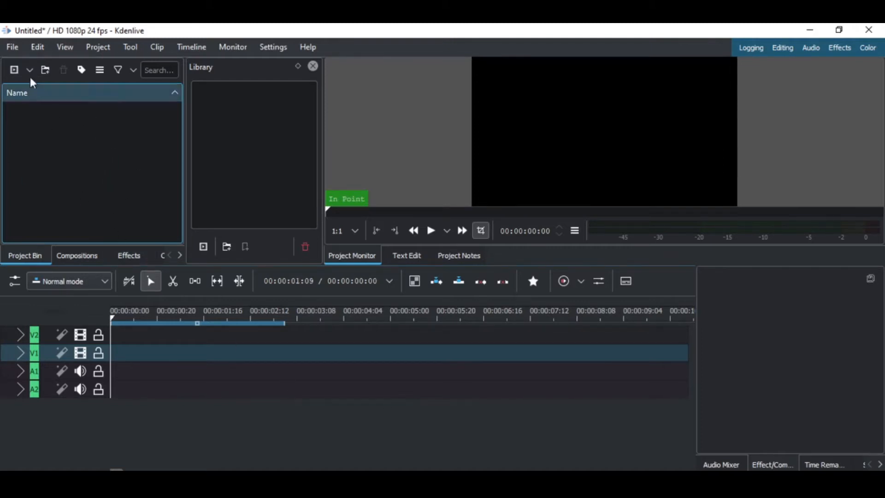
click(12, 47)
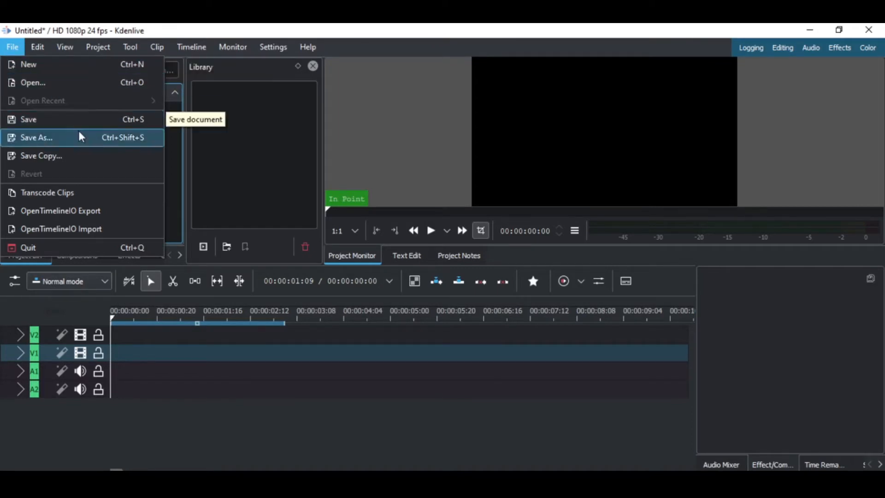
click(15, 51)
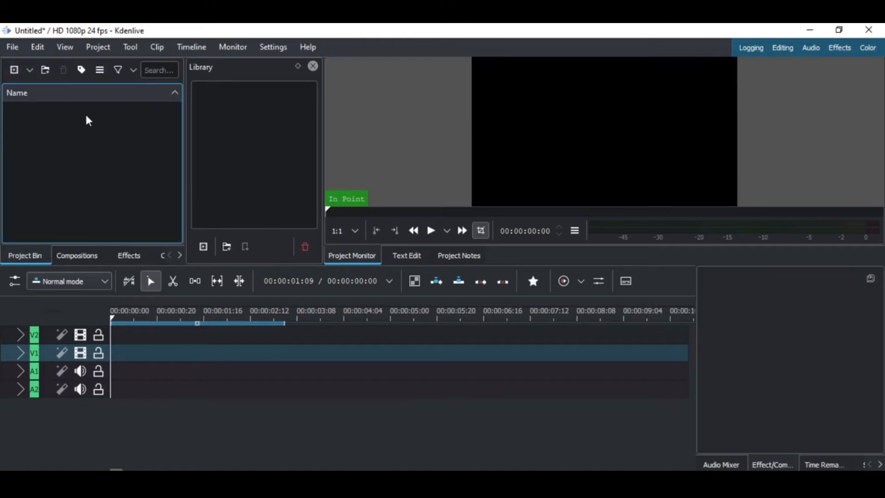
Open the project settings and look through the available video profile presets, including the Full HD 1080 group.
click(98, 48)
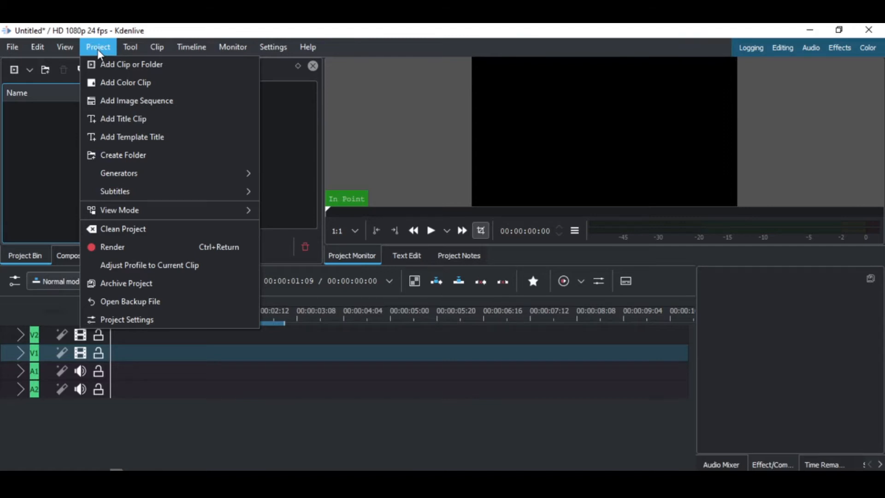
click(162, 319)
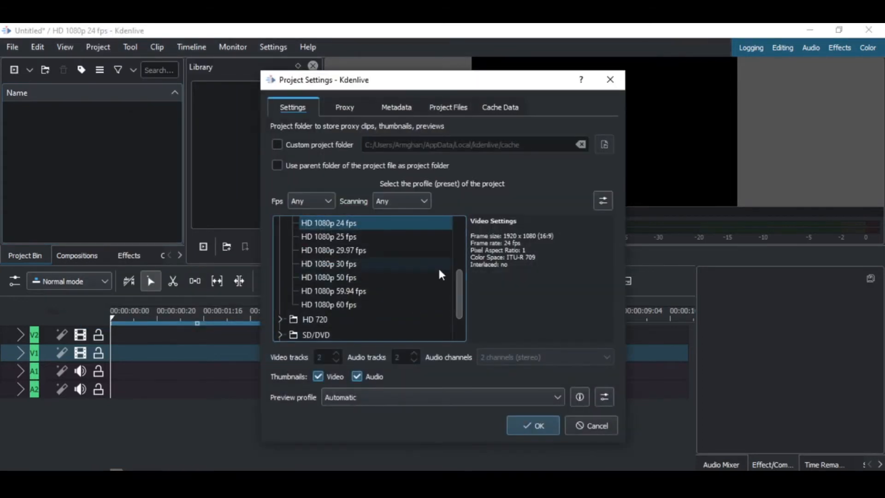
scroll(439, 270, up, 3)
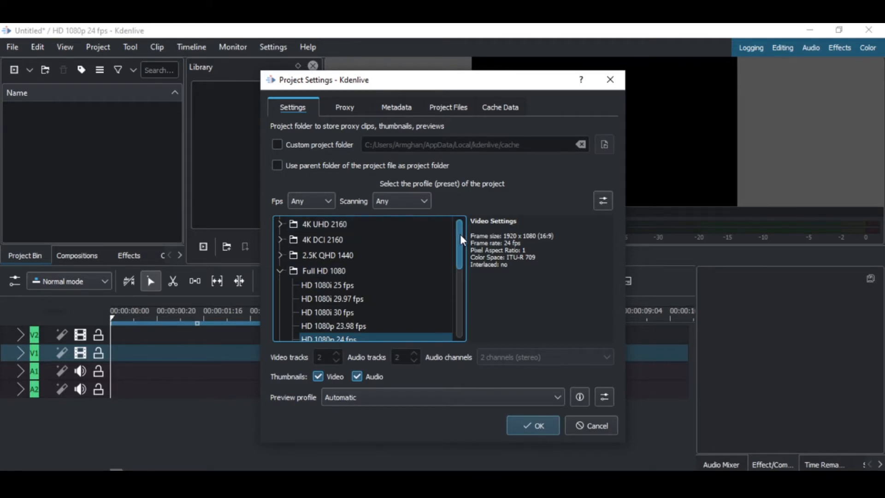
drag(460, 235, 459, 232)
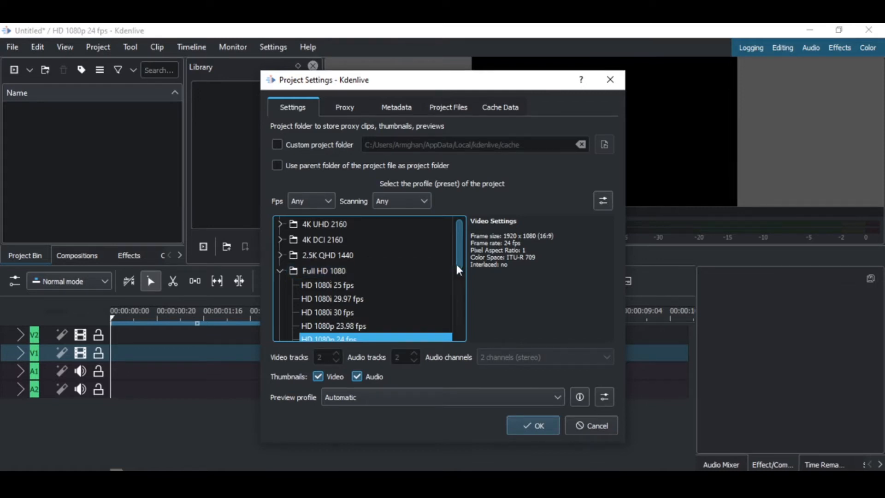
drag(464, 254, 460, 277)
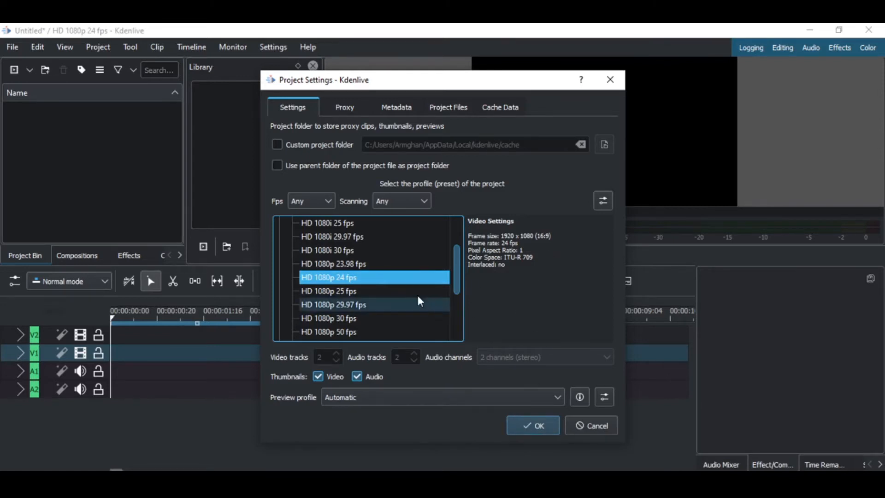
scroll(453, 263, up, 2)
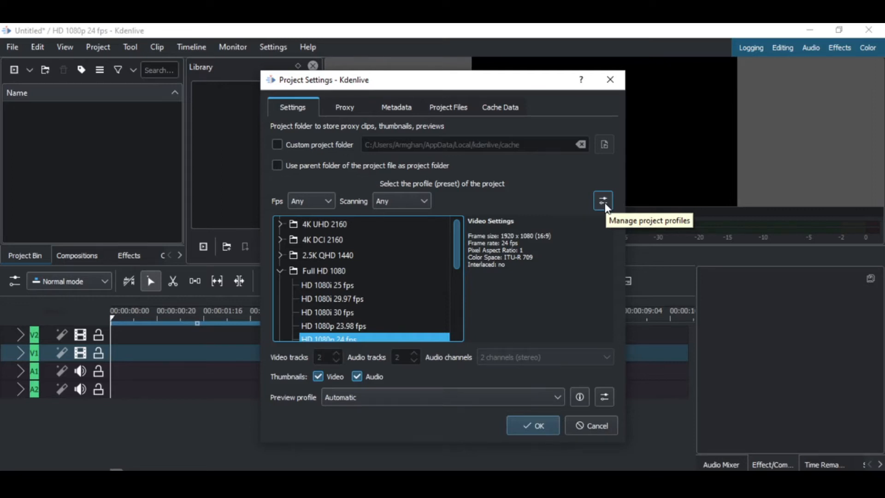
Check the preset list in the profile manager, close it, and accept the project settings with the HD 1080p 24 fps profile.
click(604, 203)
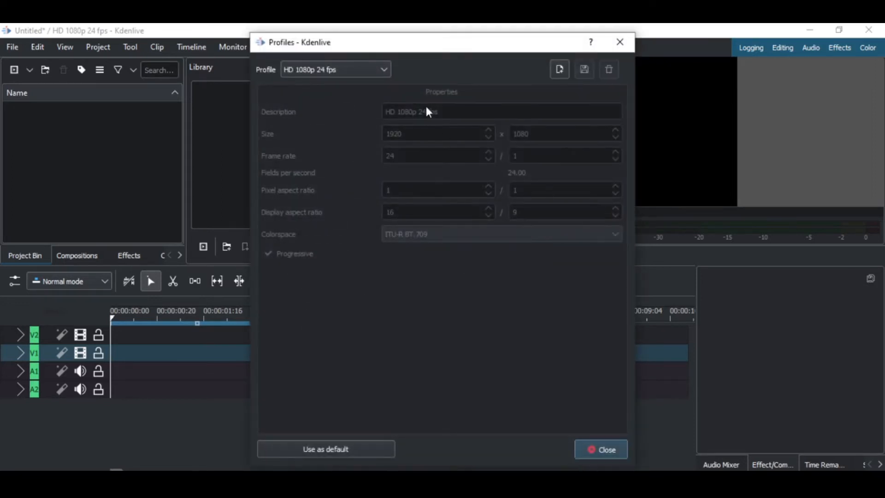
click(374, 66)
click(377, 66)
click(595, 450)
scroll(405, 309, down, 1)
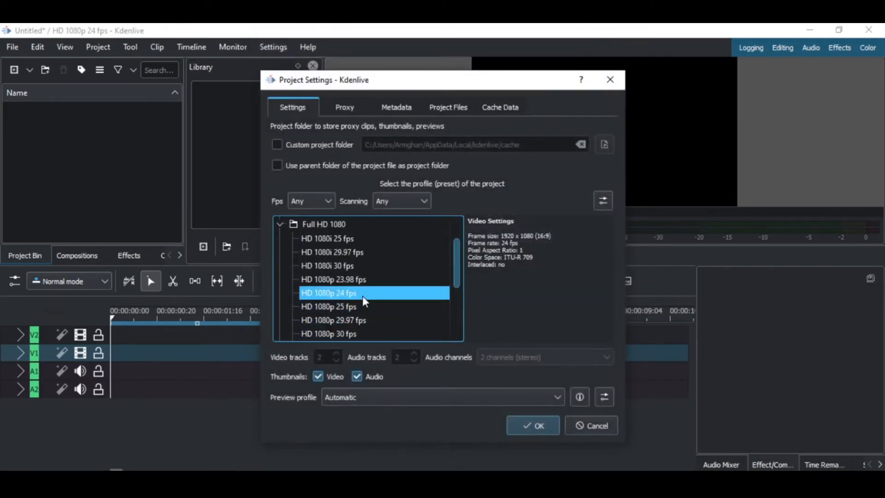
click(535, 426)
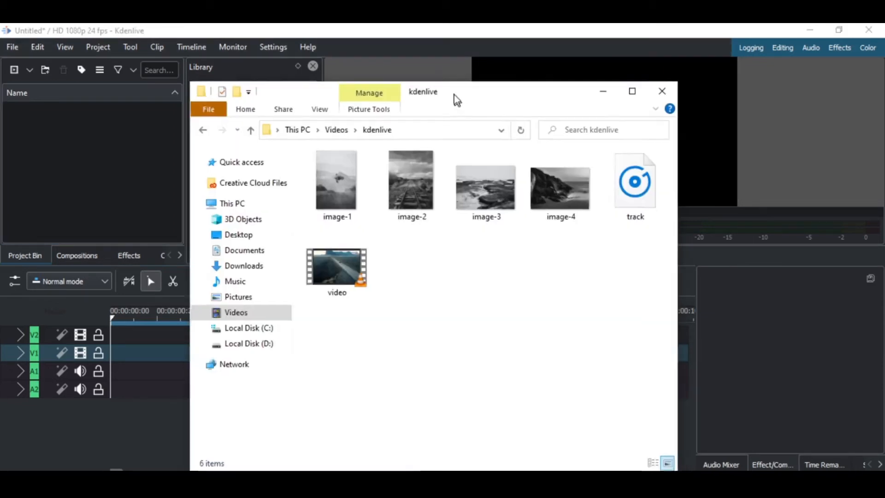
Import the video file from the kdenlive folder into the project bin and decline switching to the clip's profile.
drag(452, 94, 449, 83)
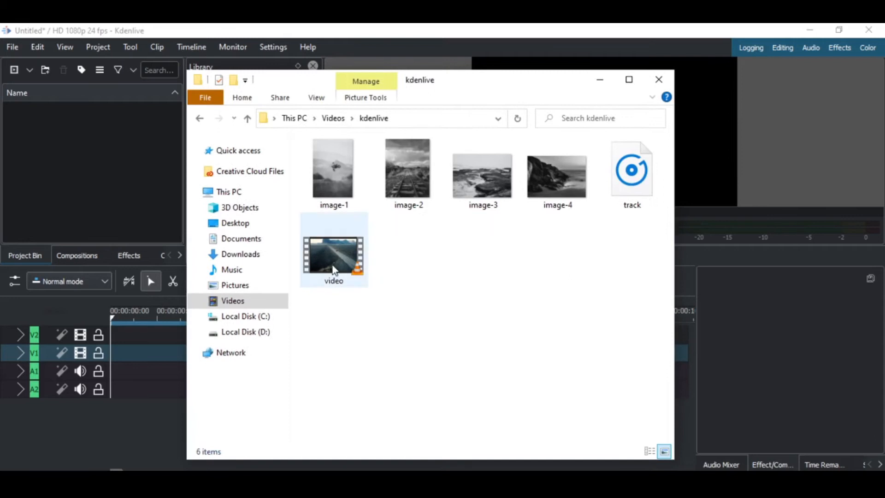
drag(333, 265, 131, 200)
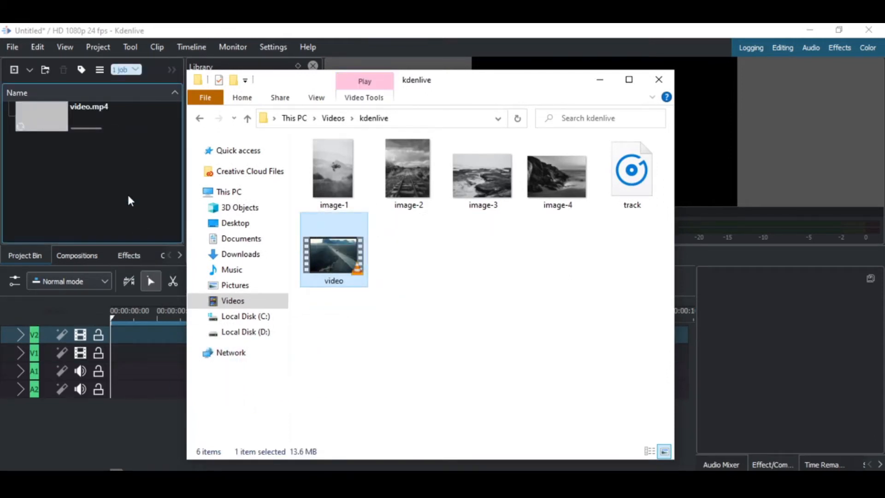
click(127, 193)
click(88, 125)
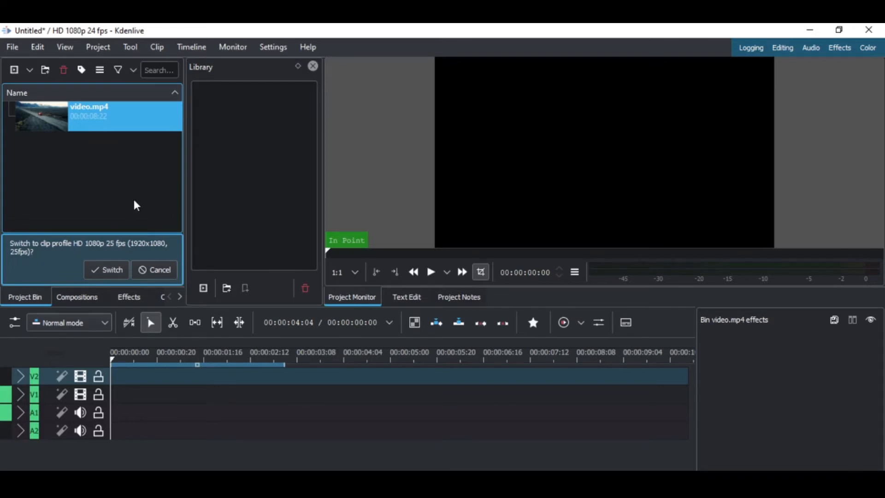
click(158, 276)
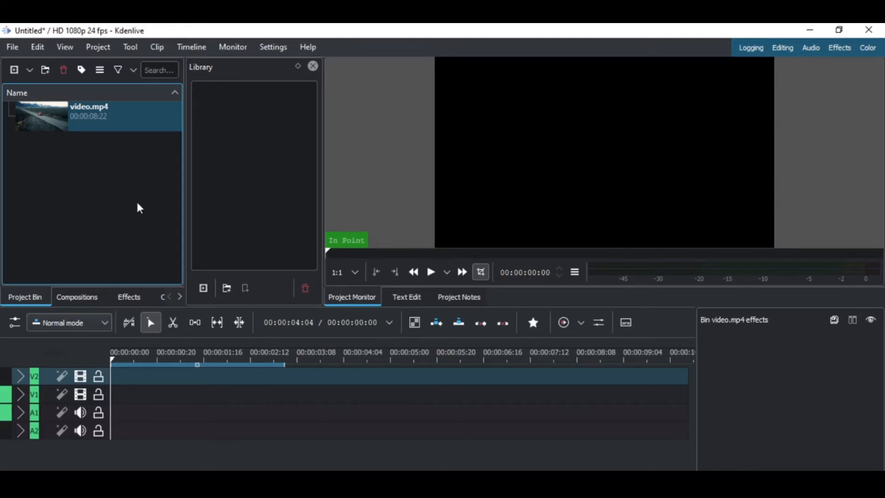
Place video.mp4 at the start of the timeline, with its picture on V1 and its sound on A1.
drag(88, 118, 121, 414)
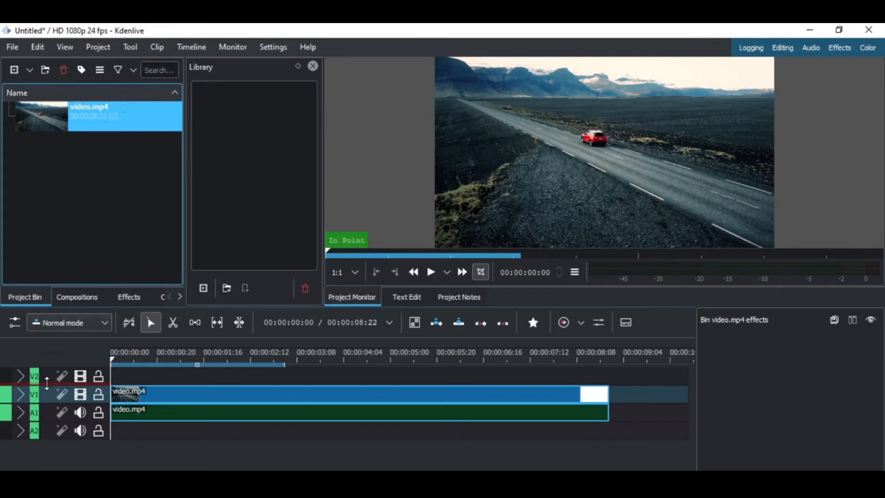
mouse_move(47, 382)
mouse_down()
mouse_move(54, 417)
mouse_move(57, 402)
mouse_move(48, 441)
mouse_move(54, 389)
mouse_up()
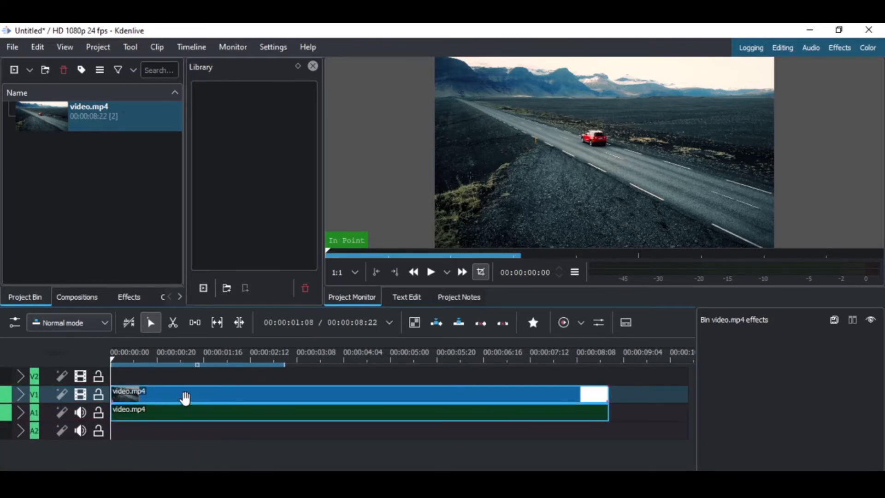
click(215, 402)
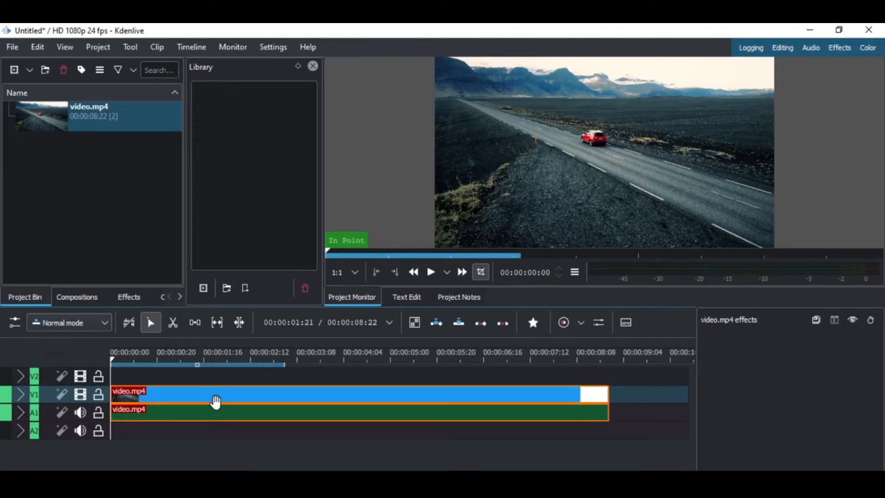
click(236, 439)
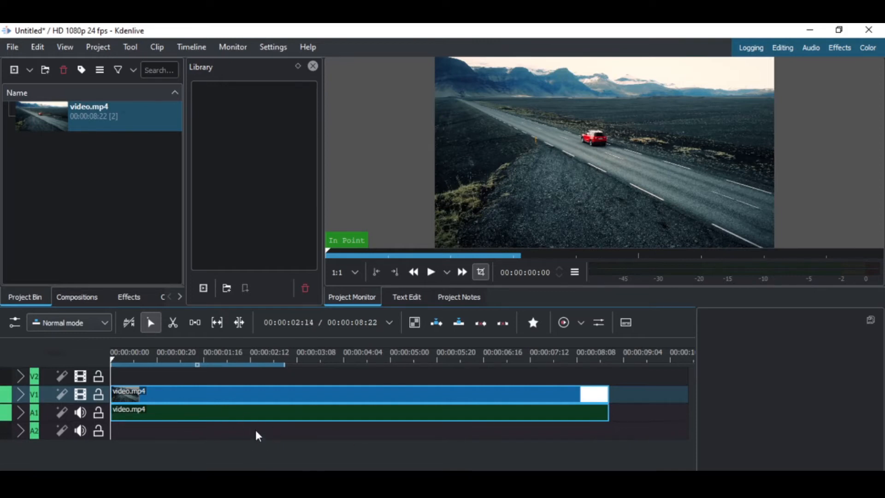
Preview the timeline from the beginning, pause it, and return the playhead to the start.
click(116, 361)
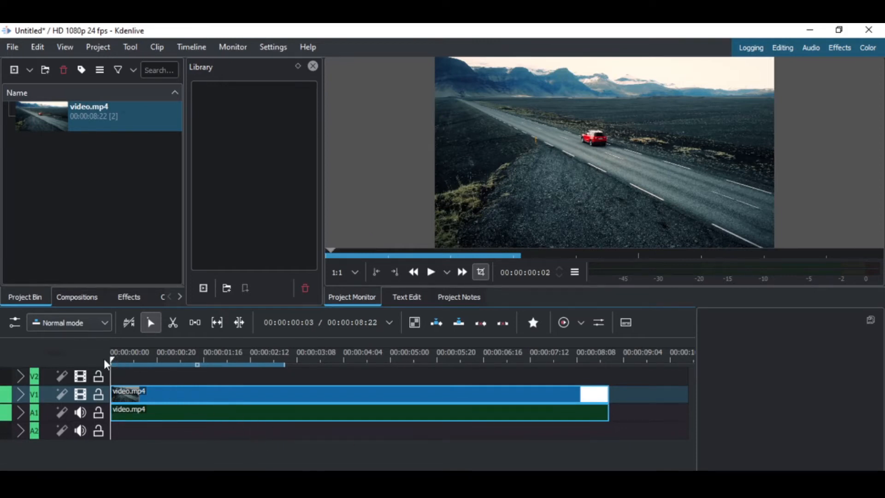
key(space)
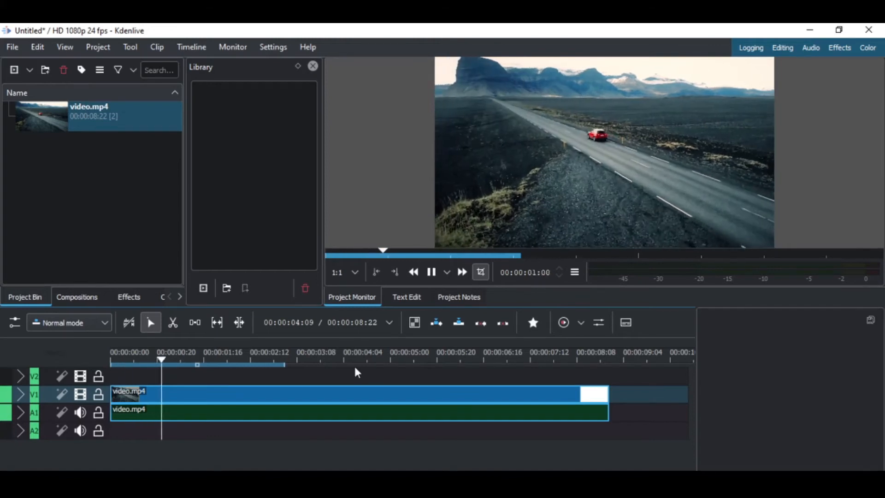
click(629, 151)
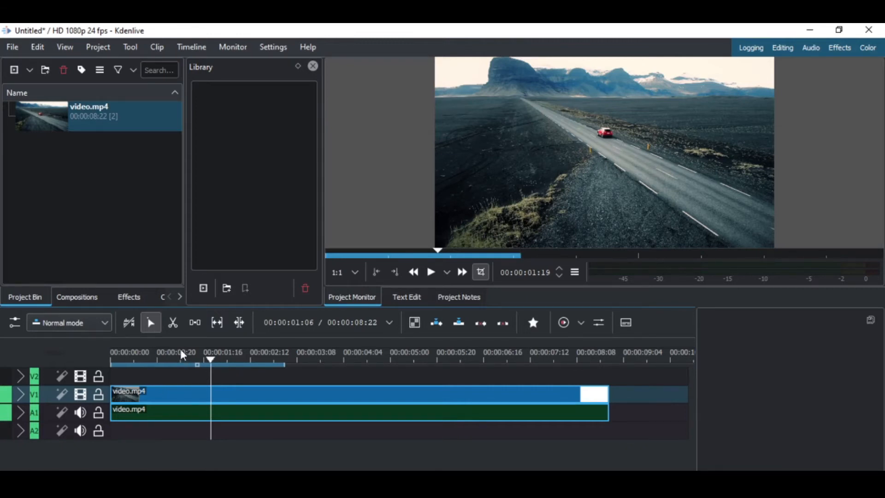
drag(183, 354, 98, 364)
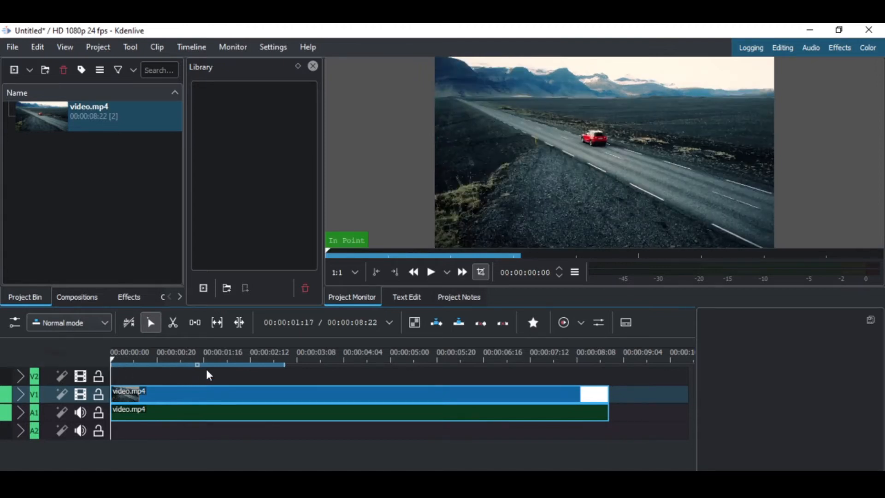
Cut the video.mp4 clip with the Razor tool at about 00:00:00:20 and shortly before 00:00:02:12.
click(173, 323)
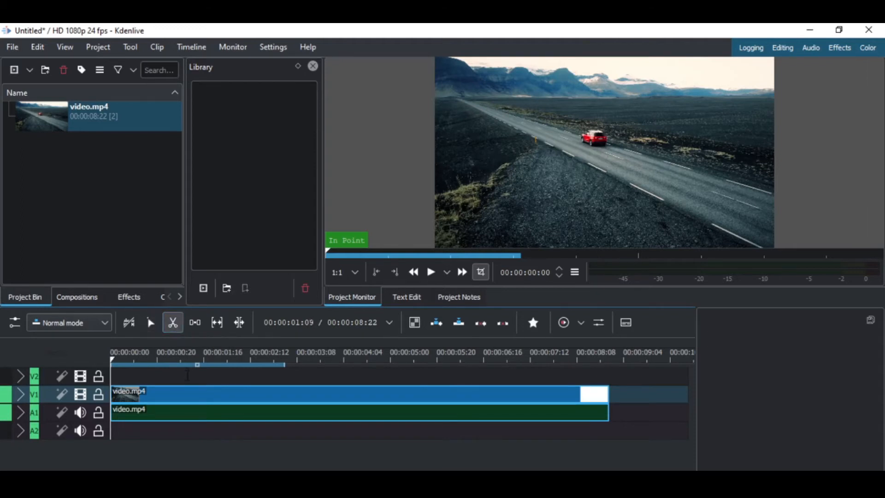
click(158, 394)
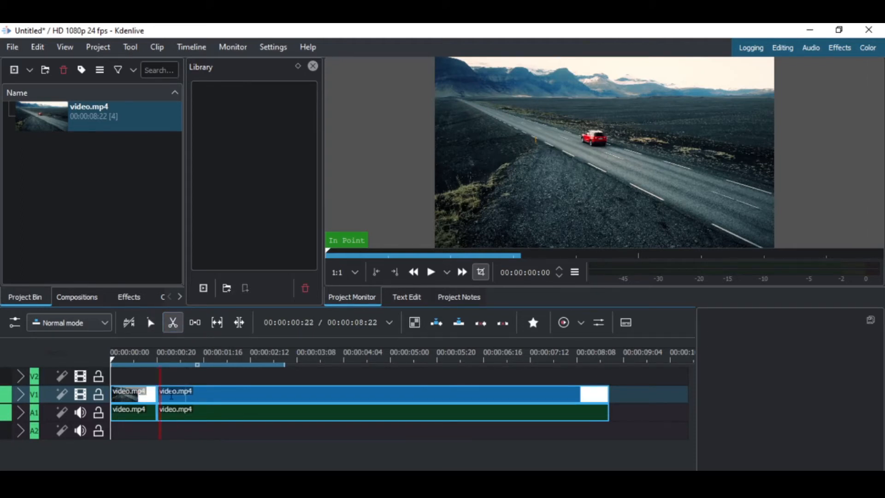
click(246, 394)
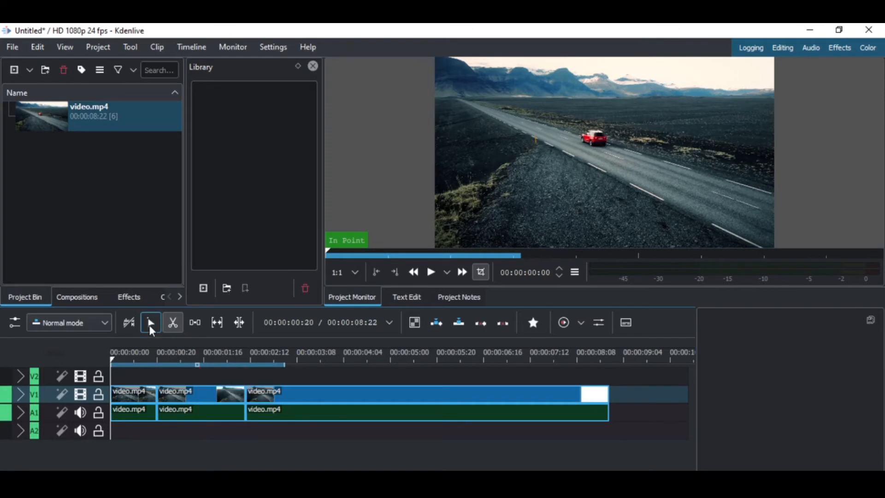
Delete the middle segment of video.mp4 between the two cuts, including its audio.
click(150, 323)
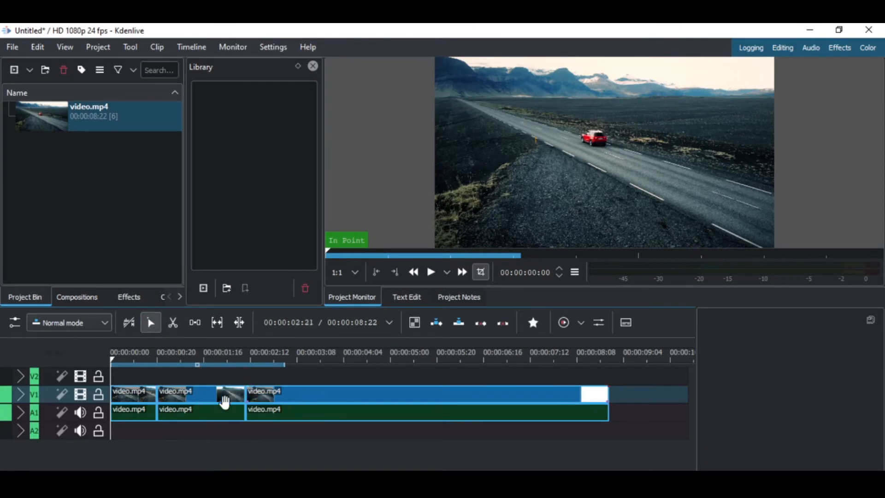
click(217, 396)
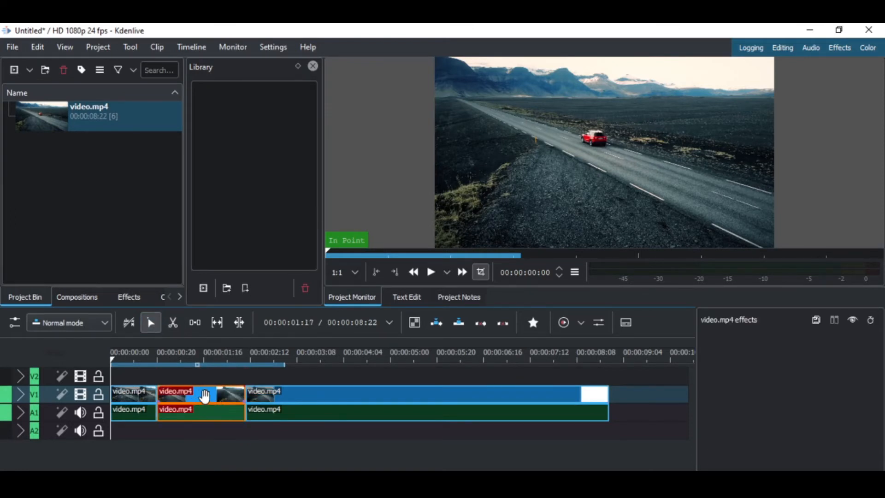
mouse_move(202, 389)
mouse_down()
mouse_move(205, 379)
mouse_move(204, 390)
mouse_up()
key(Delete)
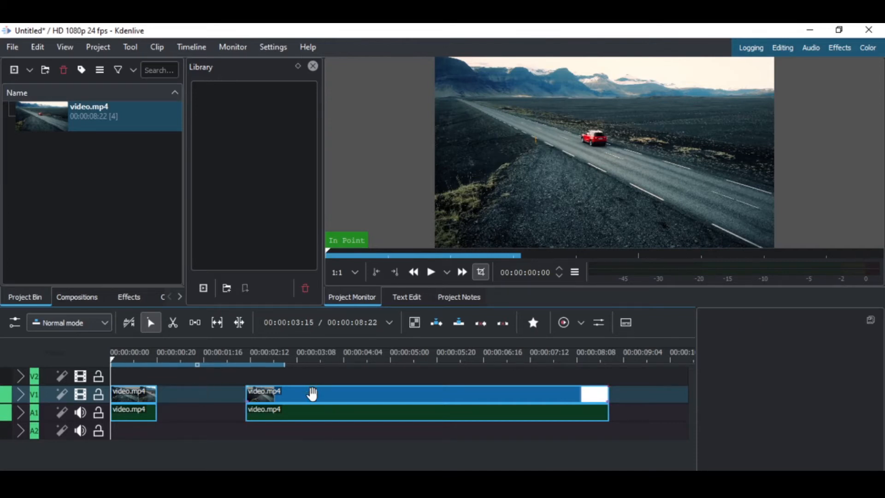
Trim both ends of the second video.mp4 segment and place it directly after the first, ending at about 00:00:02:15.
click(308, 394)
drag(308, 394, 268, 396)
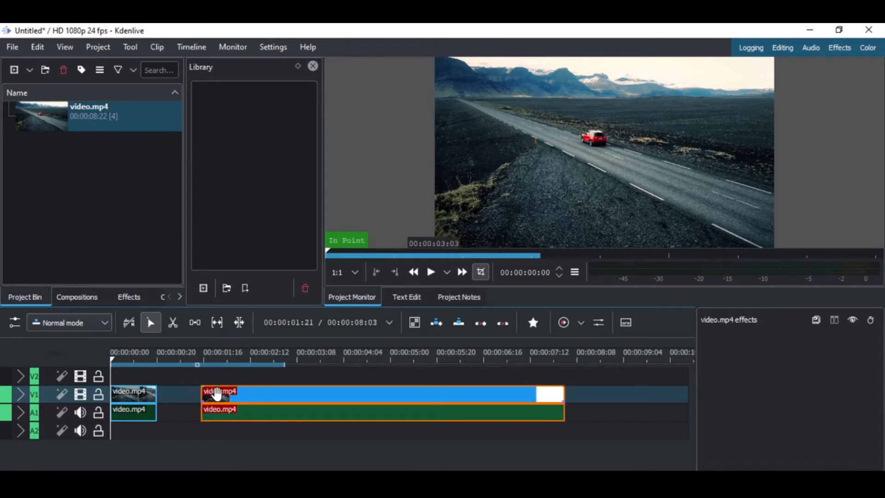
drag(202, 395, 271, 395)
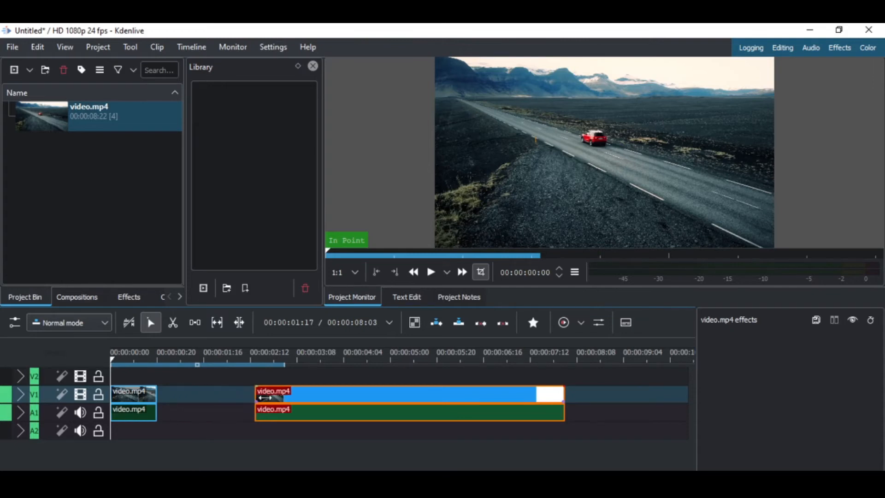
drag(563, 395, 221, 400)
mouse_move(150, 374)
mouse_down()
mouse_move(102, 368)
mouse_move(142, 356)
mouse_move(250, 356)
mouse_move(107, 358)
mouse_move(148, 360)
mouse_up()
key(Home)
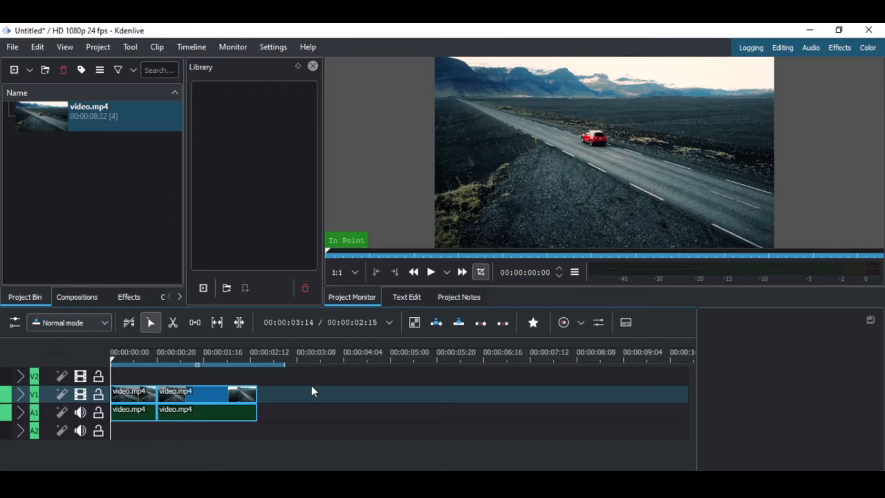
Examine the timeline beyond the clips and the two video.mp4 segments at a closer zoom.
scroll(311, 385, right, 6)
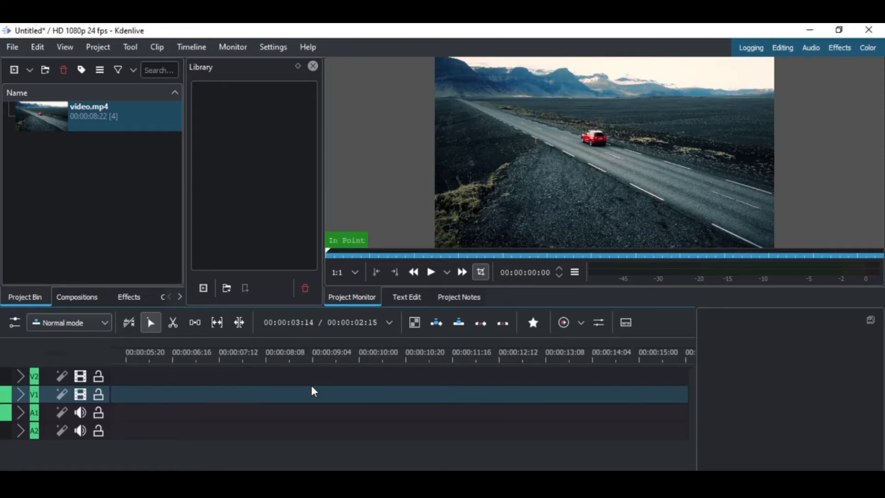
scroll(311, 385, left, 6)
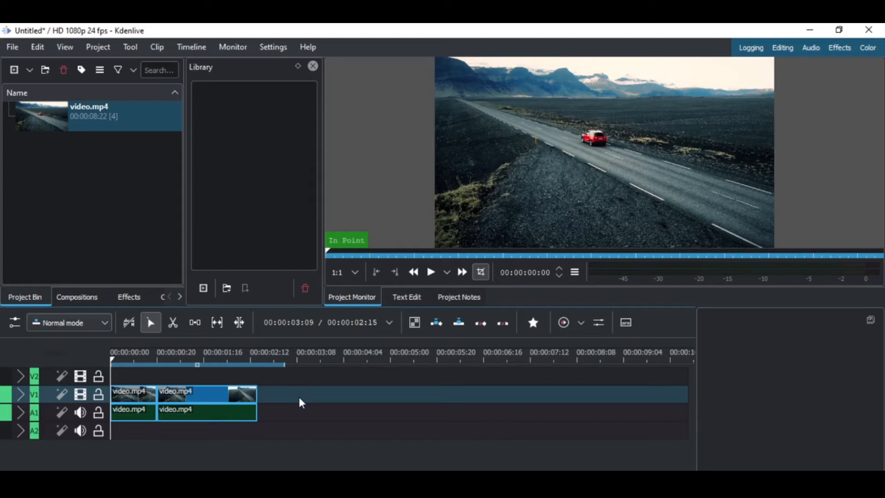
scroll(297, 395, right, 5)
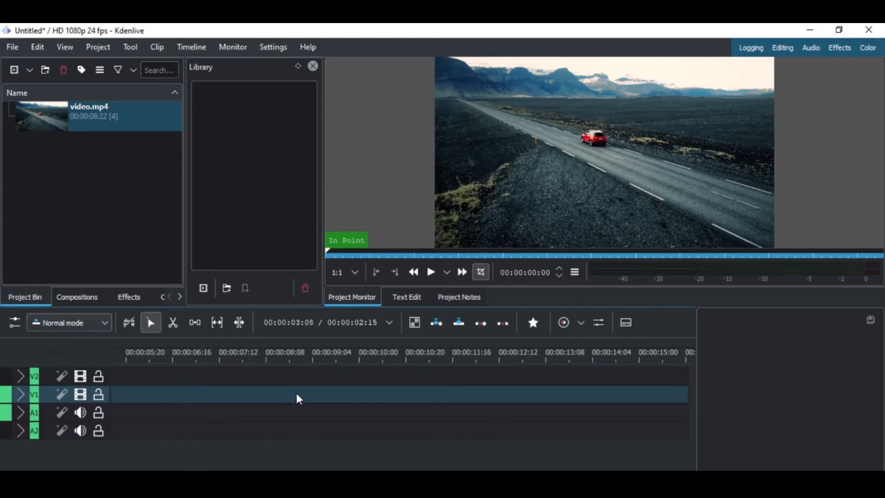
scroll(297, 396, left, 5)
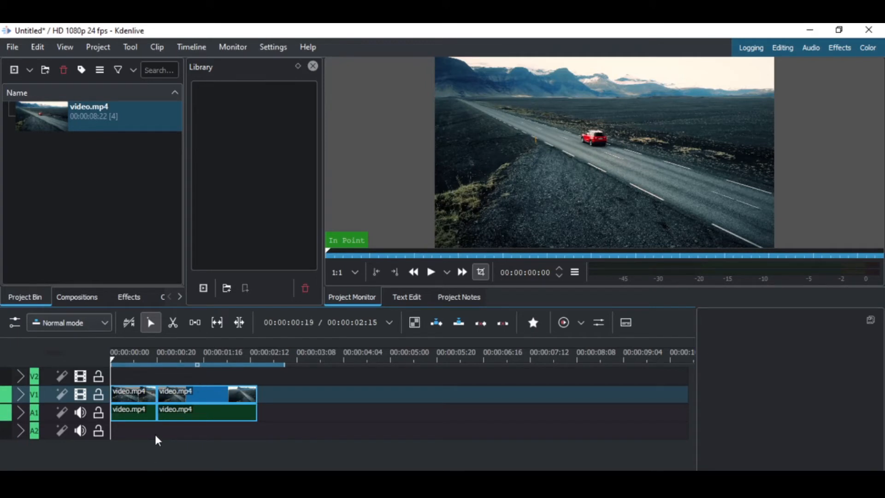
ctrl+scroll(191, 397, up, 4)
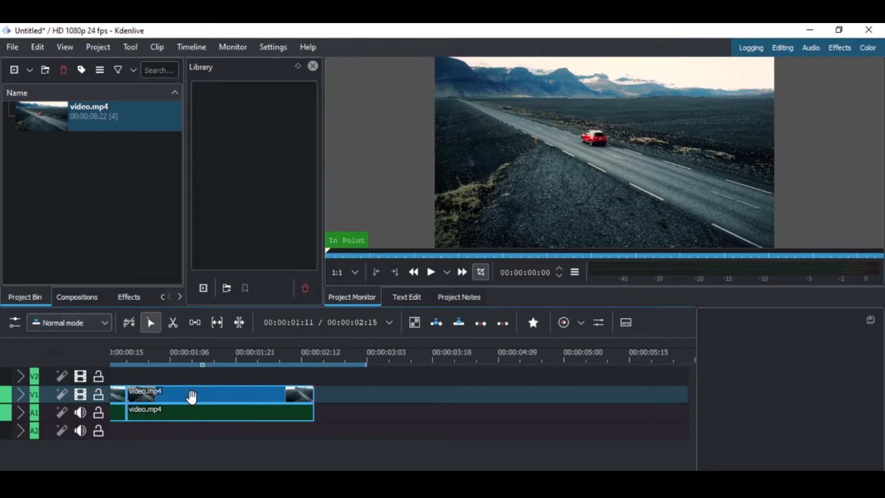
ctrl+scroll(191, 396, down, 2)
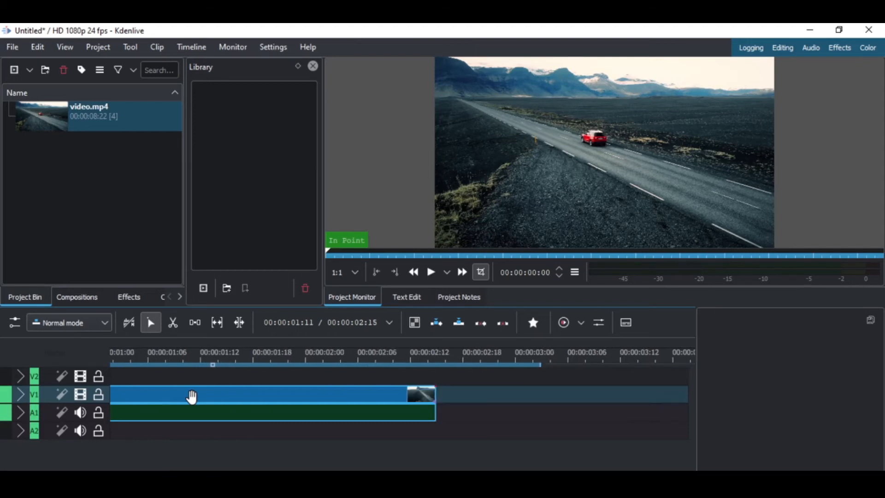
scroll(191, 396, down, 1)
scroll(192, 396, up, 4)
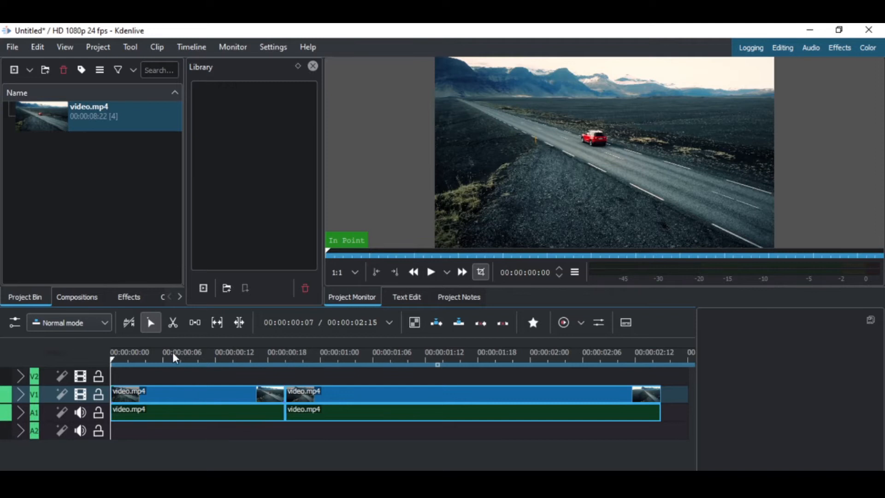
Preview the first video.mp4 segment up to 00:00:00:12, check the monitor picture at different zooms, and return the playhead to 00:00:00:04.
drag(173, 353, 134, 358)
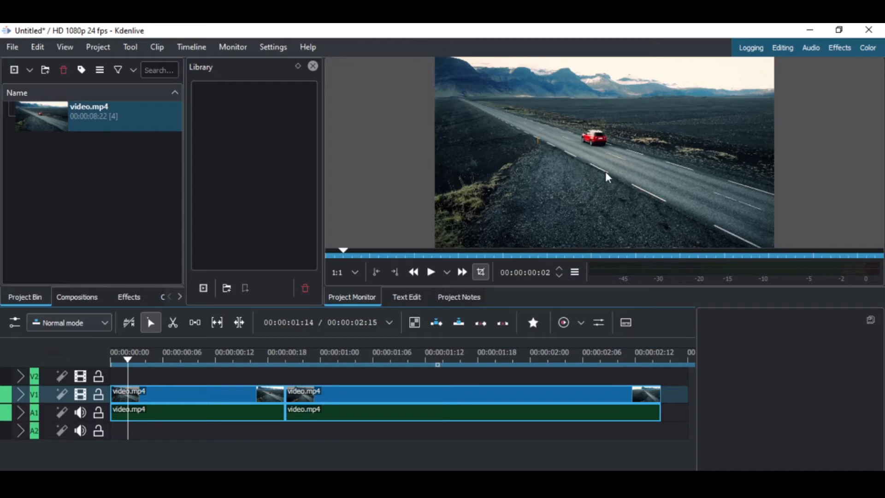
click(594, 148)
click(593, 147)
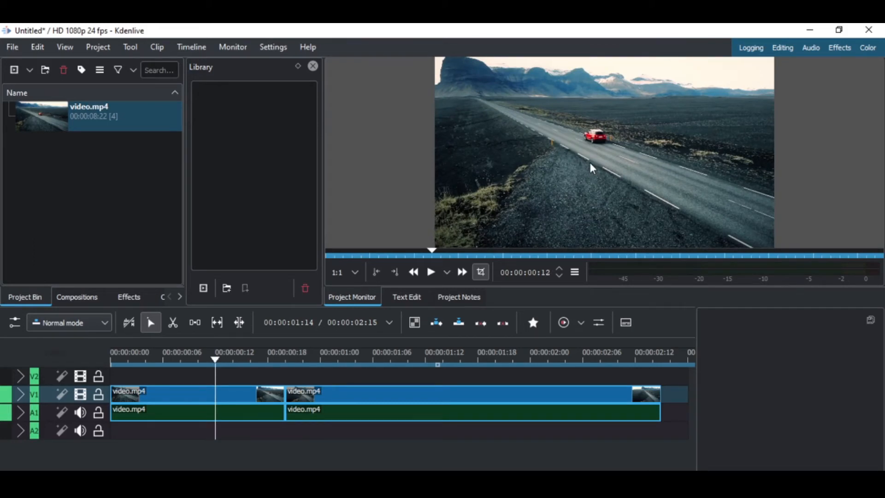
scroll(588, 141, down, 2)
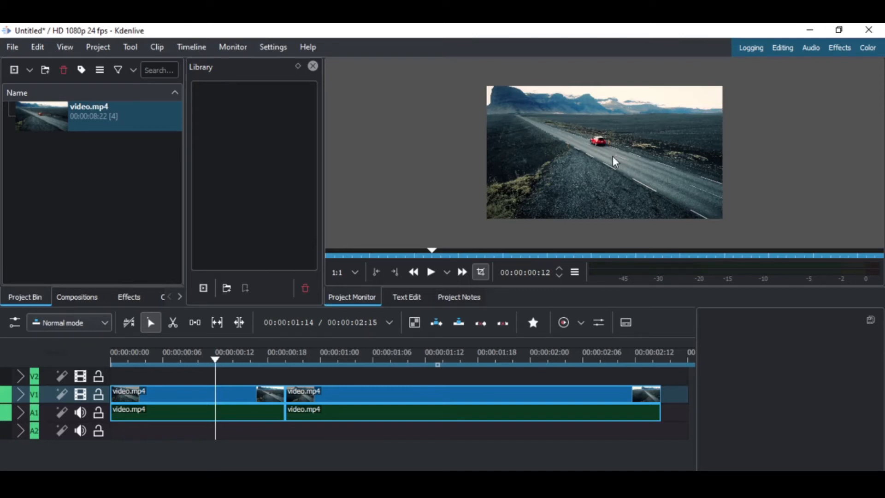
scroll(590, 155, up, 2)
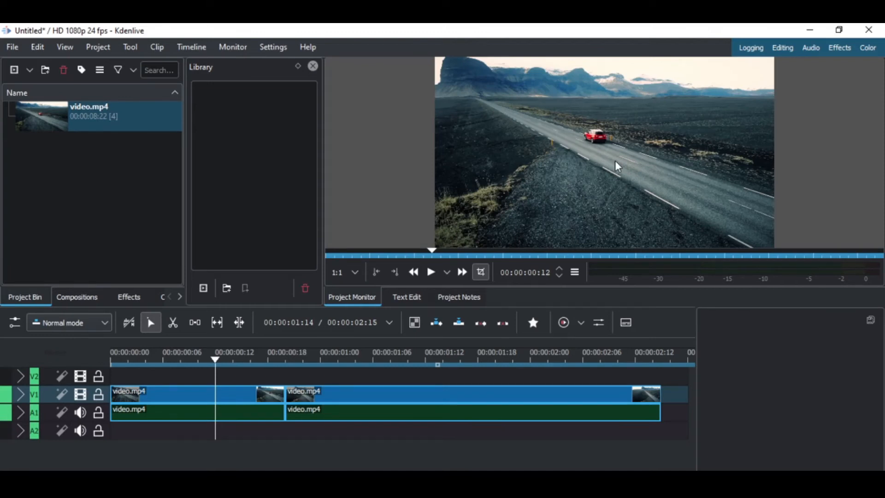
drag(316, 360, 151, 349)
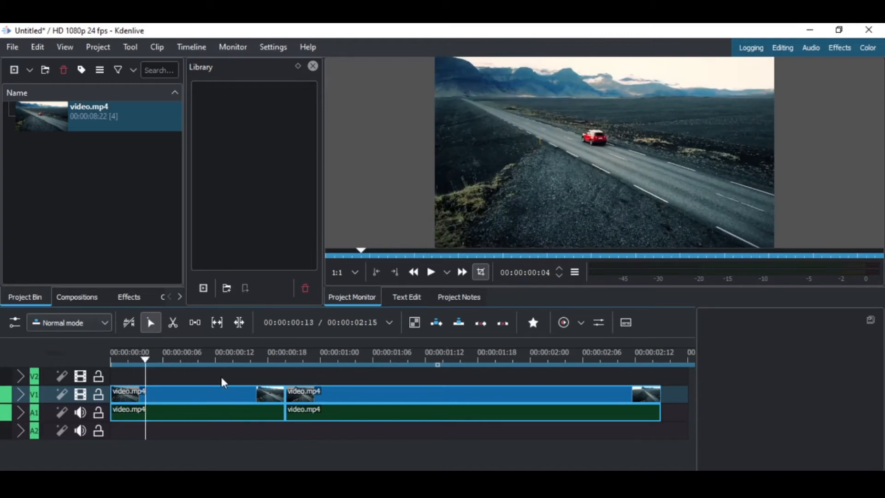
Apply the Rotoscoping effect from Alpha, Mask and Keying to the second video.mp4 segment and show its settings at 00:00:01:04.
click(129, 300)
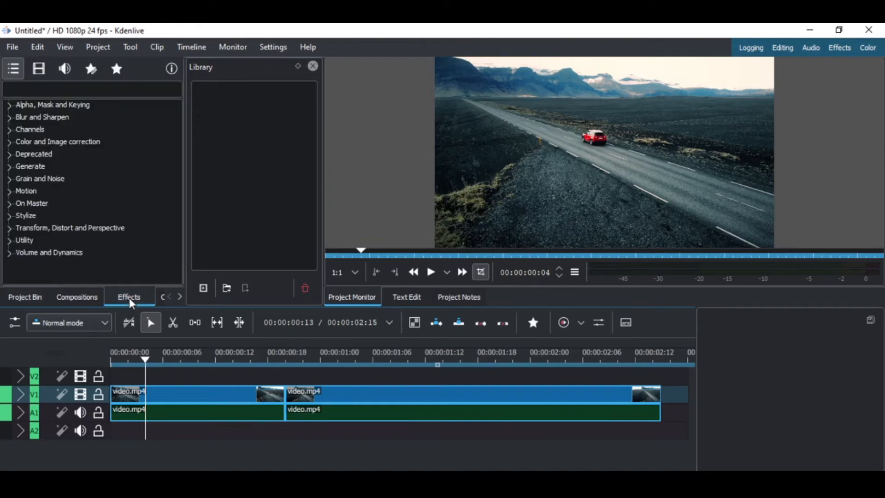
click(87, 206)
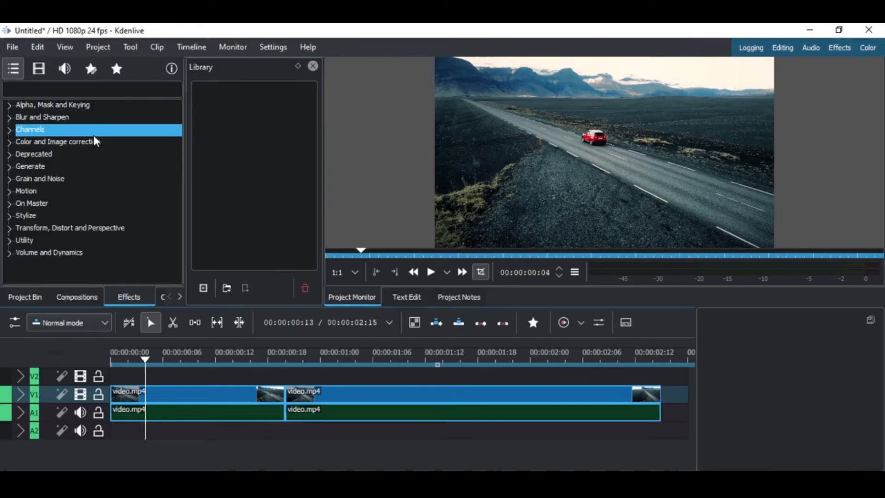
click(10, 106)
click(70, 167)
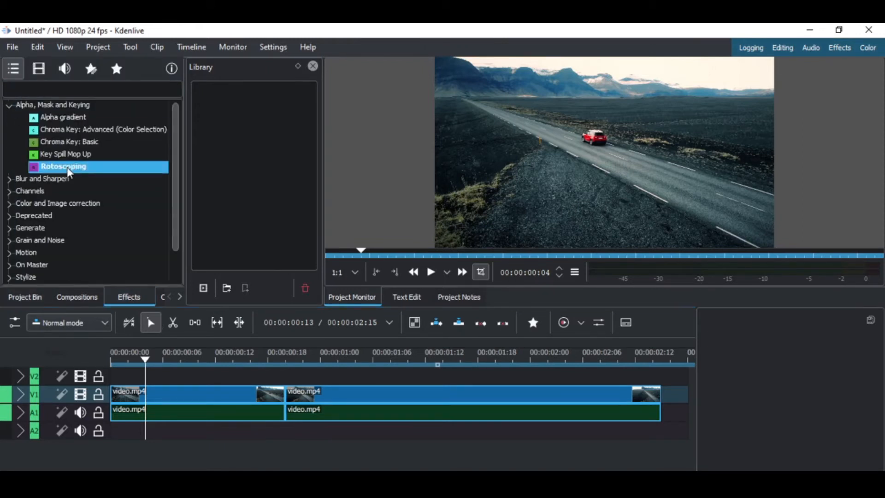
drag(78, 169, 356, 405)
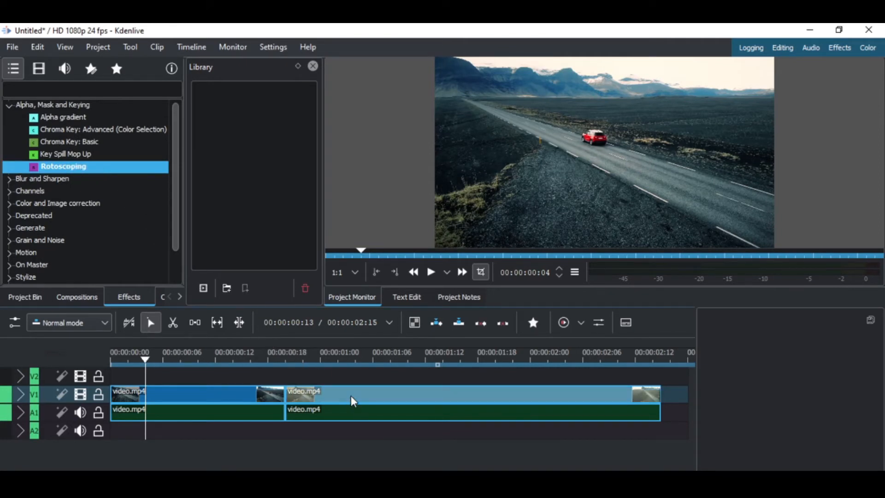
click(355, 356)
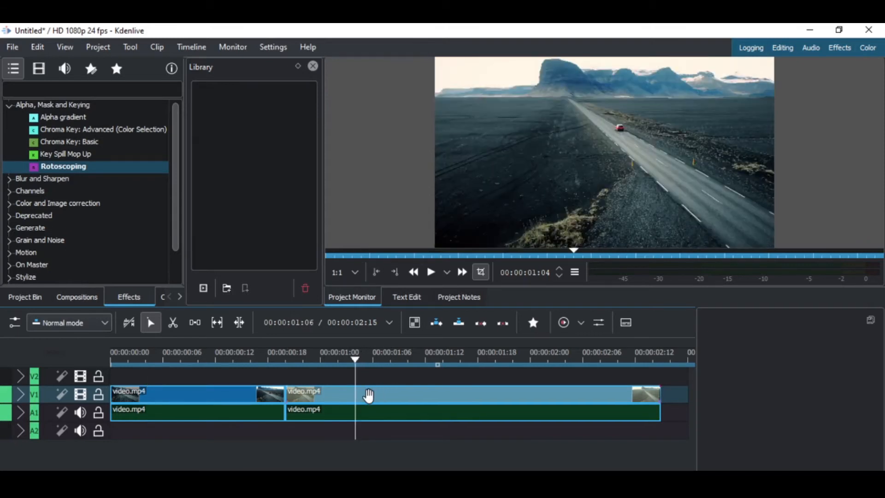
click(369, 395)
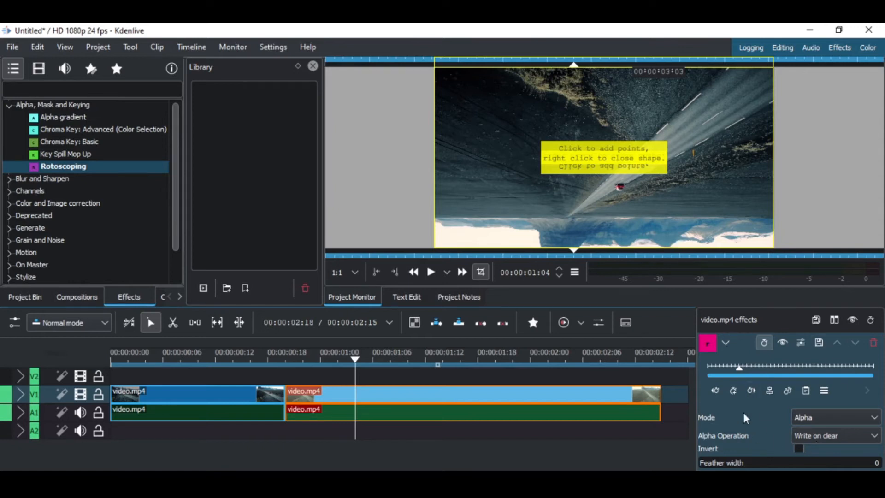
Draw a closed four-point Rotoscoping mask over most of the frame at 00:00:01:02, leaving out its right and bottom edges.
click(725, 346)
click(724, 346)
mouse_move(738, 369)
mouse_down()
mouse_move(724, 371)
mouse_move(734, 372)
mouse_up()
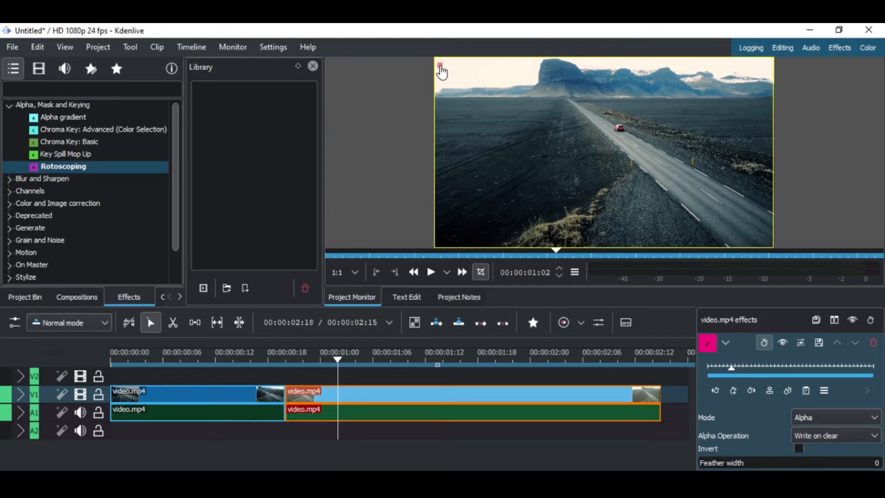
click(693, 69)
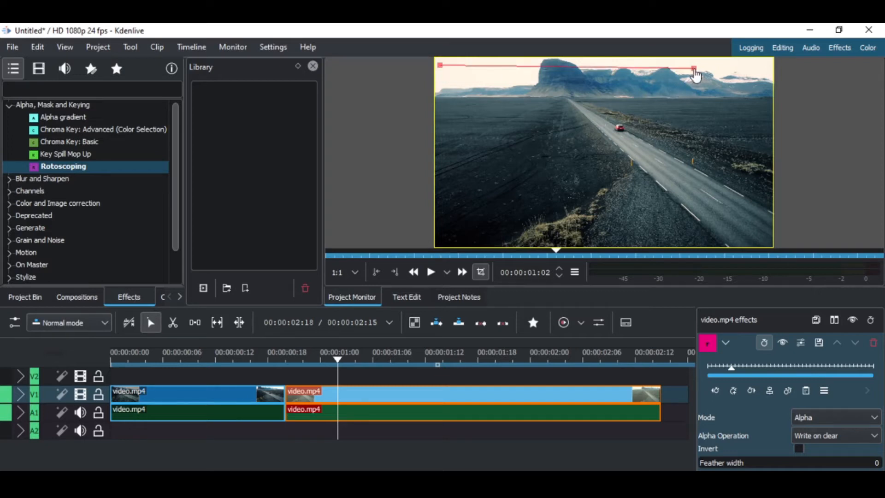
click(701, 203)
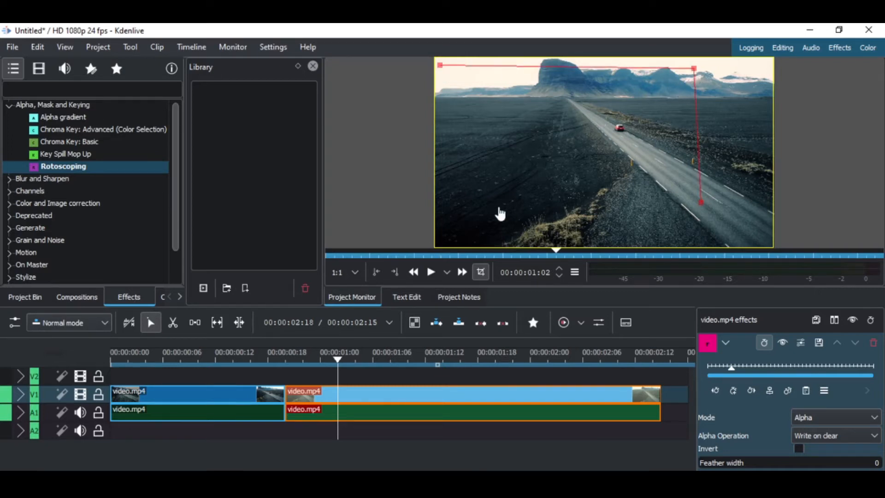
click(447, 208)
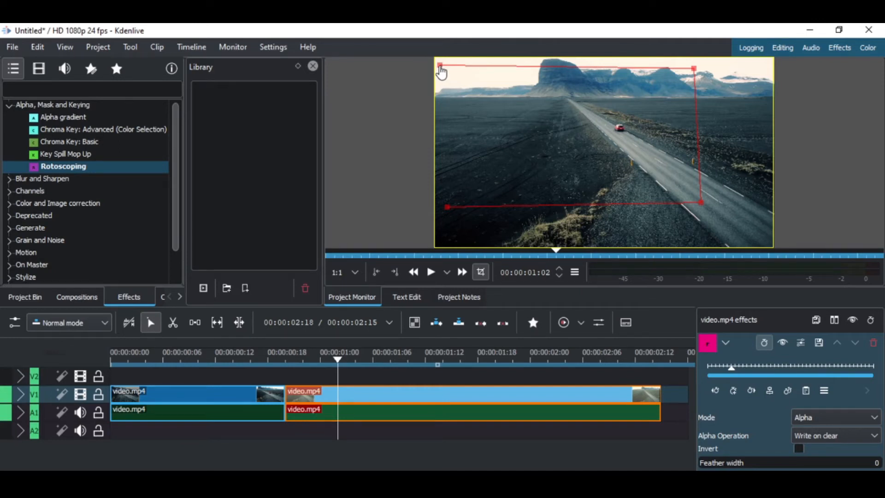
click(440, 67)
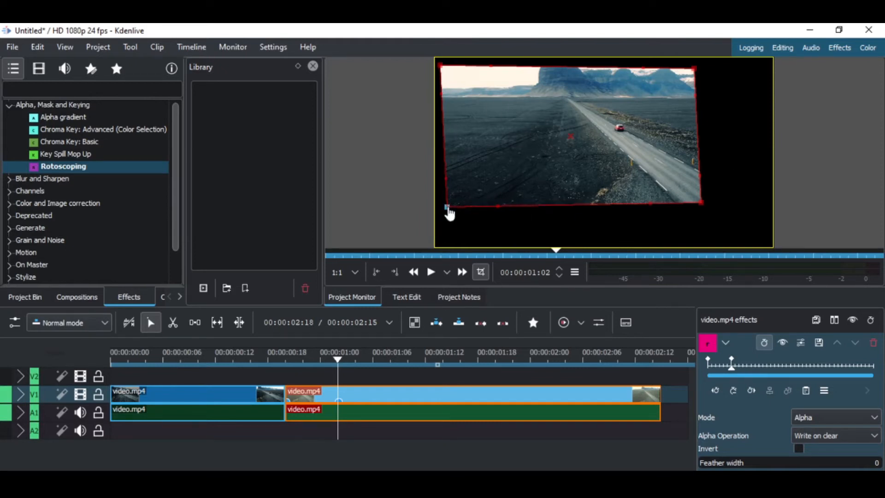
Pull the four mask corners inward at 00:00:01:02 to form a small rectangle around the red car.
mouse_move(447, 207)
mouse_down()
mouse_move(504, 203)
mouse_move(438, 209)
mouse_move(447, 203)
mouse_up()
drag(441, 66, 558, 107)
click(448, 203)
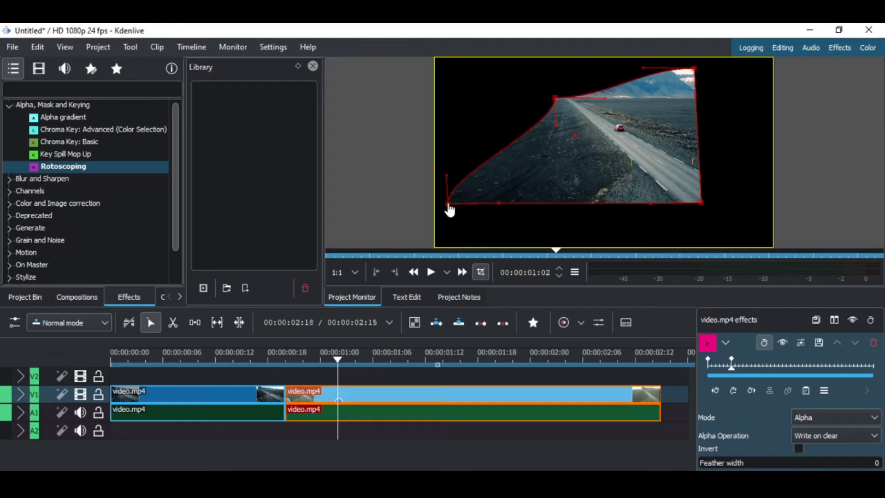
drag(542, 188, 560, 169)
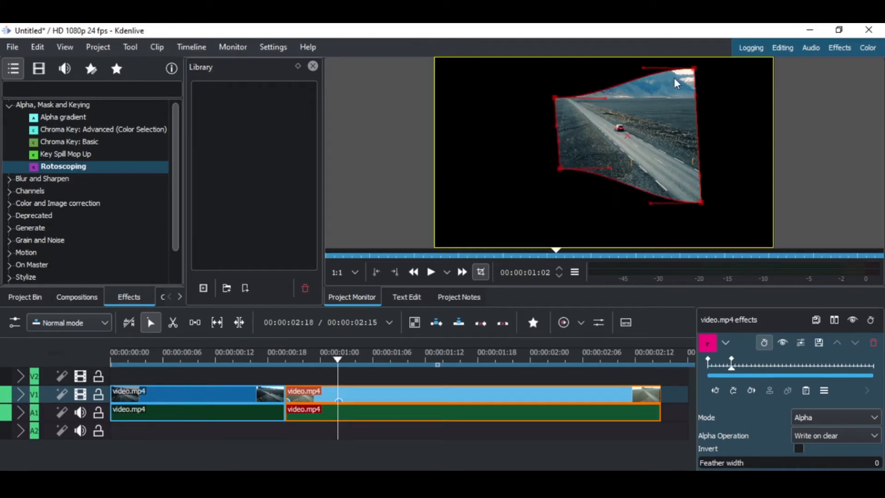
drag(694, 70, 682, 98)
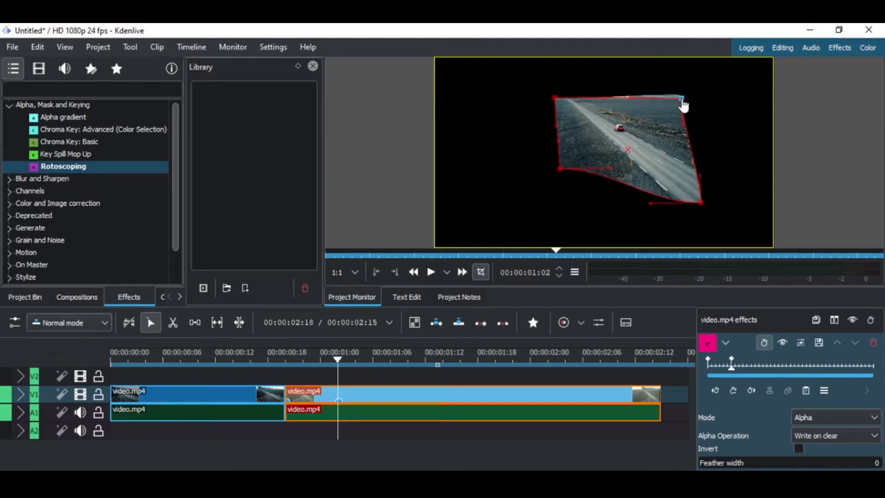
drag(702, 204, 680, 181)
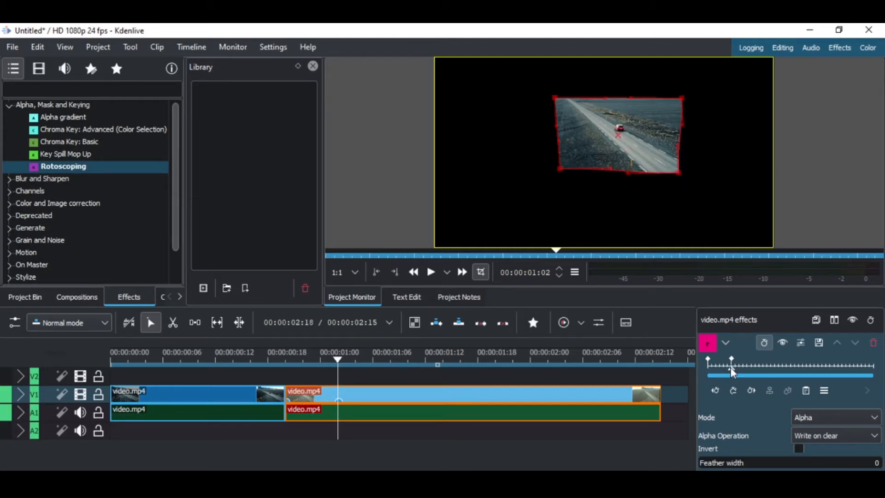
Move the mask's two left corners inward at the segment's first keyframe, 00:00:00:20.
drag(732, 371, 708, 373)
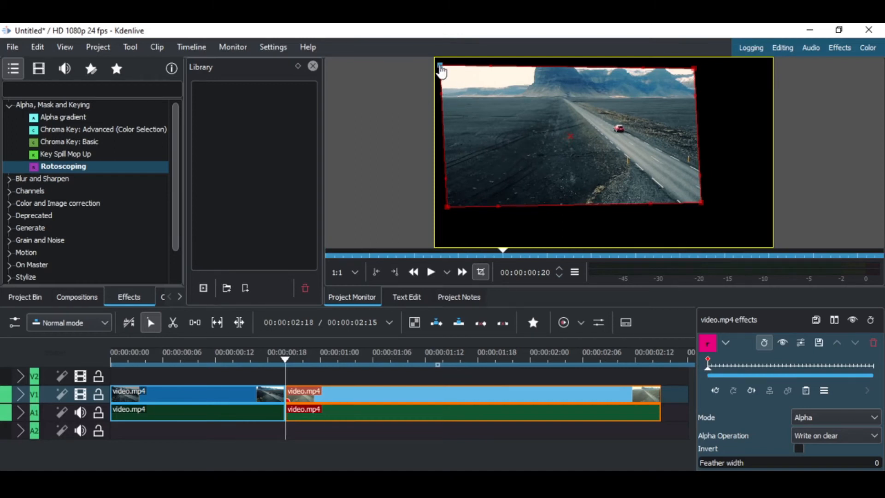
drag(441, 71, 484, 76)
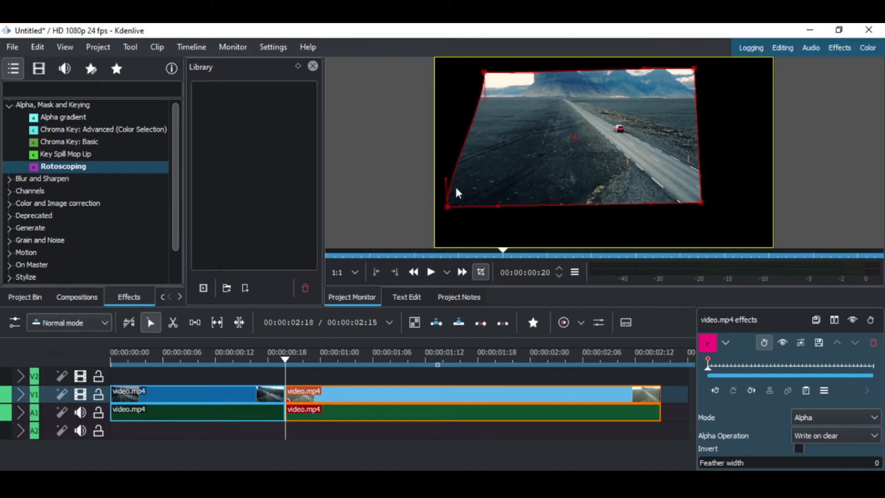
drag(446, 212, 482, 201)
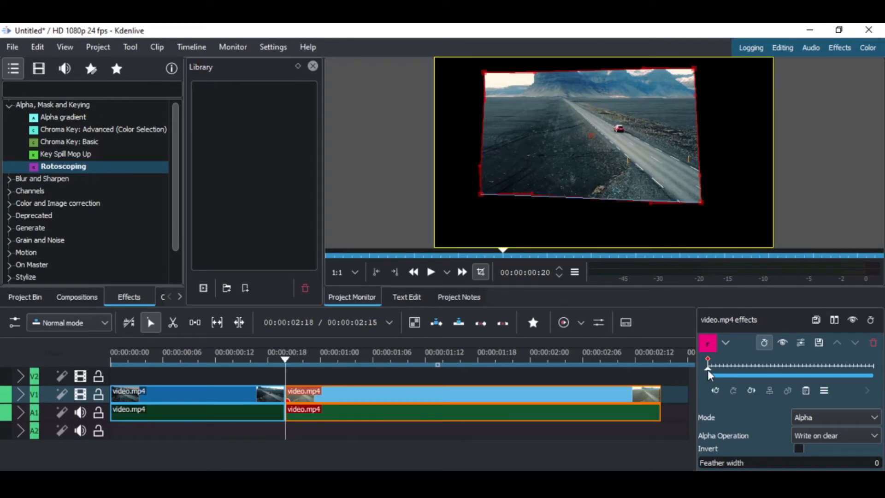
Add a Rotoscoping keyframe at 00:00:01:02 and move all four mask corners outward past the frame edges to reveal the whole picture.
drag(713, 374, 736, 374)
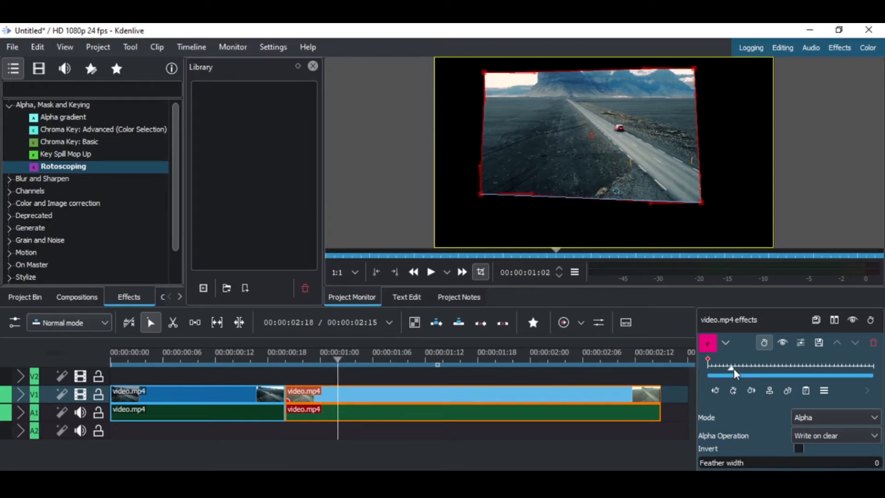
click(736, 396)
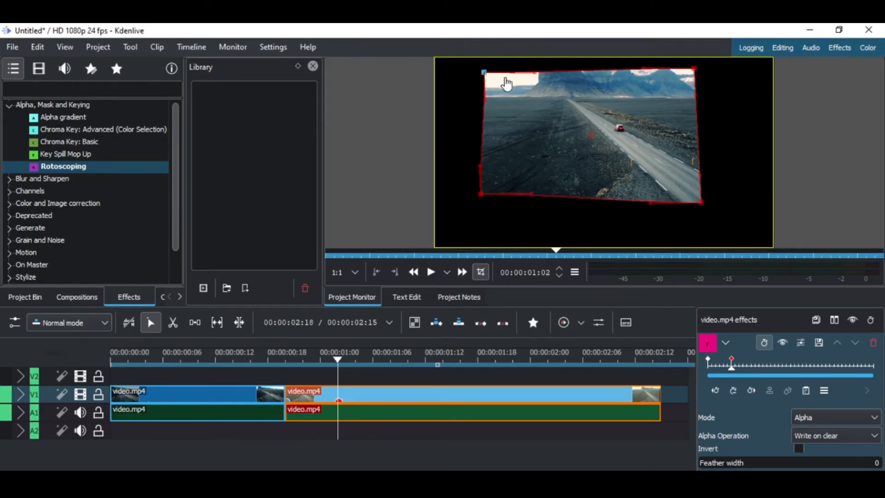
drag(484, 72, 428, 59)
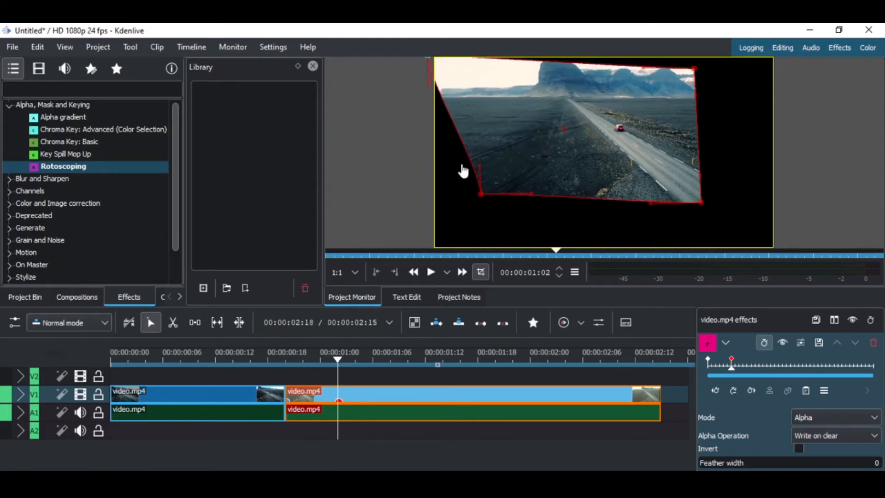
drag(482, 194, 431, 248)
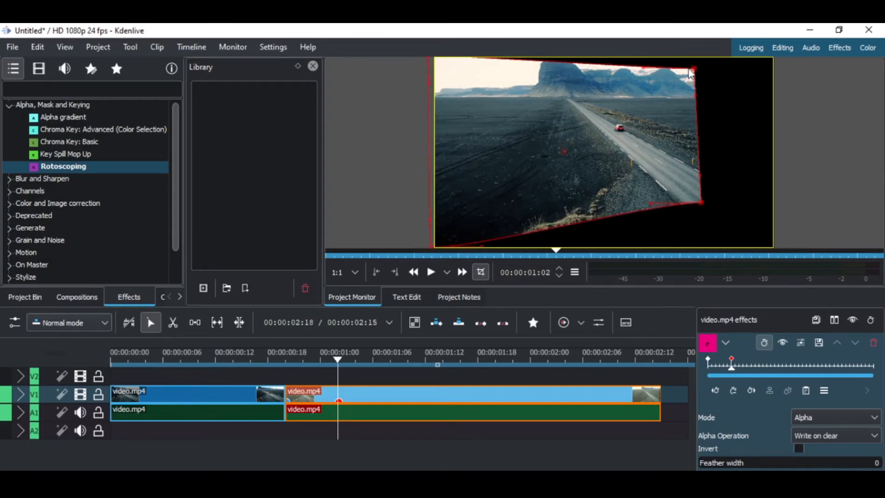
drag(693, 71, 800, 58)
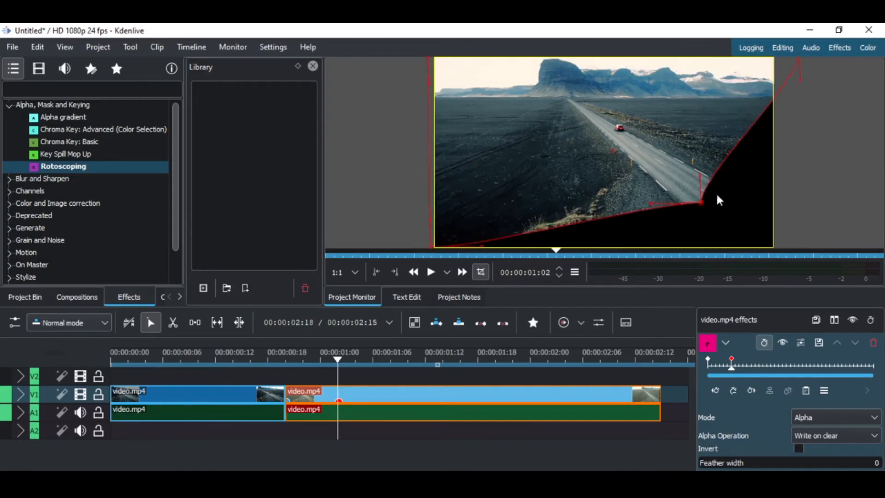
drag(701, 203, 793, 266)
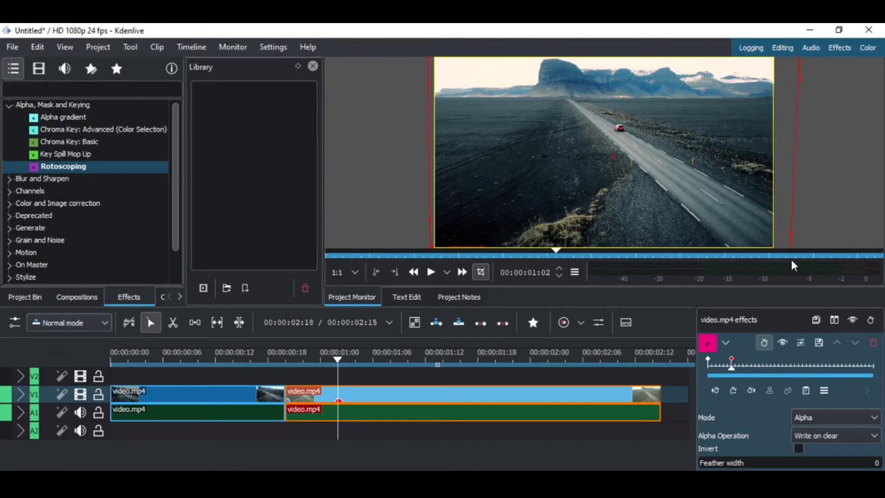
Play the mask animation from the segment's start at 00:00:00:20 and check the mask up to its second keyframe at 00:00:01:02.
drag(758, 368, 681, 374)
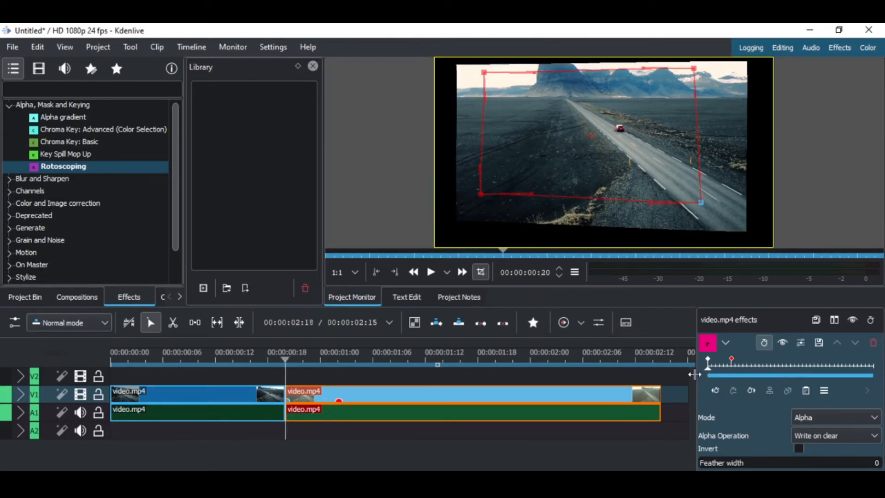
click(288, 379)
key(space)
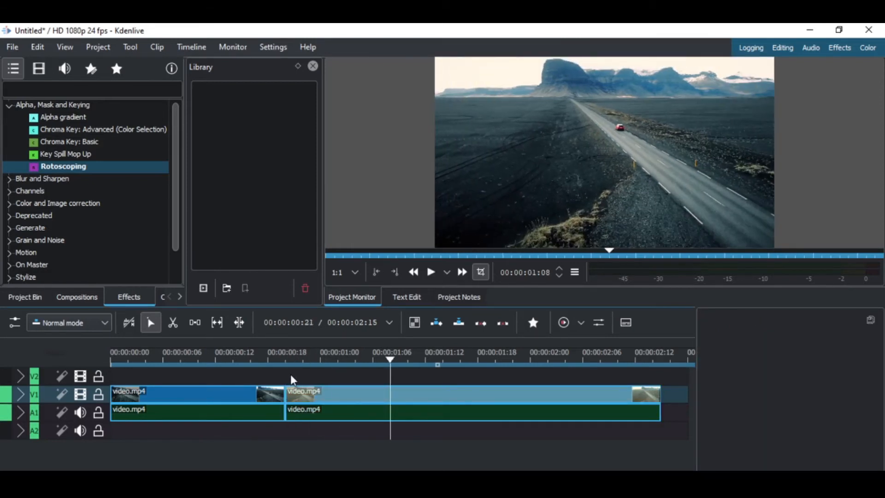
click(298, 361)
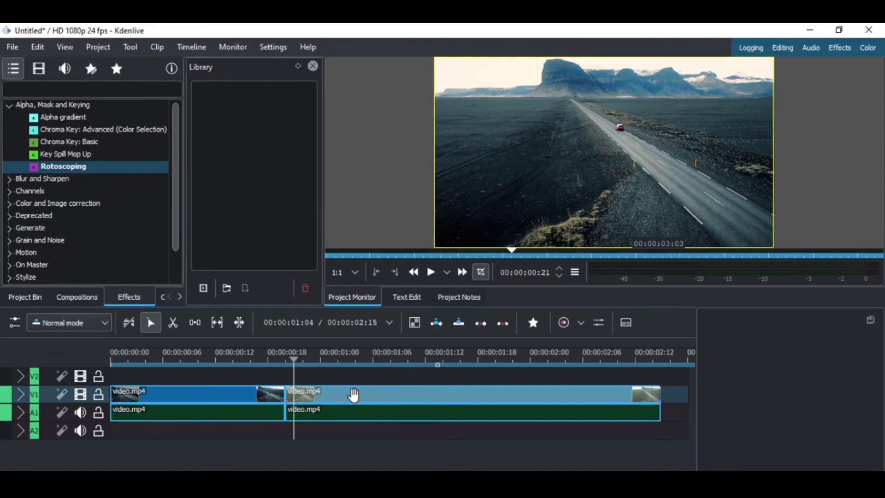
click(354, 395)
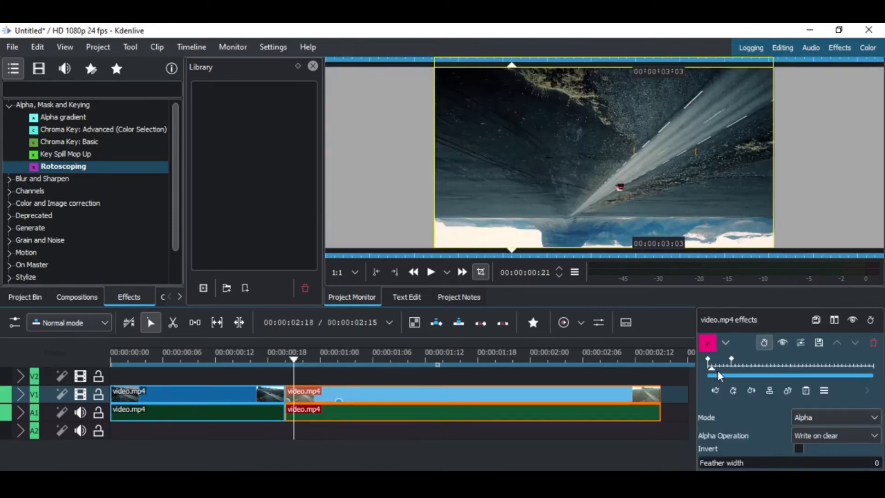
click(734, 375)
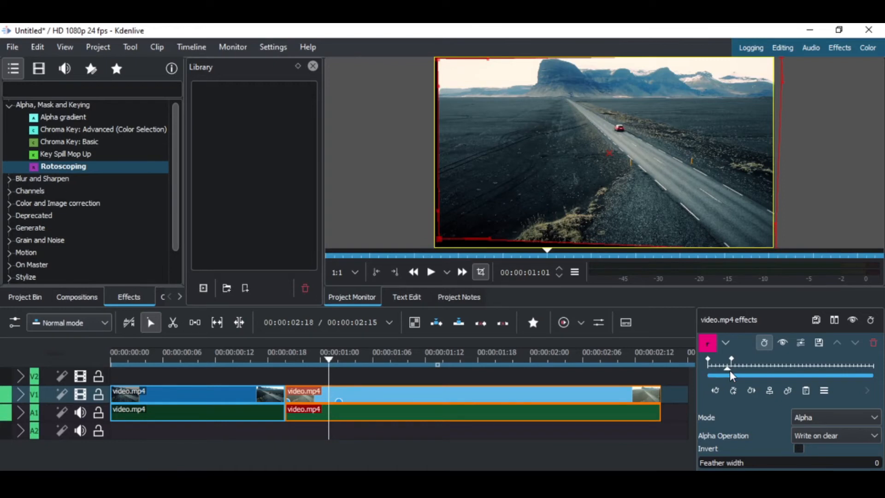
drag(732, 375, 735, 374)
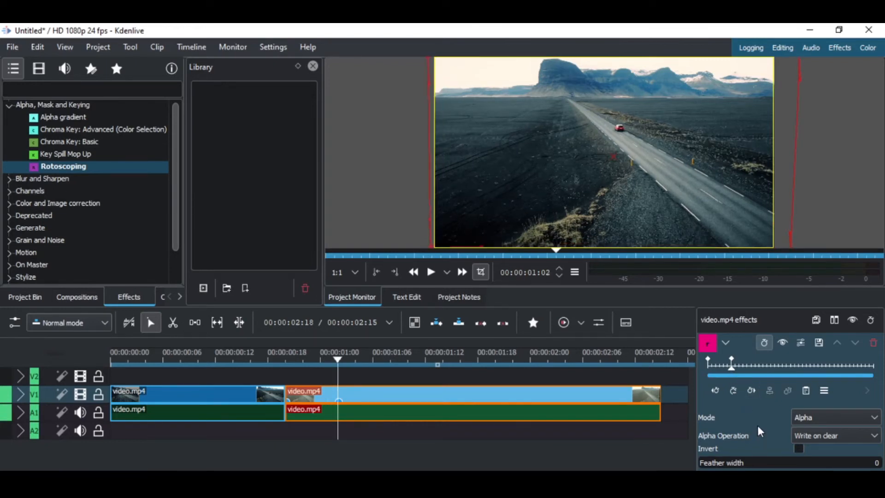
Keep the Rotoscoping mode on Alpha and set its alpha operation to Minimum.
click(828, 418)
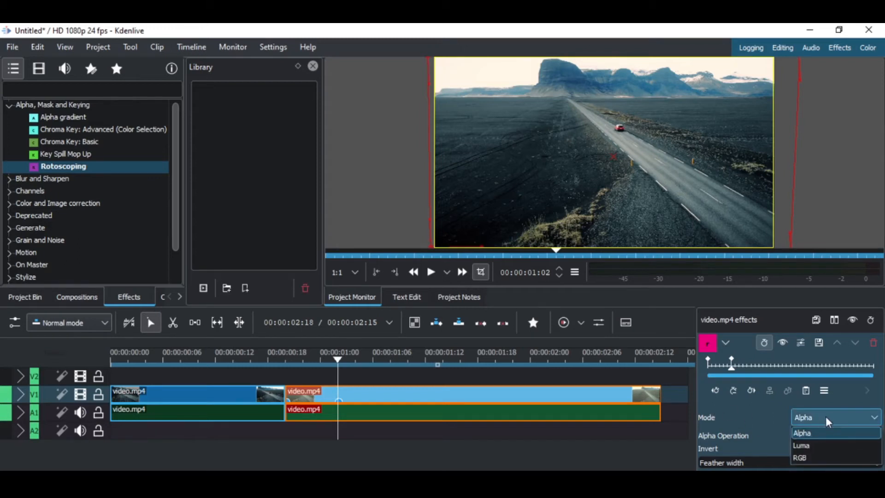
click(824, 420)
click(816, 436)
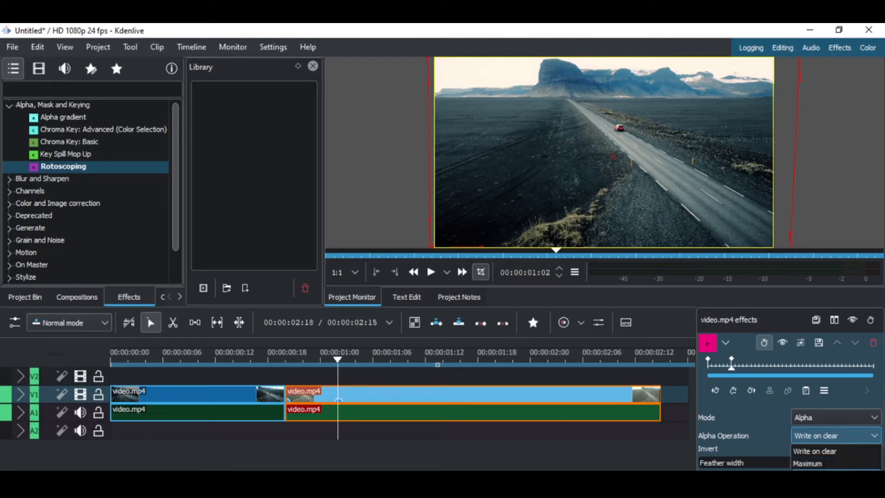
click(814, 475)
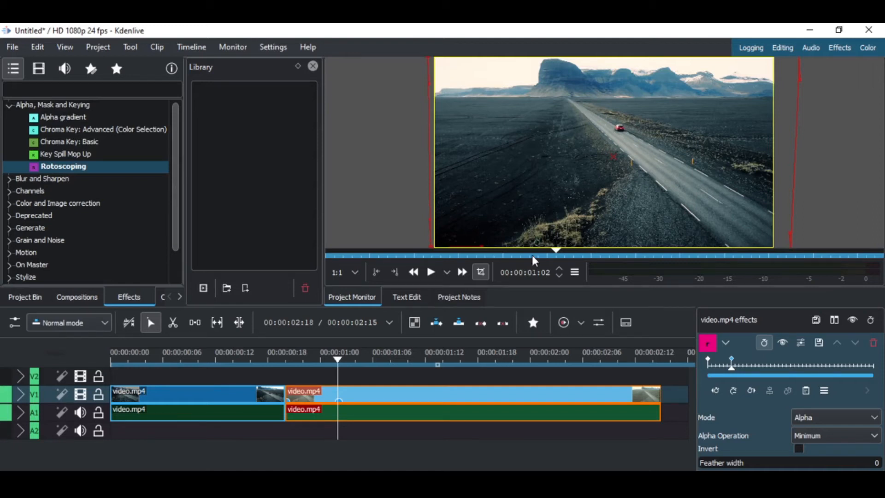
Move the masked video.mp4 segment up to track V2 and place the imported image-1.PNG directly beneath it on V1.
drag(380, 390, 376, 376)
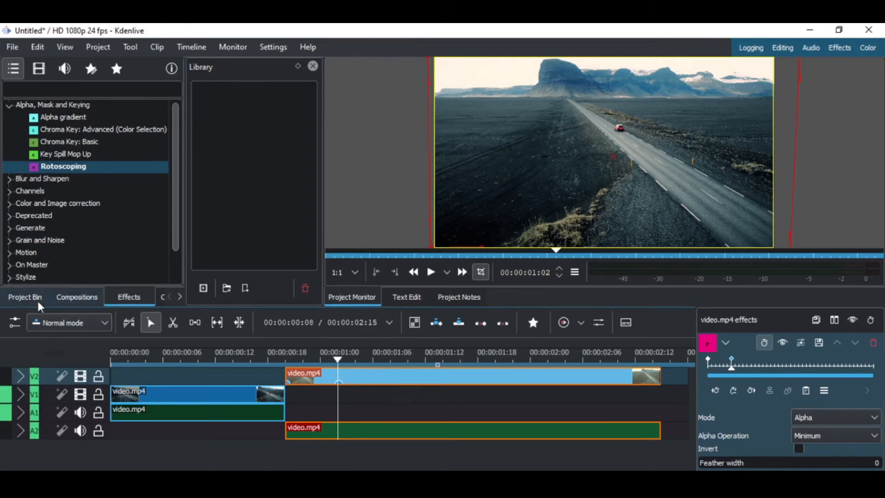
click(23, 298)
key(alt+Tab)
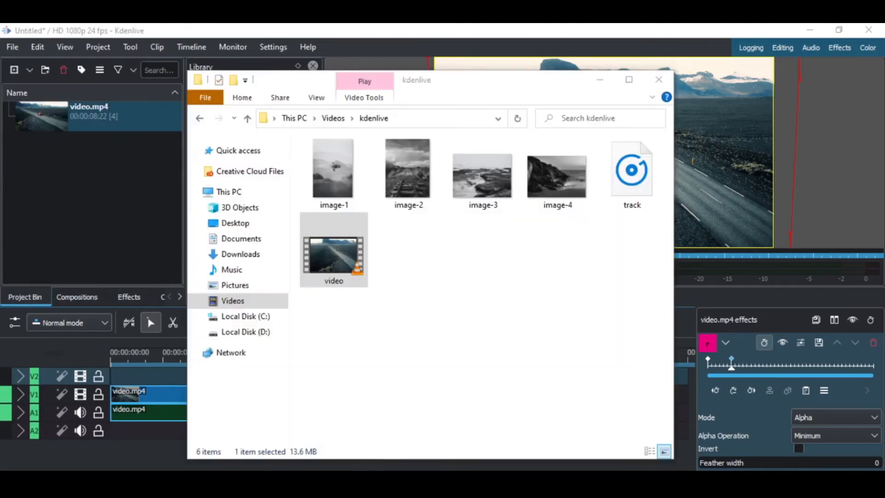
click(458, 259)
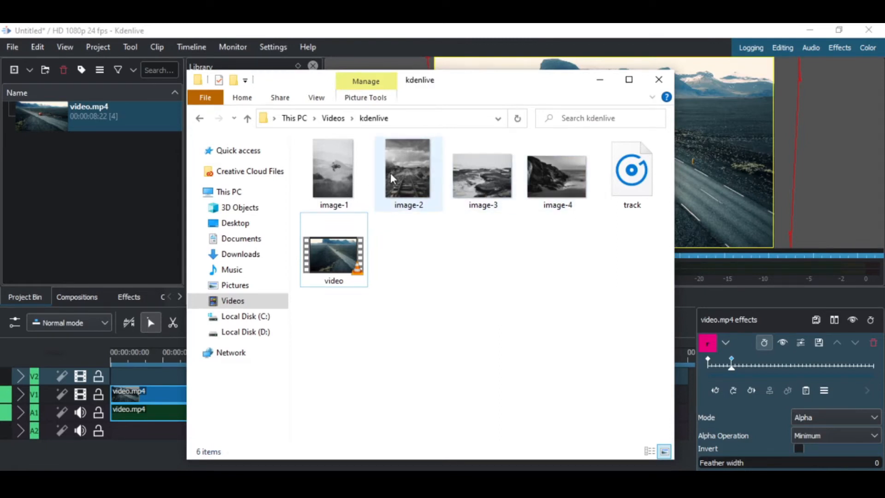
drag(331, 169, 114, 225)
drag(125, 117, 283, 399)
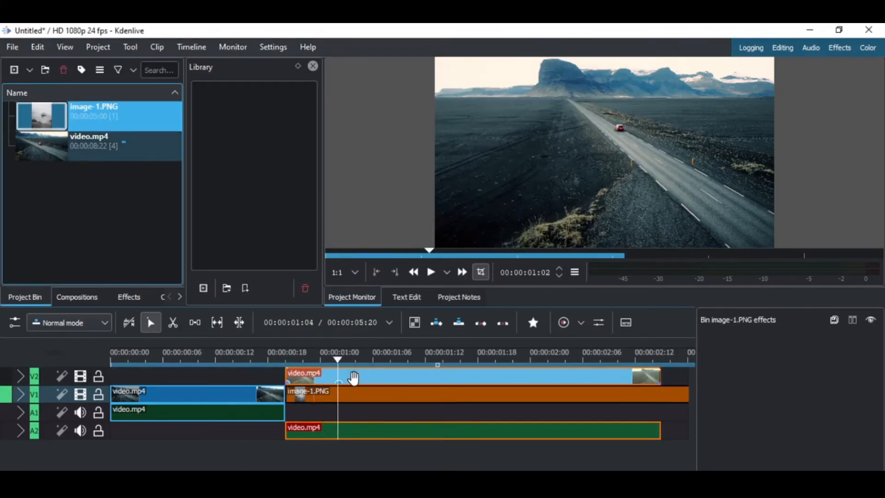
Check how the masked segment reveals image-1.PNG beneath it at several points back to 00:00:00:20.
click(371, 378)
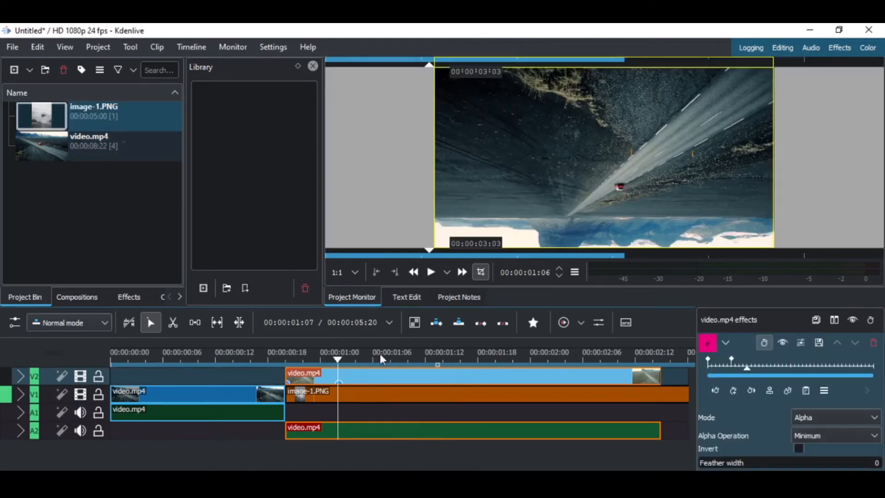
click(380, 355)
click(308, 353)
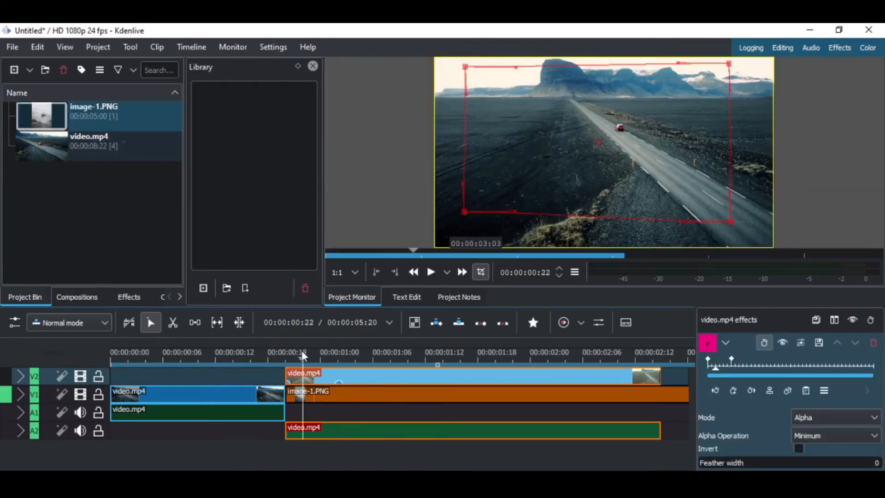
click(287, 350)
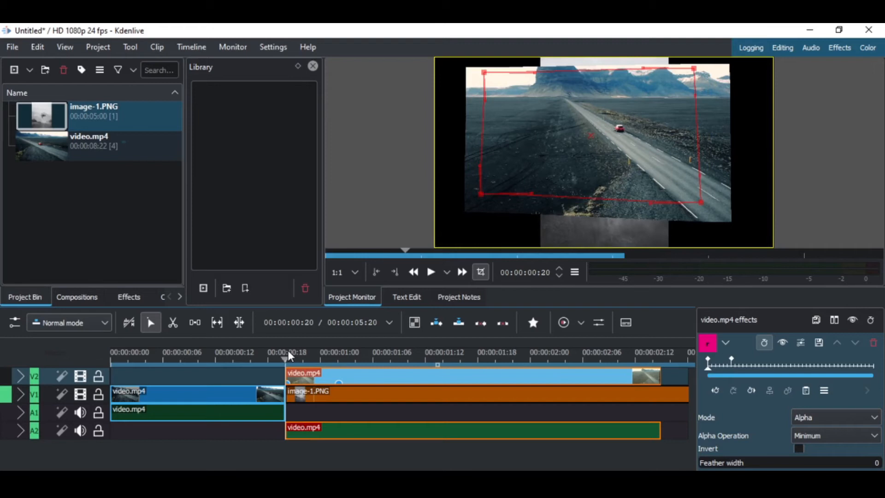
Apply the Transform effect from Transform, Distort and Perspective to the image-1.PNG clip on V1.
click(364, 396)
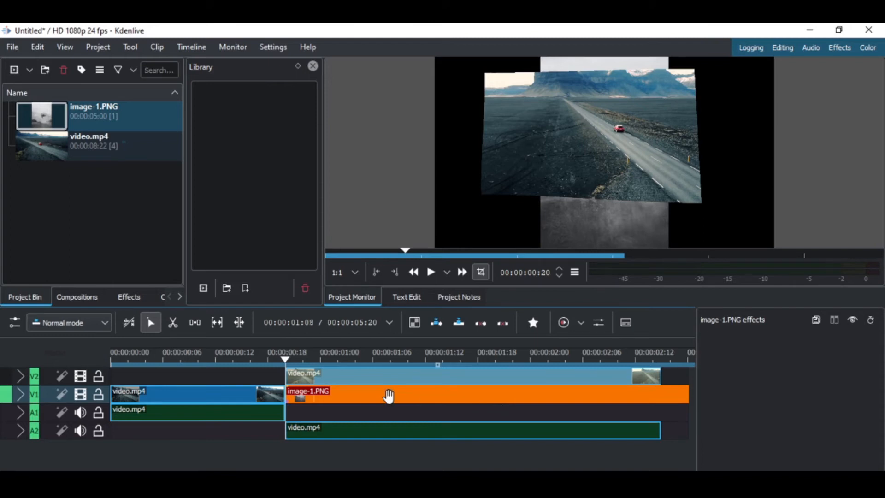
click(132, 297)
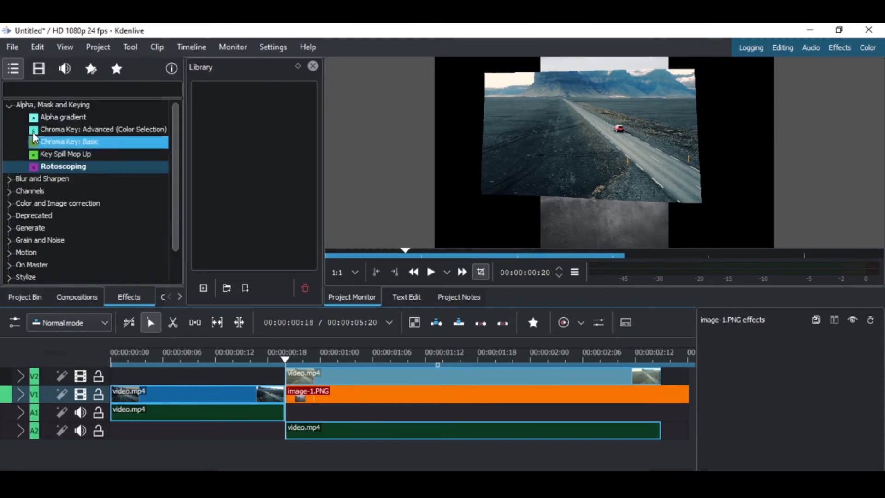
click(8, 105)
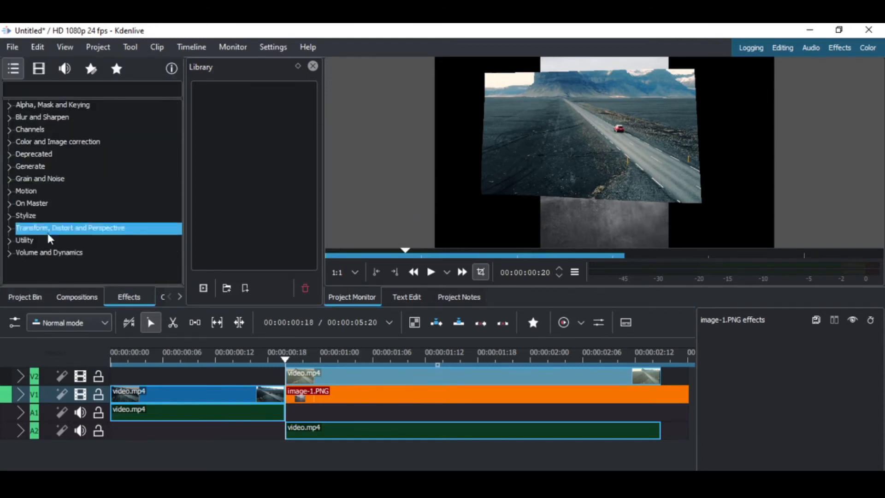
click(9, 228)
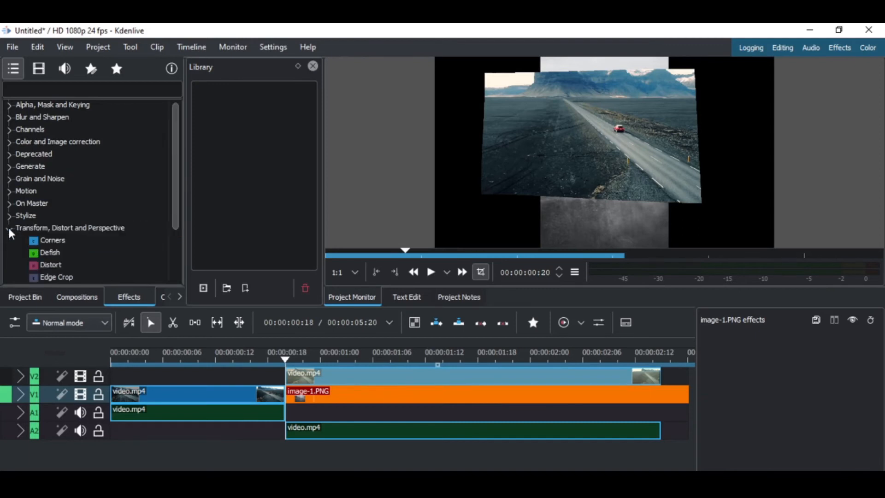
scroll(108, 228, down, 1)
scroll(109, 228, down, 1)
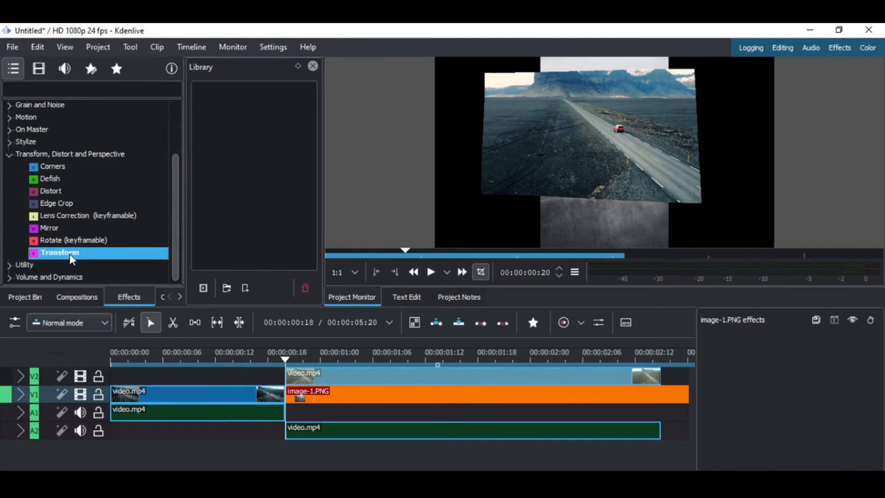
mouse_move(113, 253)
mouse_down()
mouse_move(321, 393)
mouse_move(345, 397)
mouse_up()
Hide track V2 and set the Transform size of image-1.PNG to 300% so that it fills the frame.
drag(714, 368, 615, 378)
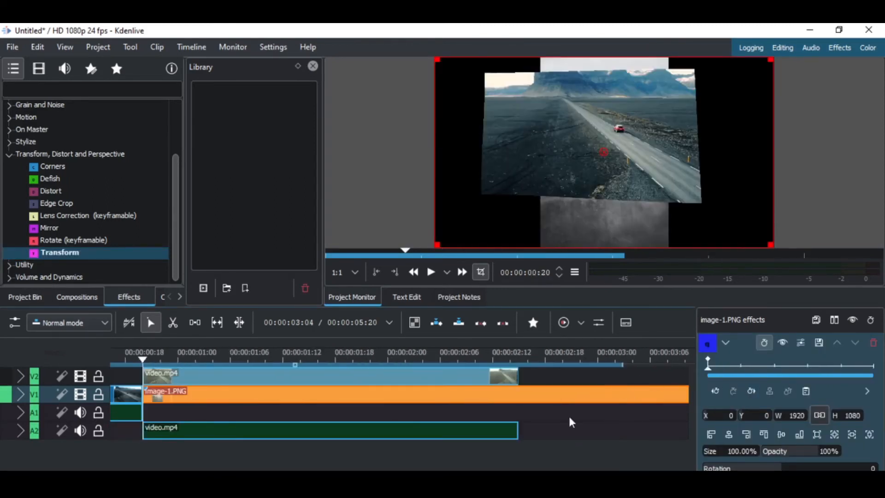
click(80, 377)
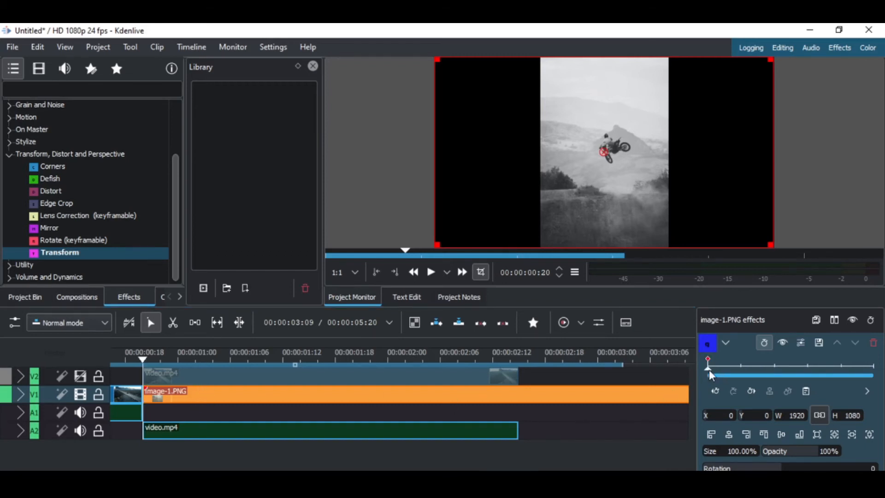
mouse_move(709, 374)
mouse_down()
mouse_move(743, 372)
mouse_move(710, 369)
mouse_up()
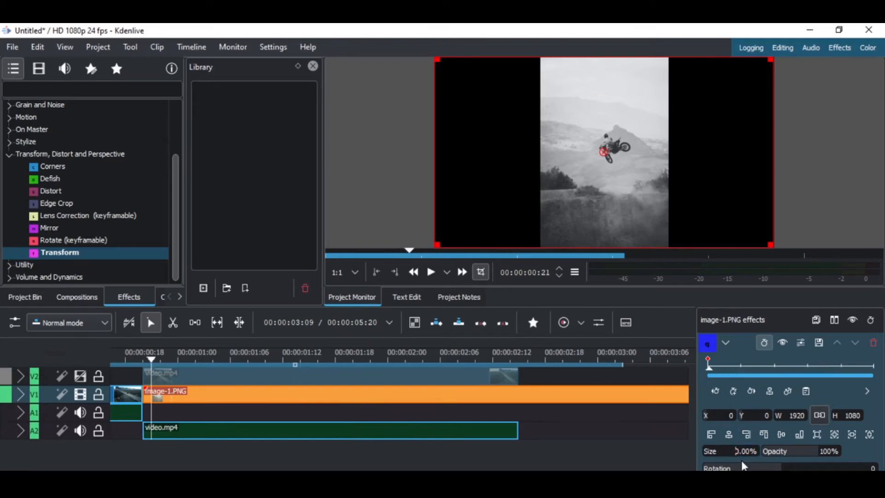
text(20)
key(Return)
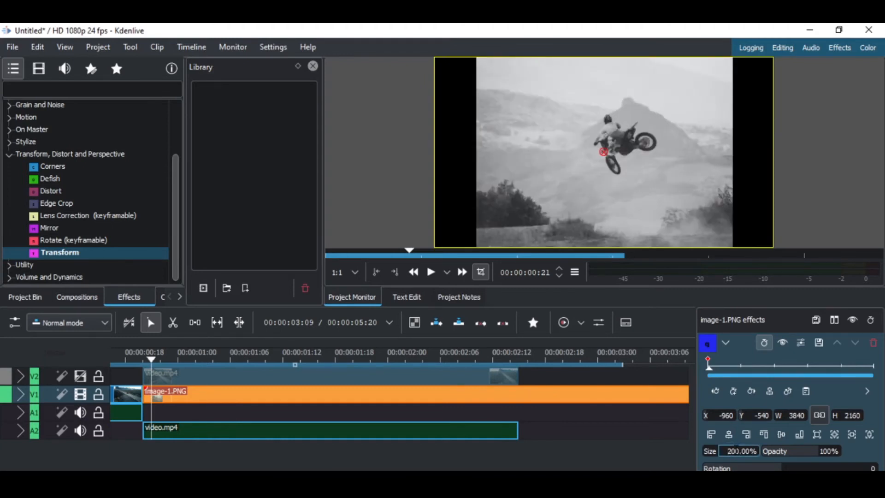
text(3)
key(Return)
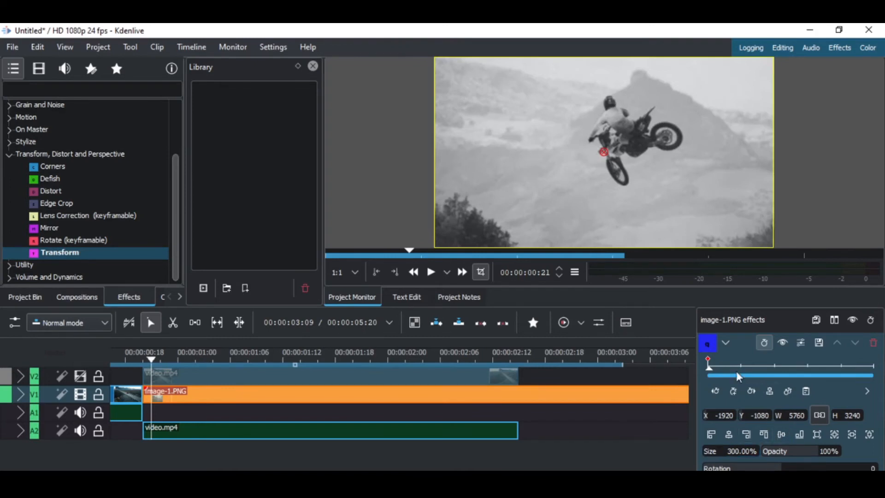
Show track V2 again and play the masked transition over the image from 00:00:00:20.
click(200, 410)
click(81, 376)
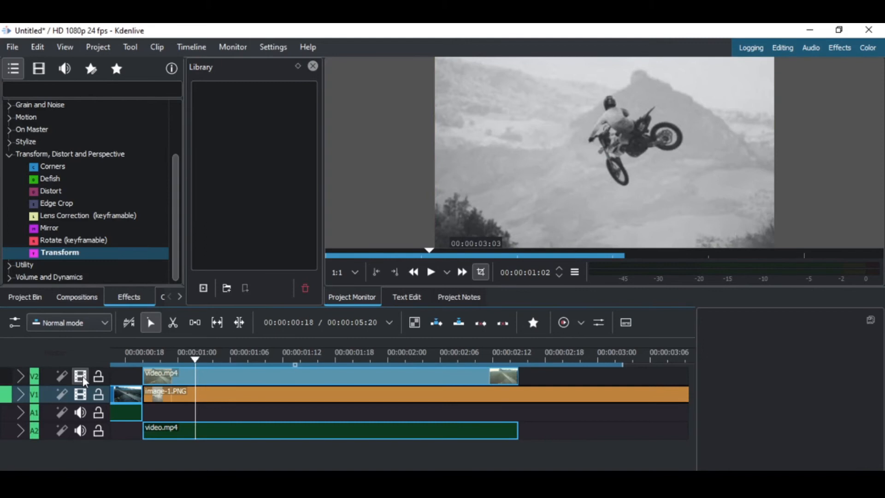
click(143, 359)
key(space)
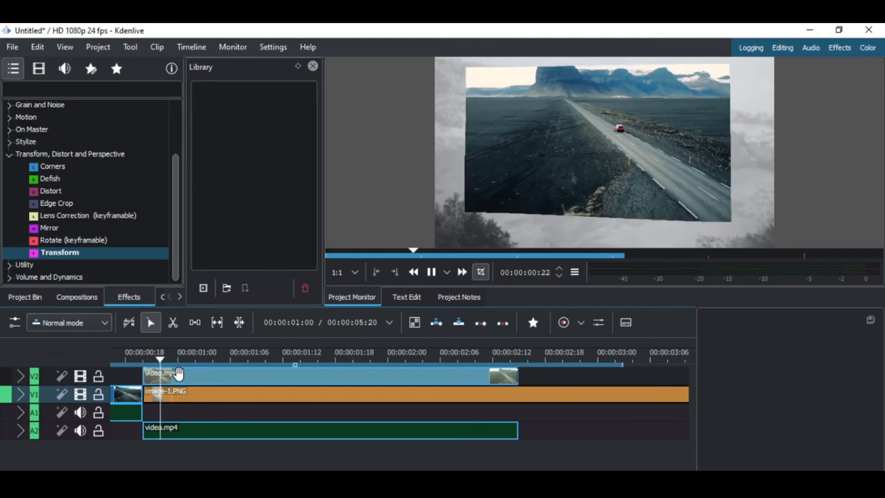
key(space)
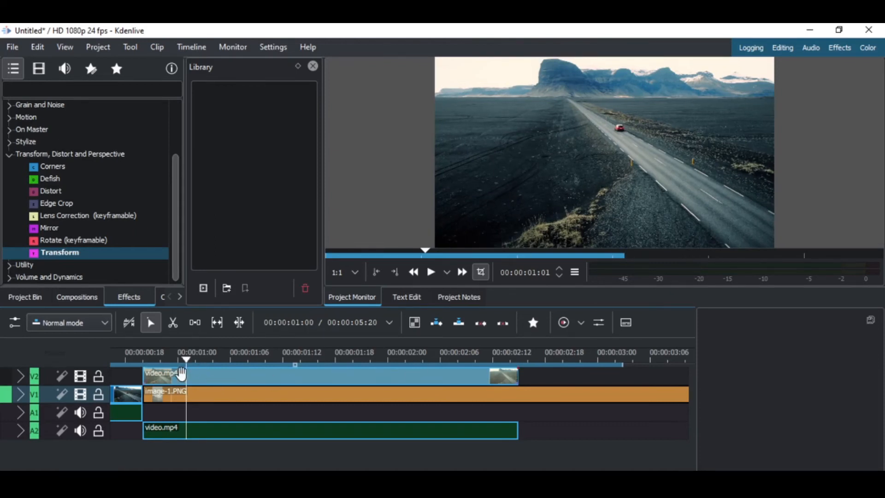
Set the Rotoscoping Alpha Operation on the V2 video.mp4 clip to Write on clear.
click(203, 374)
click(240, 408)
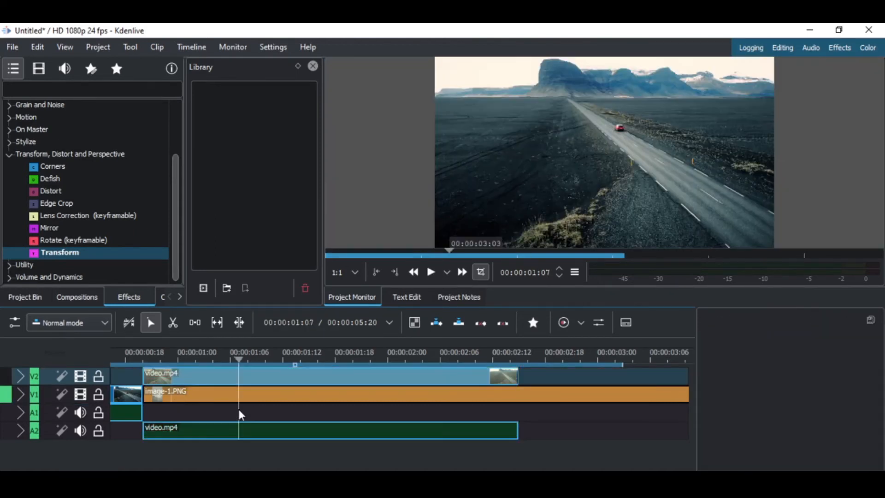
click(170, 354)
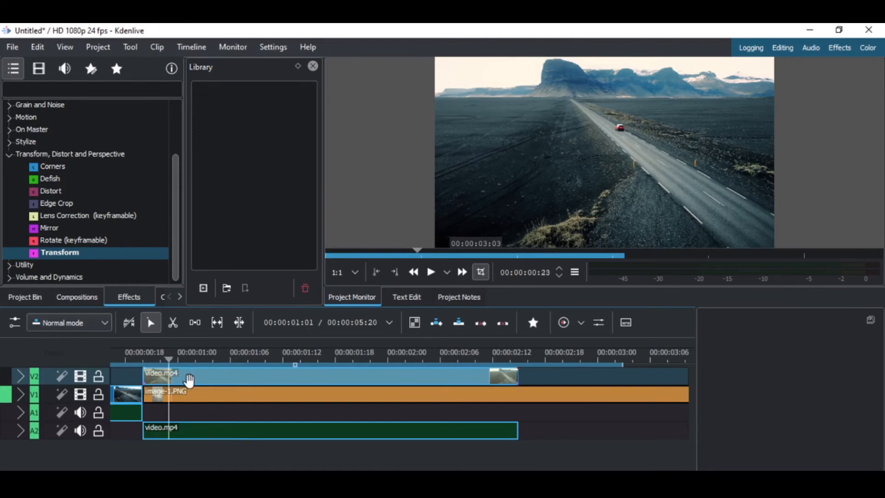
click(188, 379)
click(729, 368)
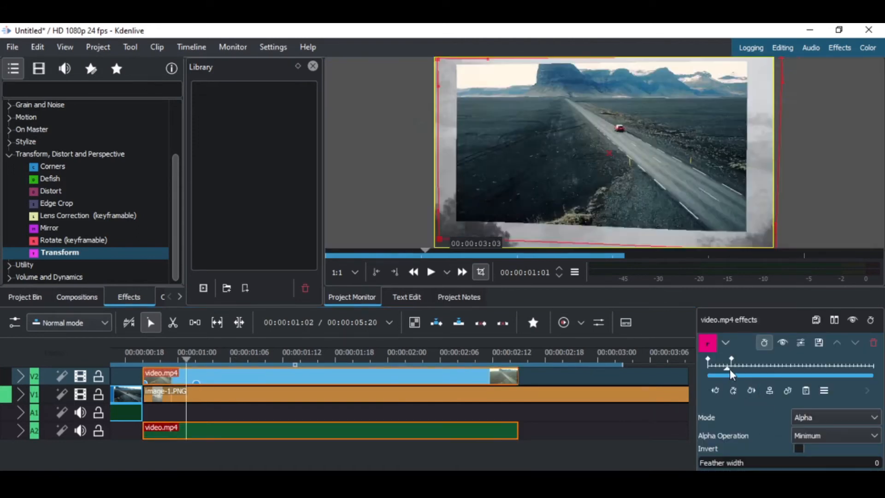
click(831, 438)
click(823, 447)
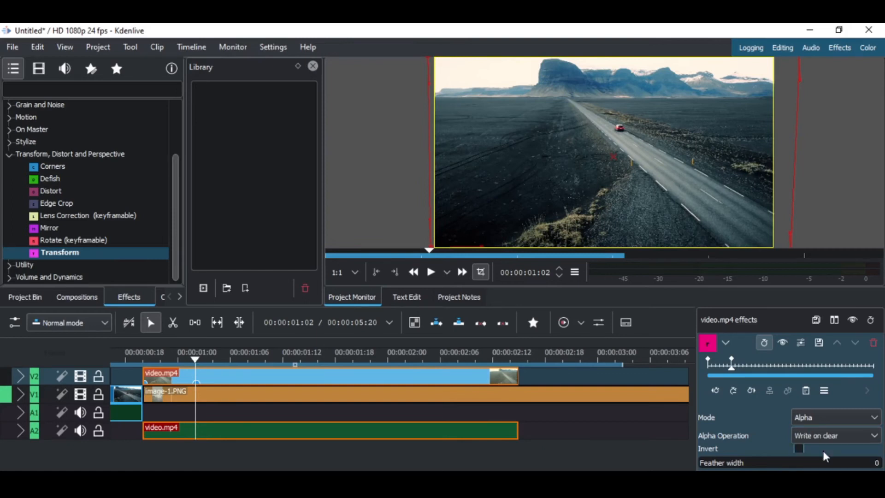
Check the masked video over image-1.PNG at 00:00:00:22 and 00:00:00:23.
click(166, 359)
click(158, 358)
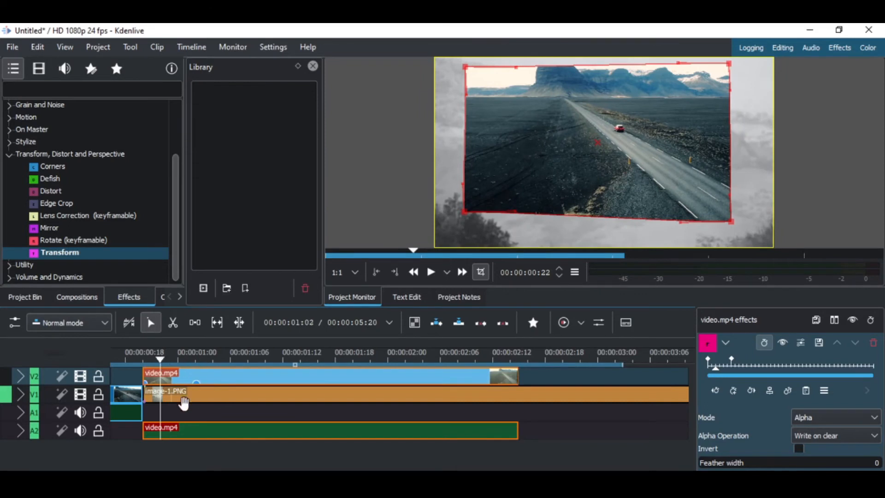
click(169, 413)
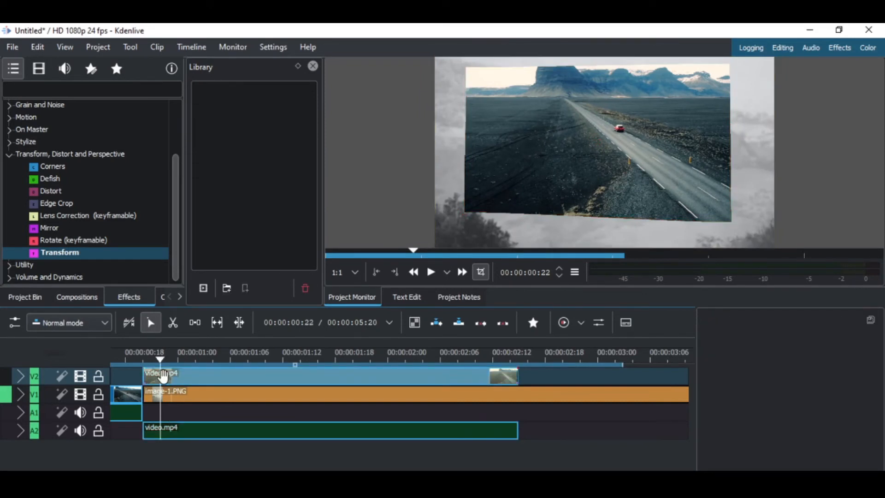
click(164, 374)
click(169, 410)
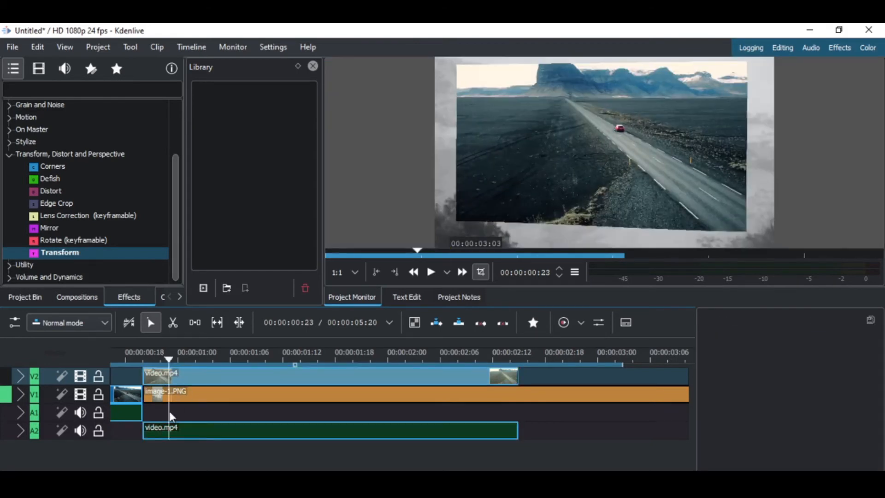
Set the Rotoscoping Alpha Operation on the V2 video.mp4 clip to Maximum and play the transition from 00:00:00:22.
click(169, 377)
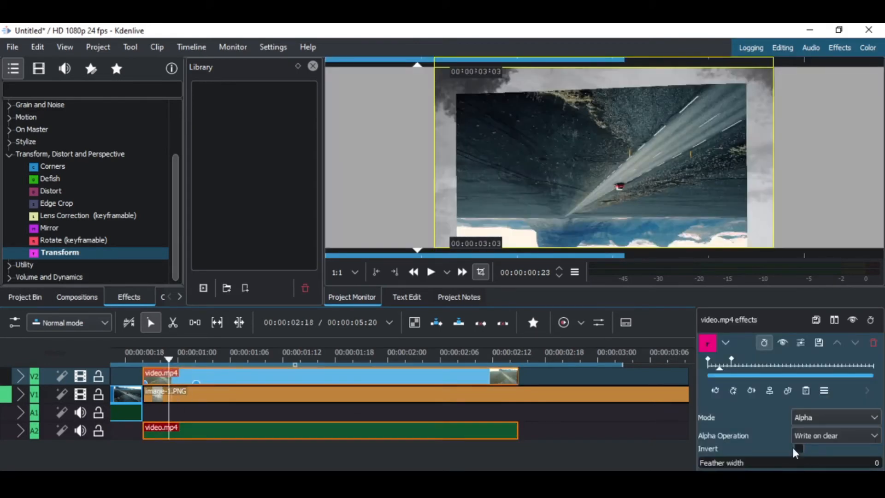
click(811, 440)
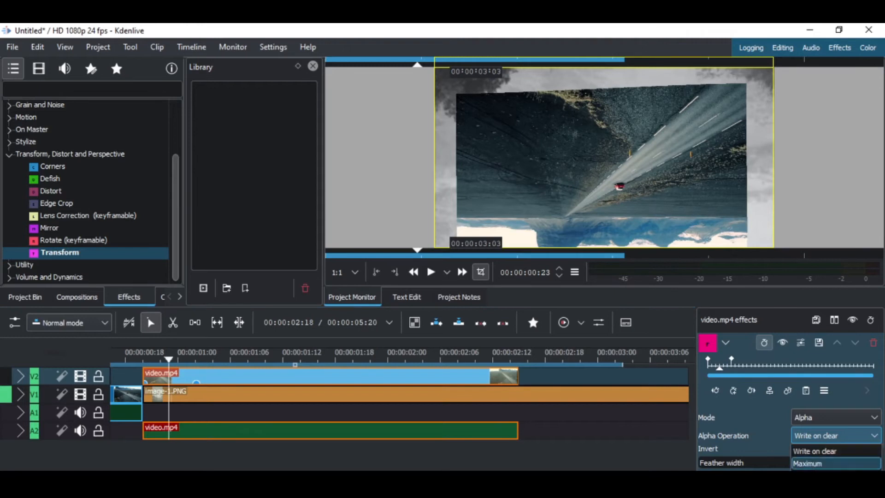
click(821, 463)
click(190, 410)
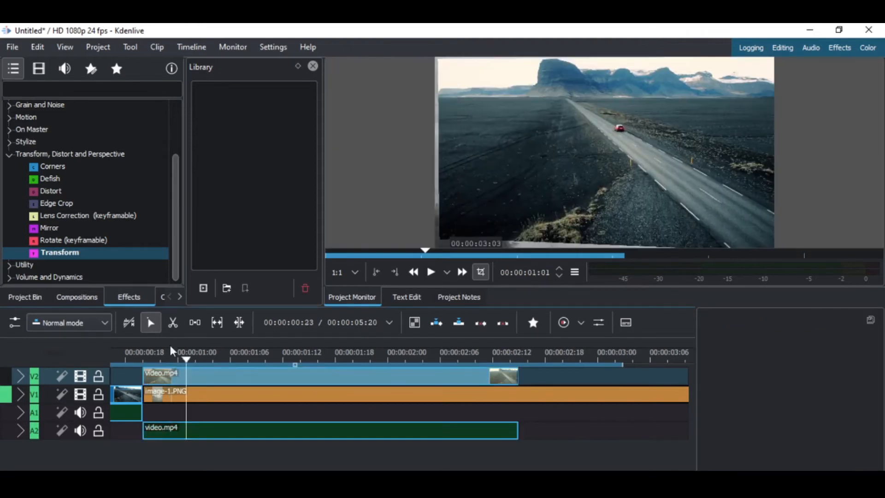
click(160, 356)
key(space)
key(space)
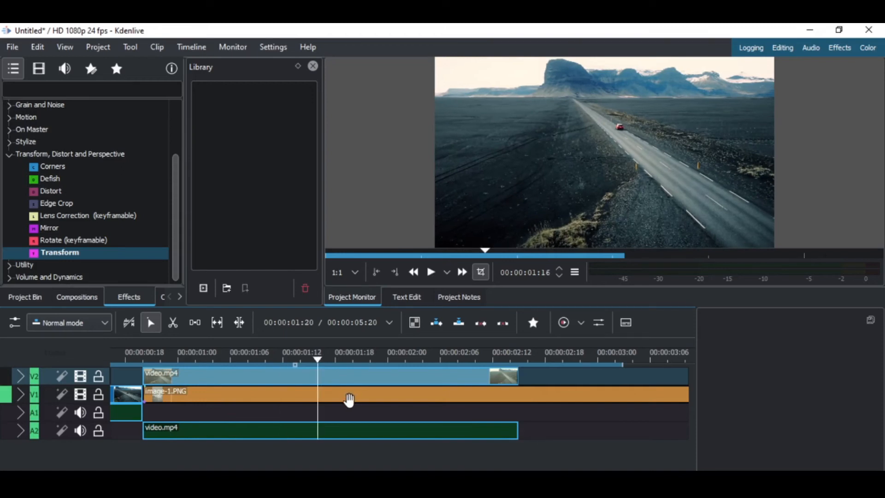
Trim the end of image-1.PNG on V1 to line up with the end of the video.mp4 clip above it.
scroll(349, 399, down, 4)
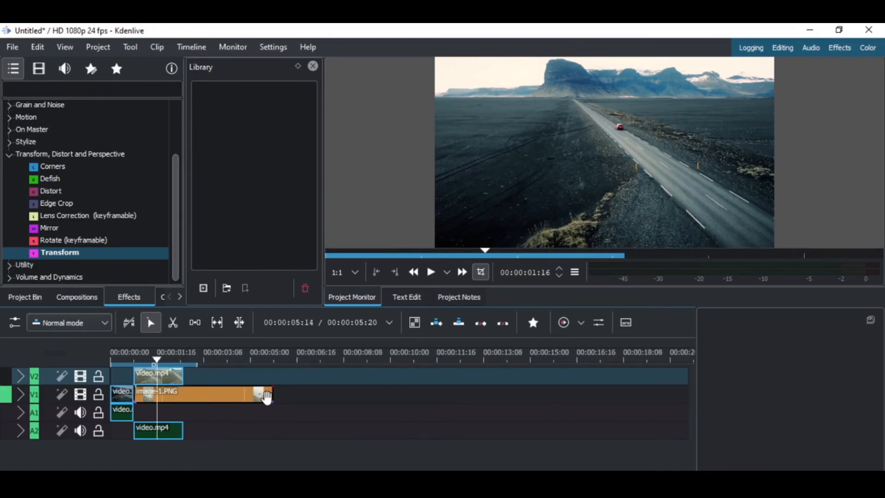
drag(267, 397, 183, 397)
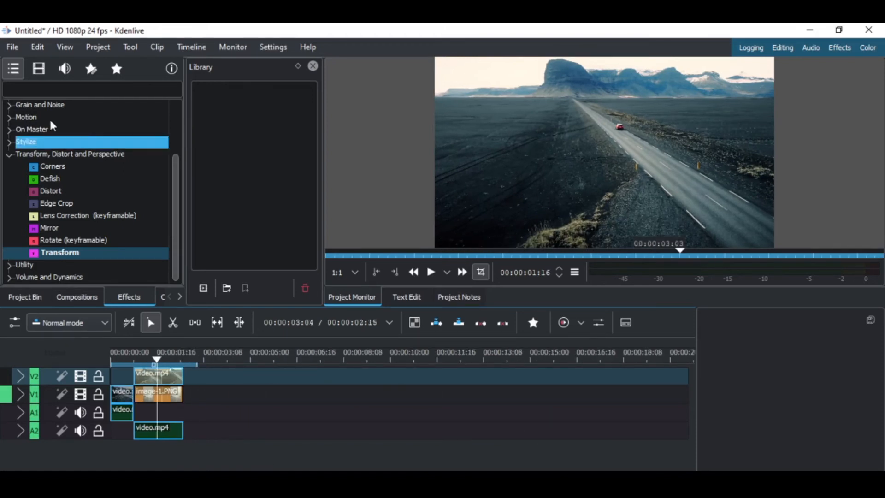
Import image-2 from the kdenlive videos folder into the project and place it on V1, leaving a gap after image-1.PNG.
click(25, 297)
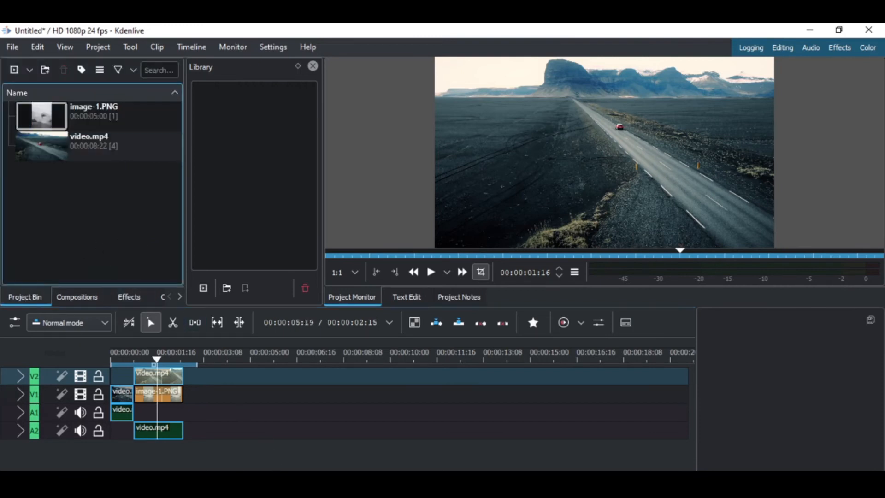
click(338, 481)
click(386, 287)
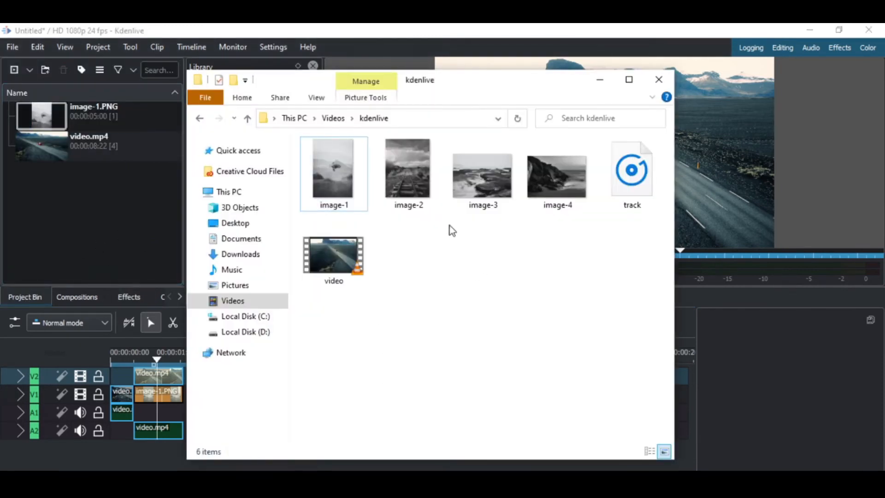
drag(408, 184, 113, 225)
drag(88, 142, 203, 391)
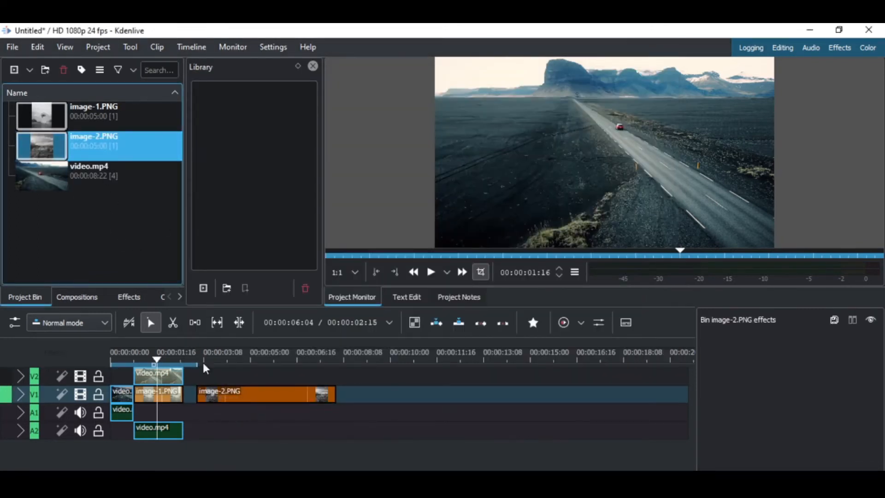
Apply the Transform effect to the image-2.PNG clip and position the playhead at 00:00:04:02 for its keyframes.
click(220, 357)
scroll(217, 397, up, 3)
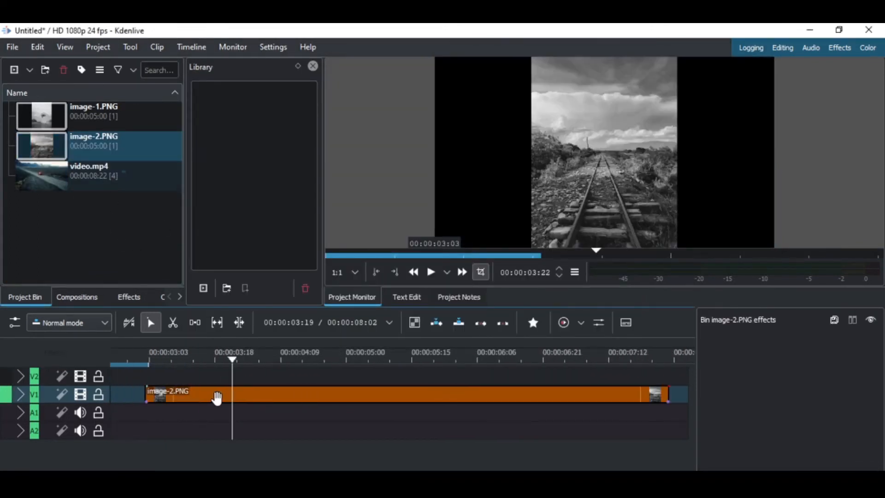
click(294, 392)
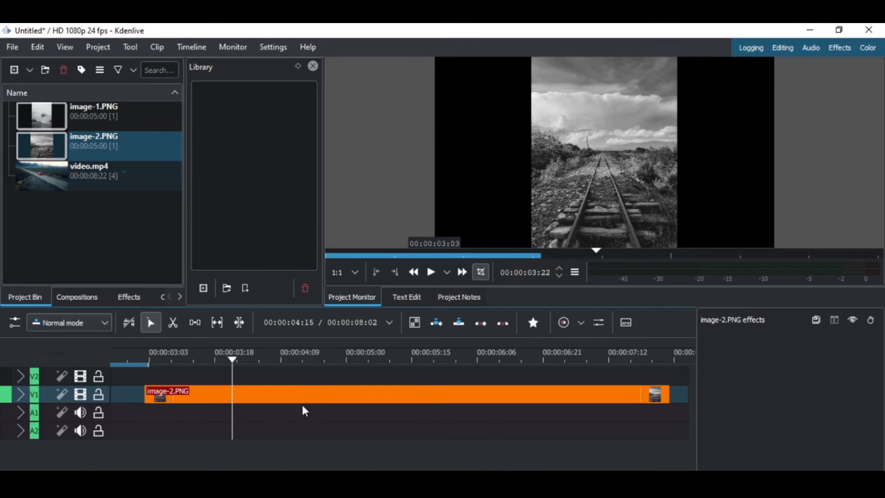
click(125, 296)
drag(73, 254, 305, 396)
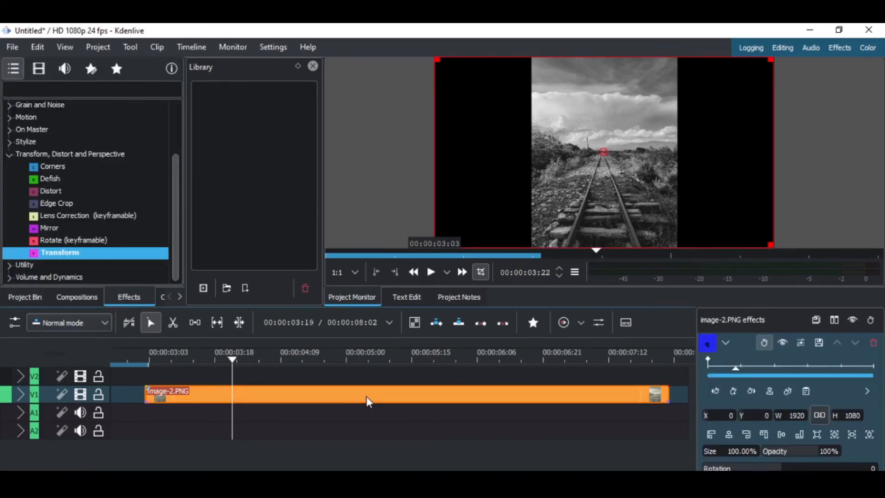
click(743, 368)
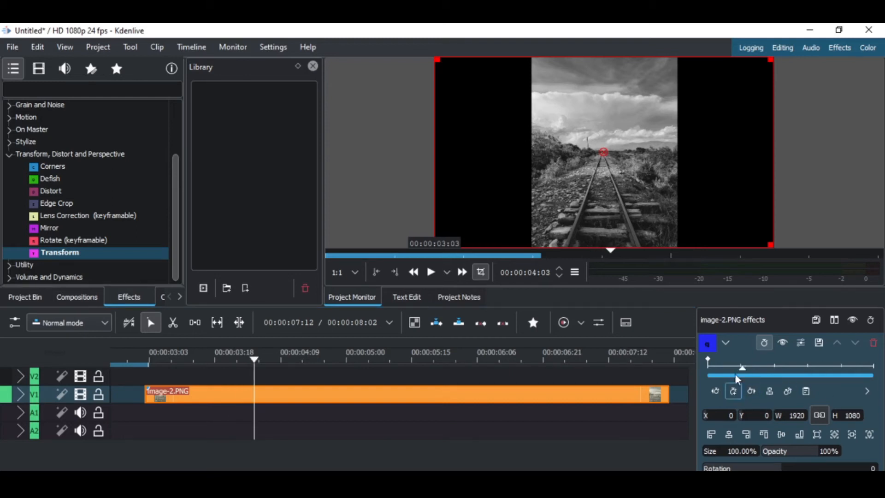
mouse_move(725, 372)
mouse_down()
mouse_move(701, 372)
mouse_move(742, 369)
mouse_up()
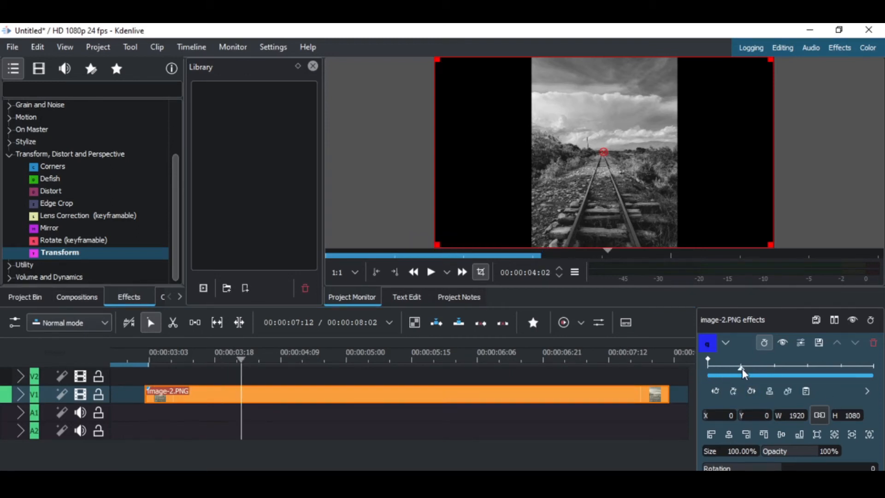
click(732, 391)
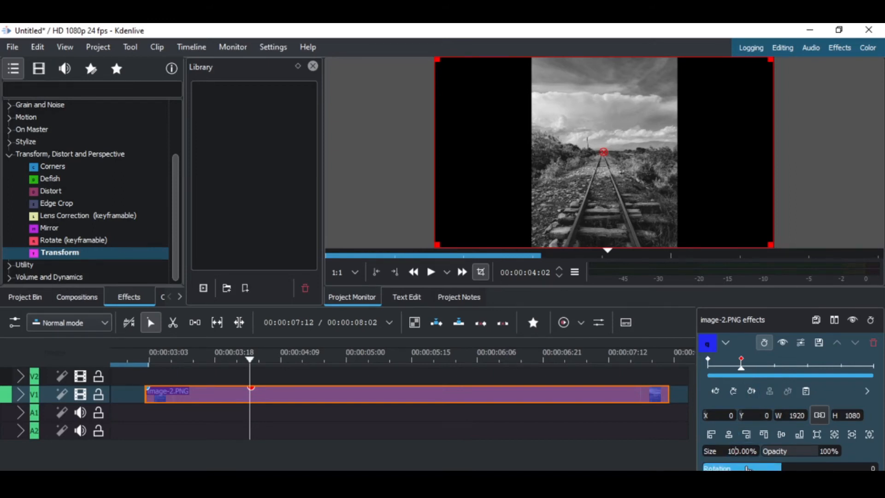
key(Return)
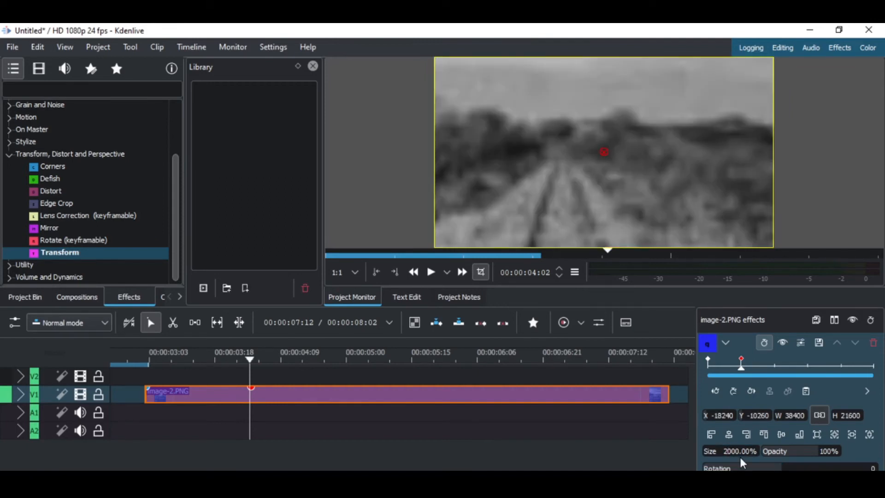
key(Return)
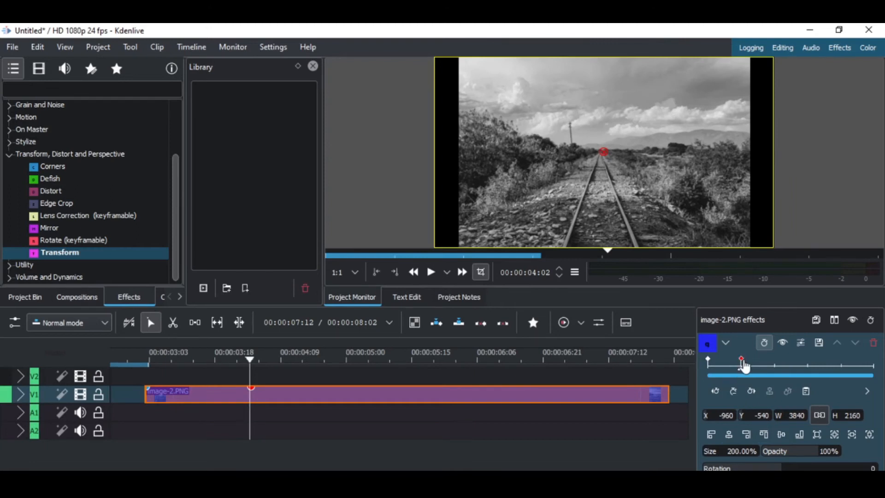
click(734, 391)
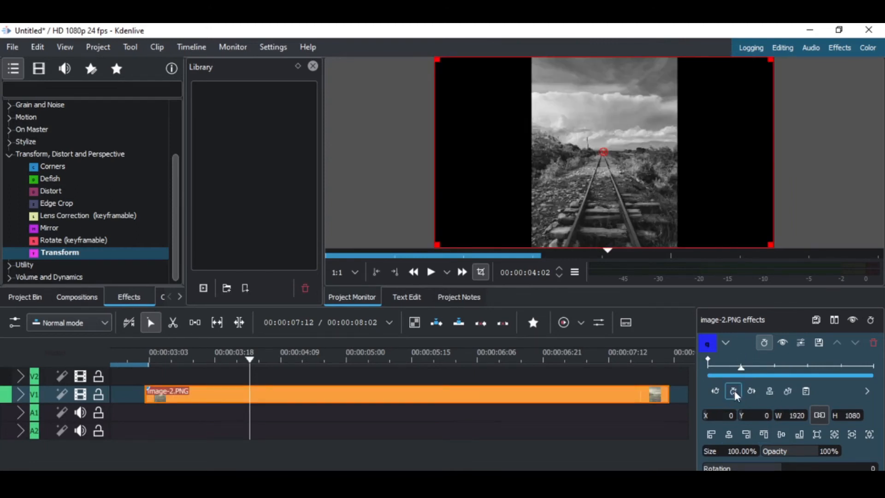
Add a Transform keyframe to image-2.PNG at 00:00:04:02 and set its size to 200%.
click(733, 393)
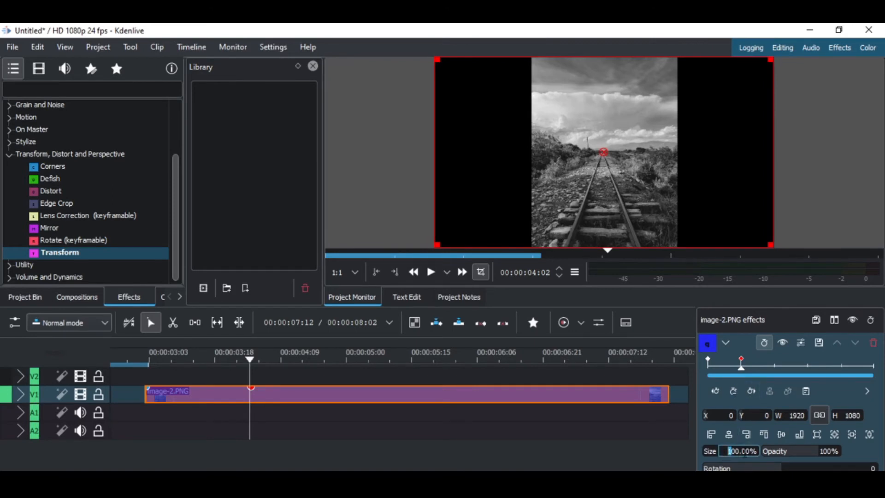
text(2)
key(Return)
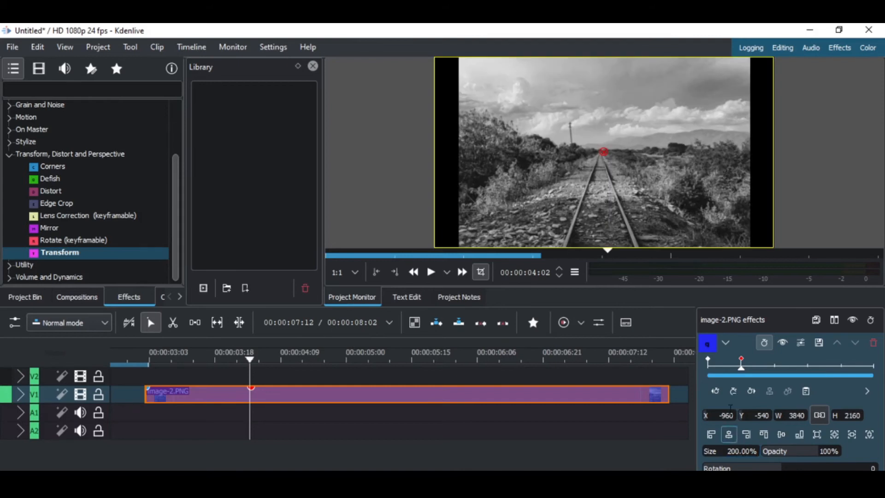
Play the zoom animation of image-2.PNG from the clip's first keyframe.
drag(740, 367, 691, 367)
key(space)
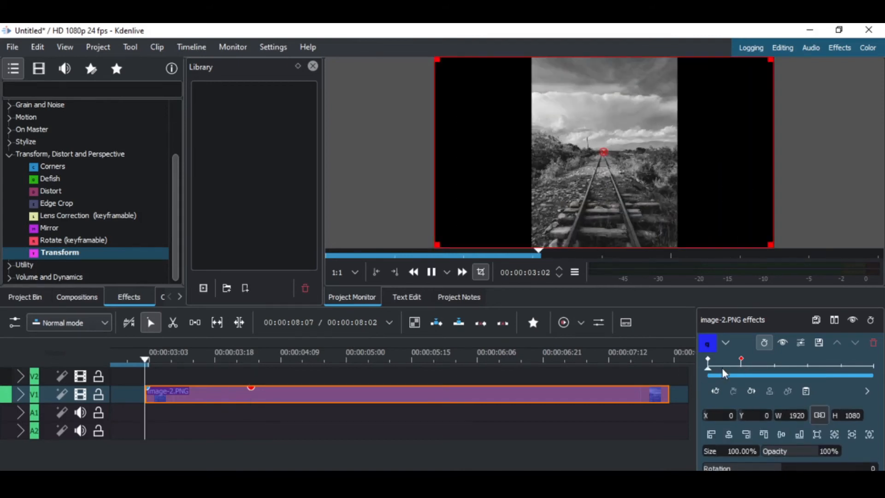
key(space)
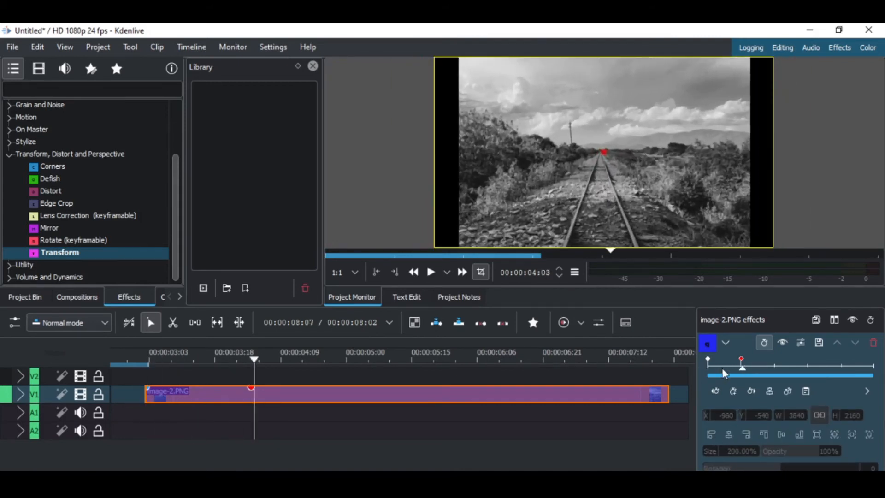
Set the keyframe interpolation of both Transform keyframes on image-2.PNG to Smooth.
drag(740, 366, 708, 369)
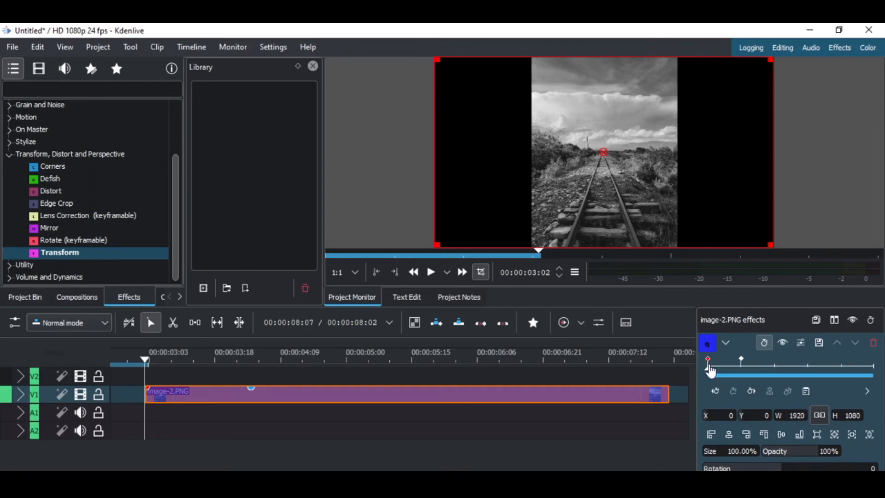
click(867, 391)
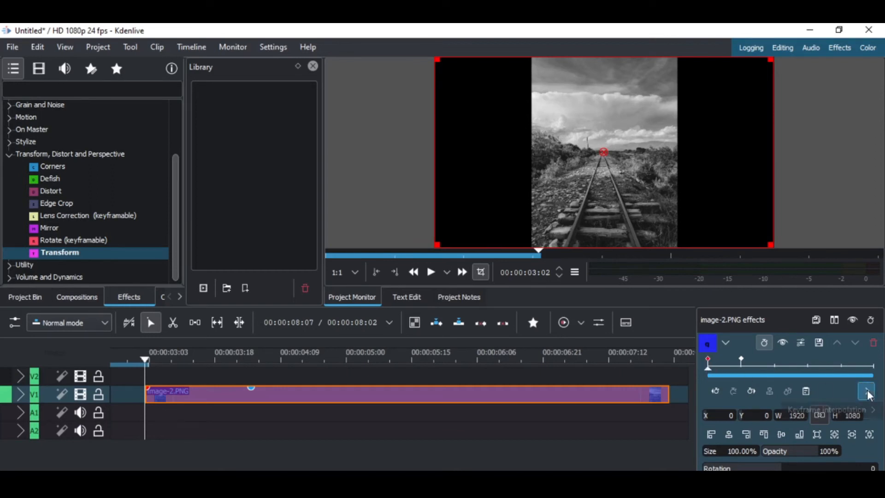
mouse_move(835, 414)
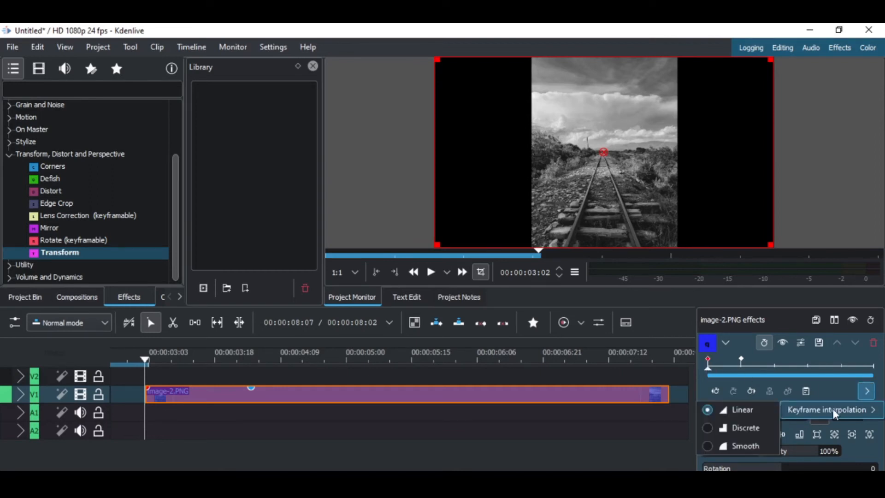
click(745, 446)
click(741, 364)
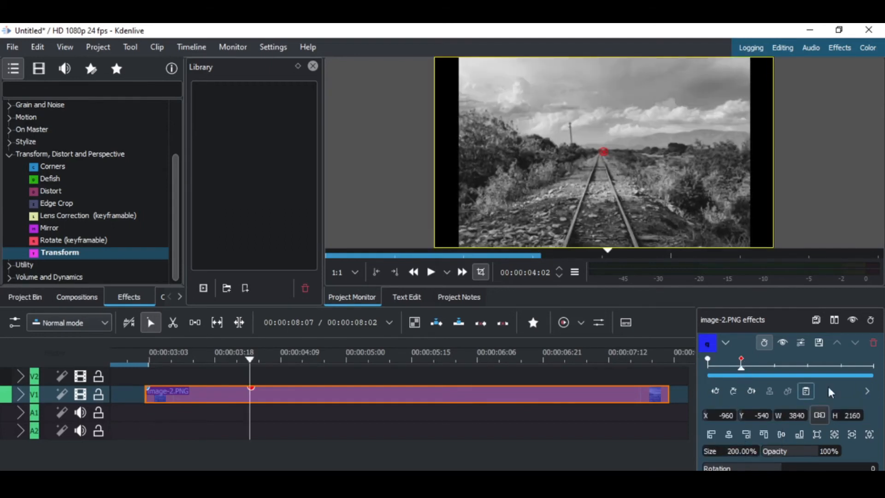
click(866, 391)
mouse_move(835, 413)
click(759, 444)
Play the image-2.PNG zoom again to preview the smooth interpolation.
click(719, 374)
key(space)
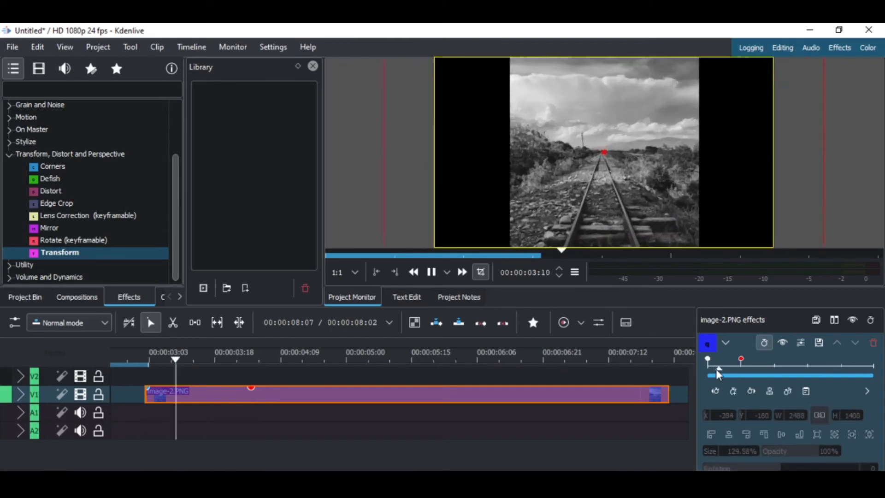
key(space)
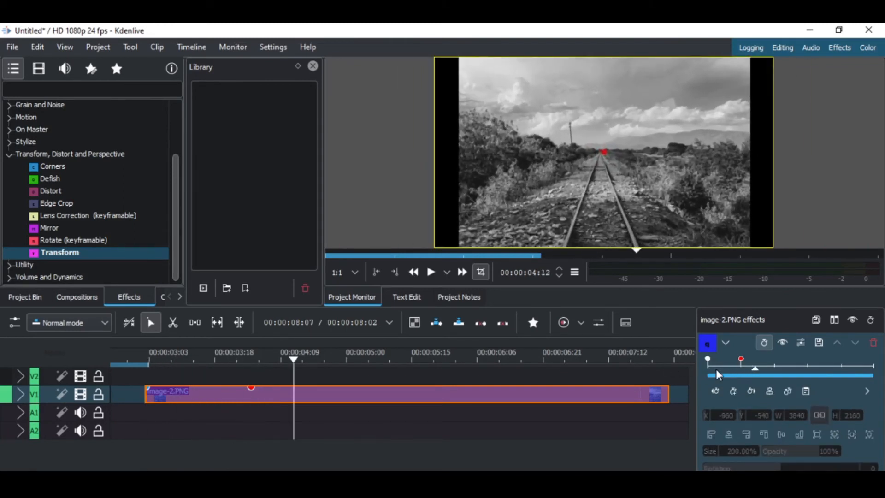
Add a third Transform keyframe to image-2.PNG at 00:00:05:00 and set its size to 150%.
drag(749, 365, 772, 366)
click(733, 390)
click(725, 451)
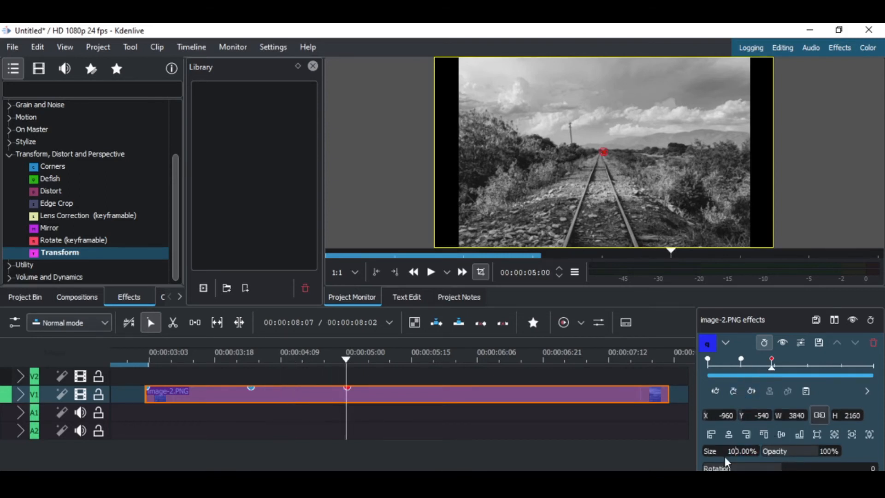
key(BackSpace)
text(5)
key(Return)
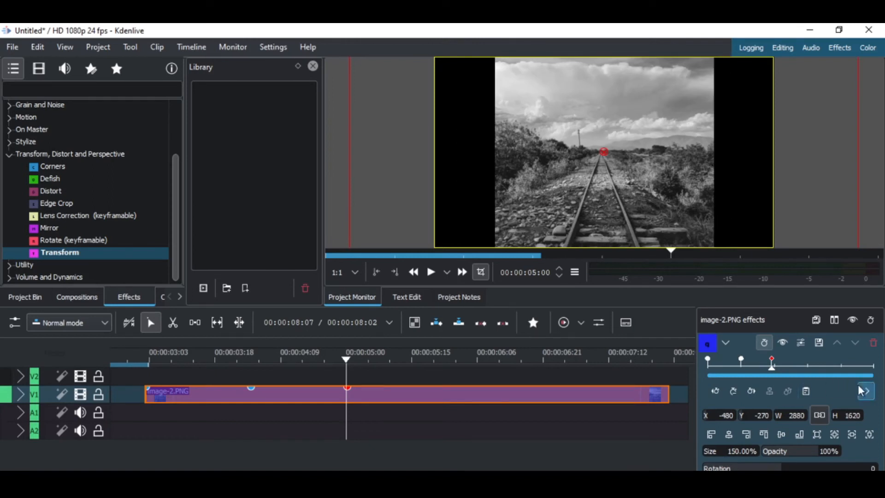
Play the image-2.PNG animation from the 200% keyframe through the 150% keyframe.
click(862, 391)
mouse_move(854, 405)
click(737, 444)
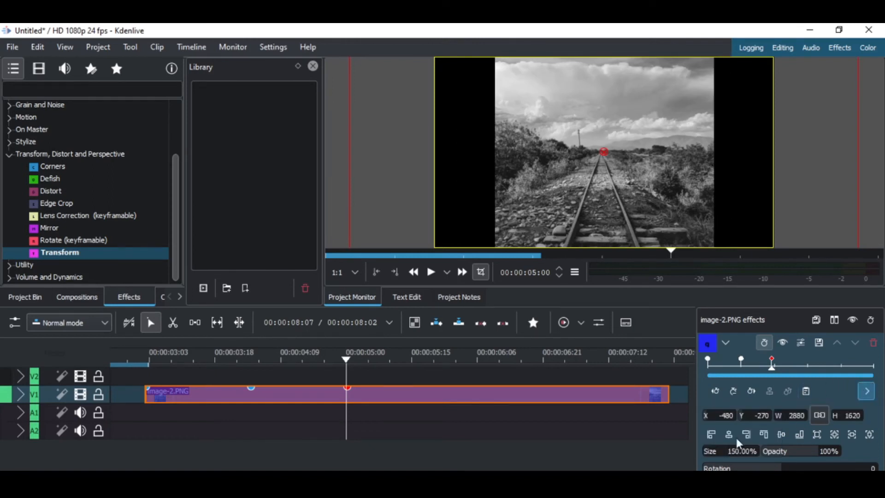
click(747, 369)
key(space)
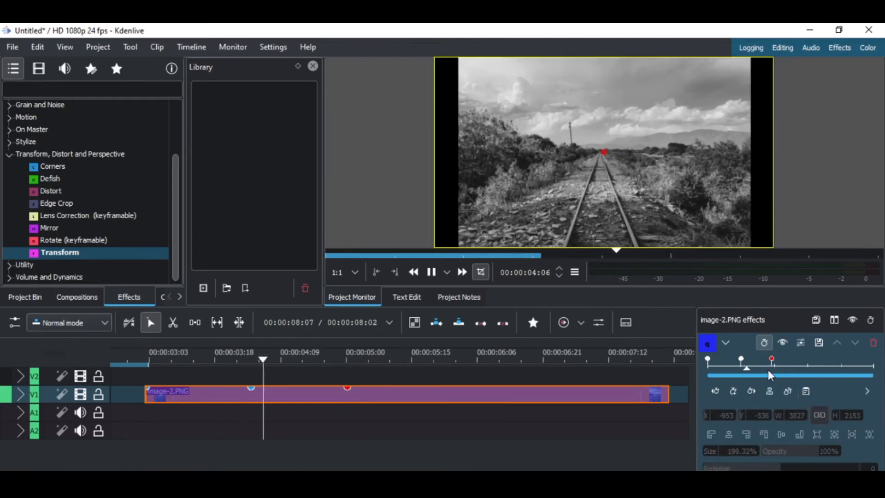
key(space)
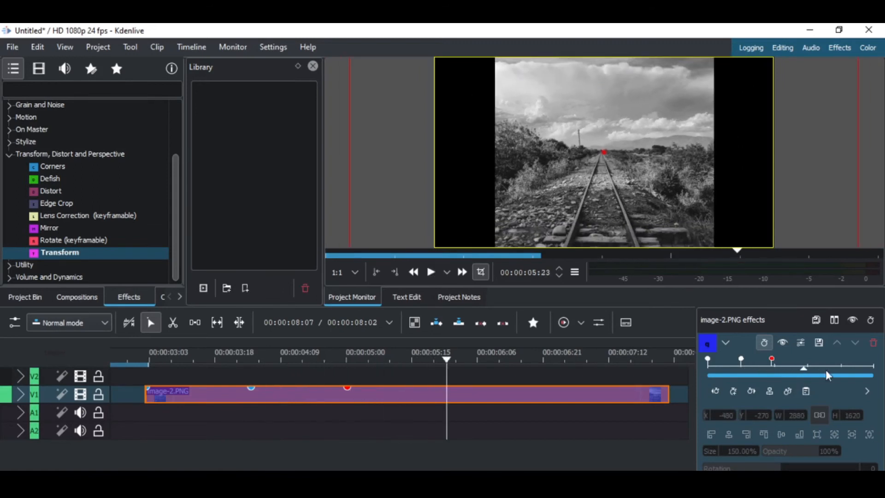
Shift the last Transform keyframe slightly later, and delete the image-2.PNG clip from track V1.
drag(771, 359, 806, 370)
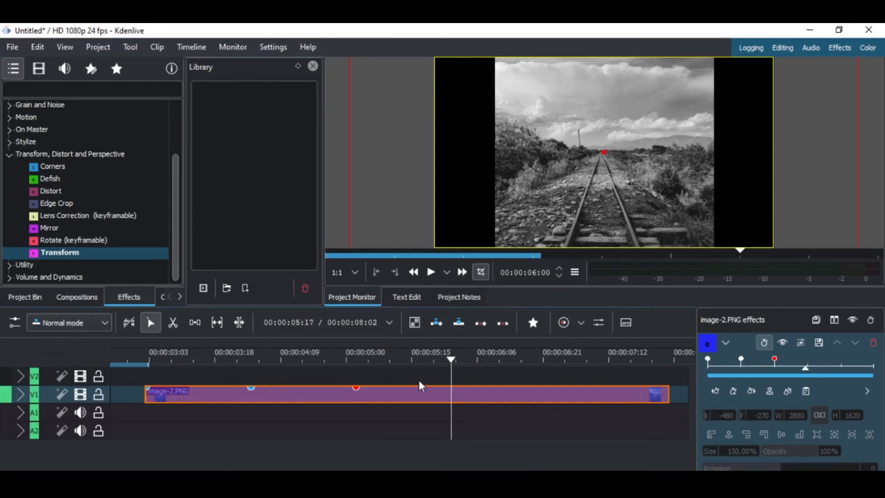
click(419, 396)
key(Delete)
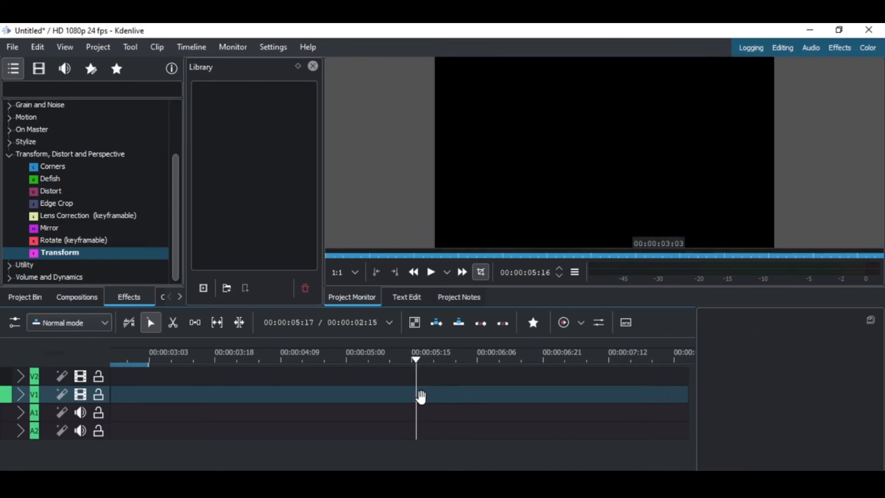
Move the opening video.mp4 clip on V1 and A1 into the empty space after the image-1.PNG clip.
scroll(293, 395, down, 2)
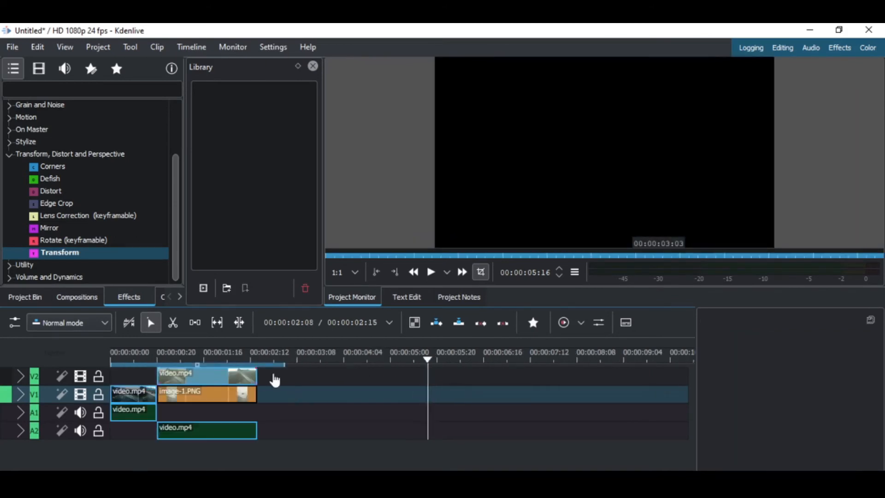
click(30, 297)
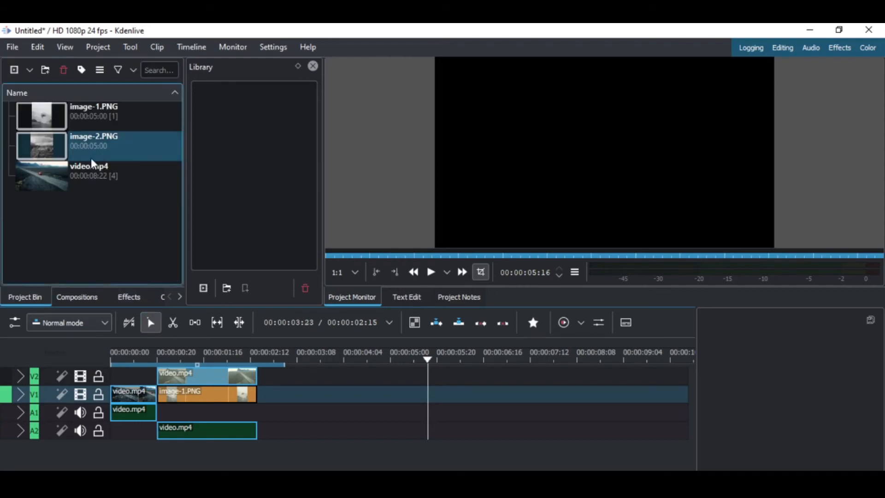
click(215, 395)
drag(129, 391, 321, 397)
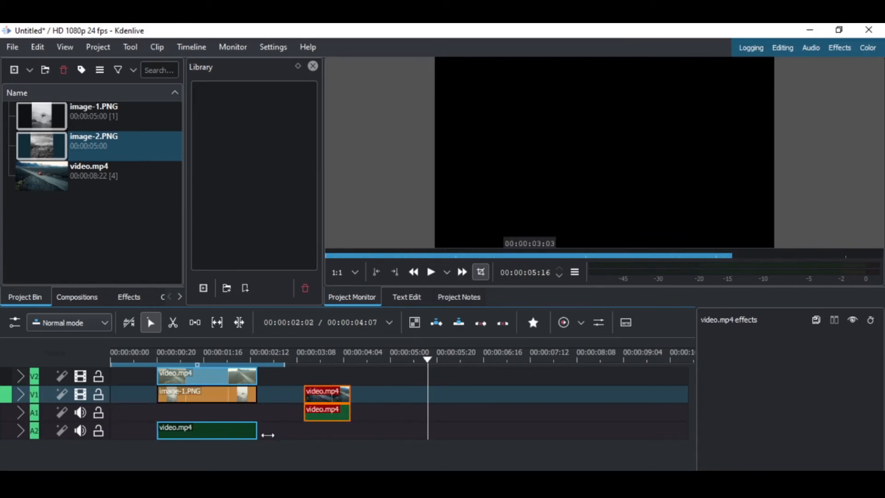
Delete the masked video.mp4 clip on V2 with its audio, and the image-1.PNG clip beneath it.
click(193, 381)
key(ctrl+shift+g)
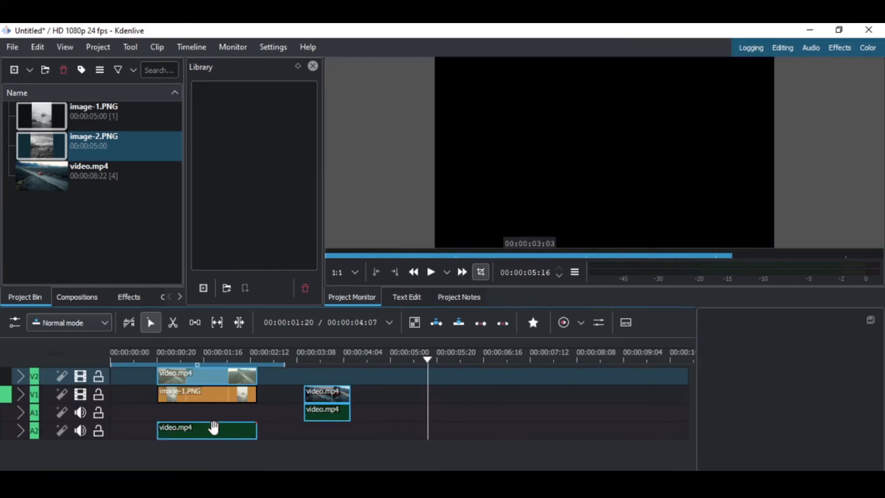
click(209, 385)
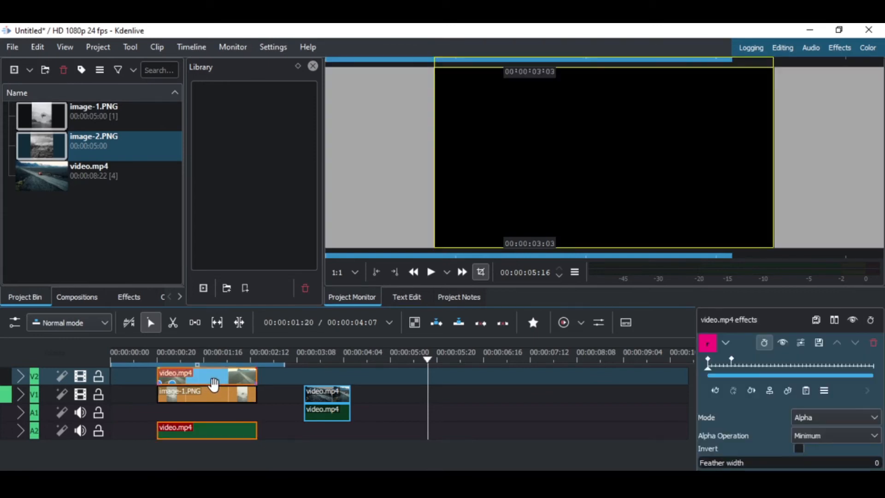
key(Delete)
click(215, 397)
key(Delete)
Move the remaining video.mp4 clip back to 00:00:00:00 and return the playhead to the timeline's start.
drag(326, 396, 132, 395)
click(132, 362)
key(Home)
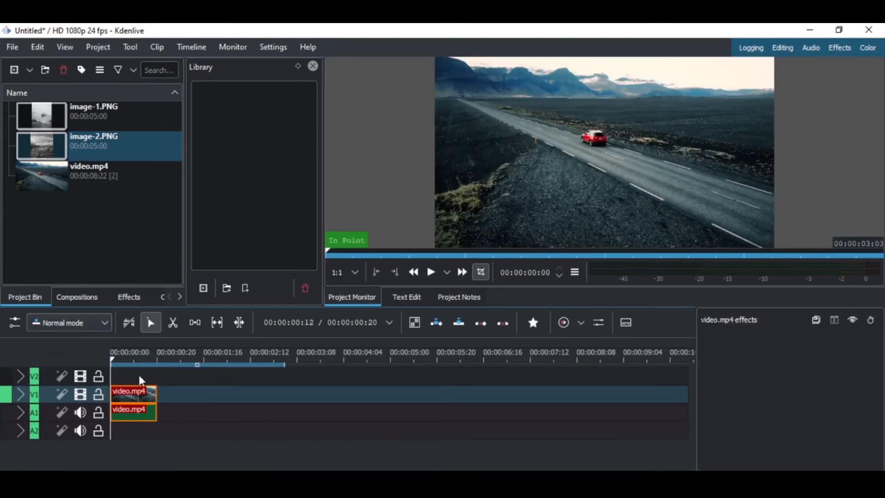
scroll(136, 380, up, 5)
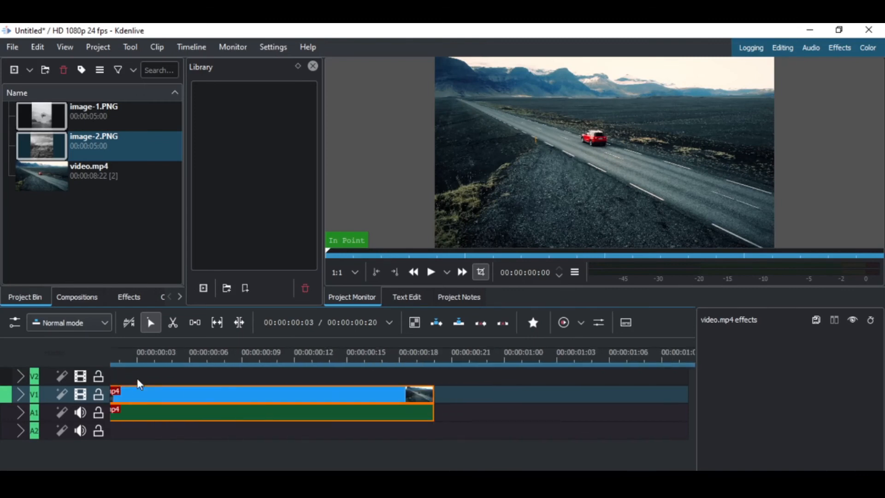
scroll(137, 378, left, 1)
Try the Mirror effect on video.mp4 with the Vertical mirroring direction, and remove the effect.
click(123, 295)
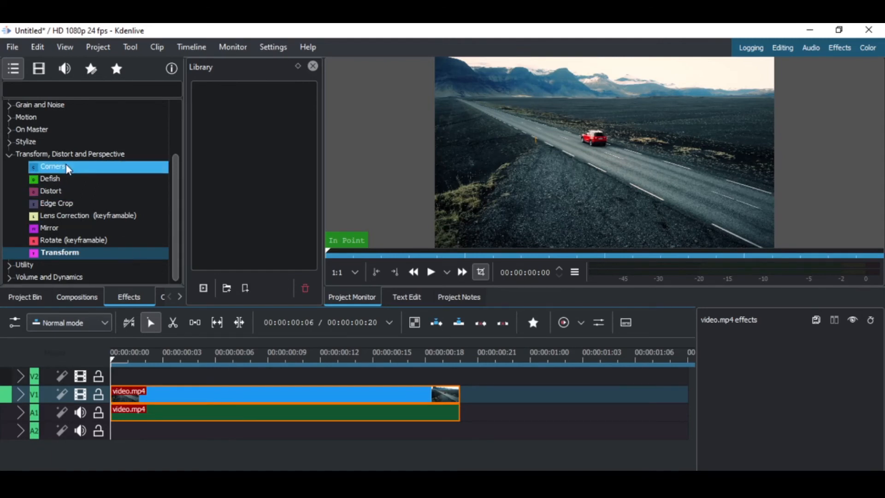
click(51, 230)
drag(51, 229, 214, 393)
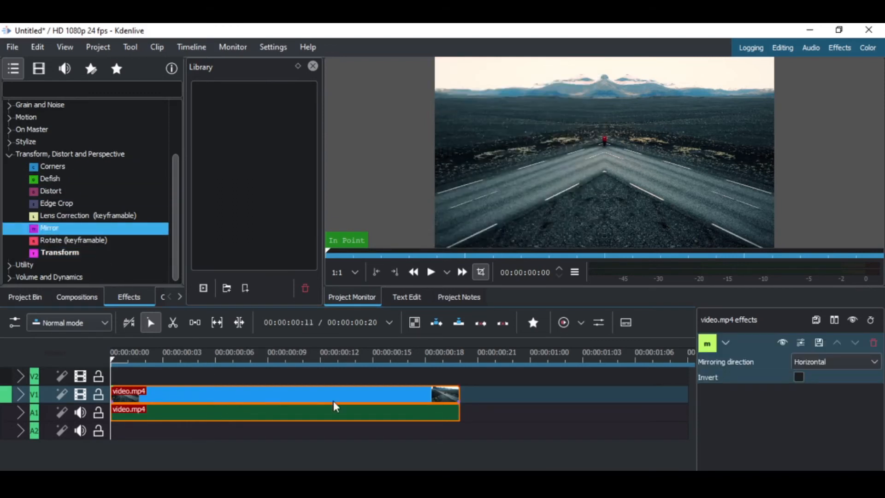
click(824, 364)
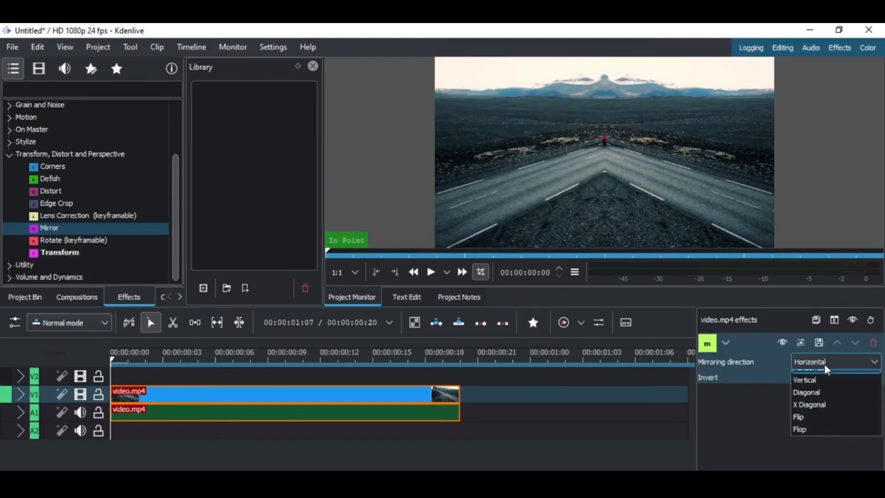
click(819, 391)
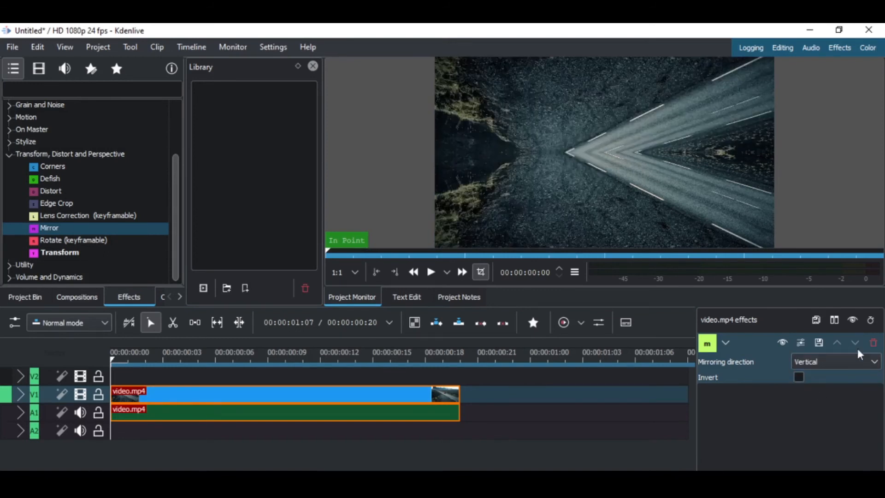
click(874, 343)
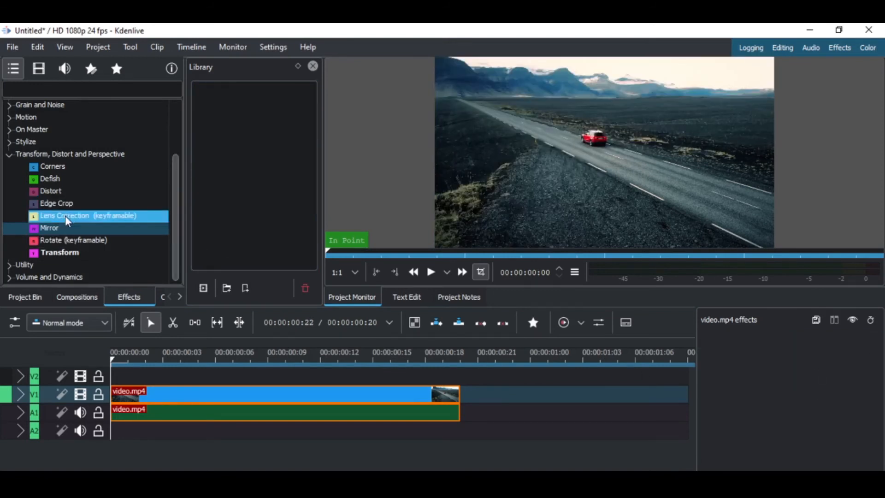
Try the Edge Crop effect on video.mp4 with Top at 272 and Left at 433 pixels, and remove it.
drag(55, 203, 214, 364)
drag(232, 399, 232, 399)
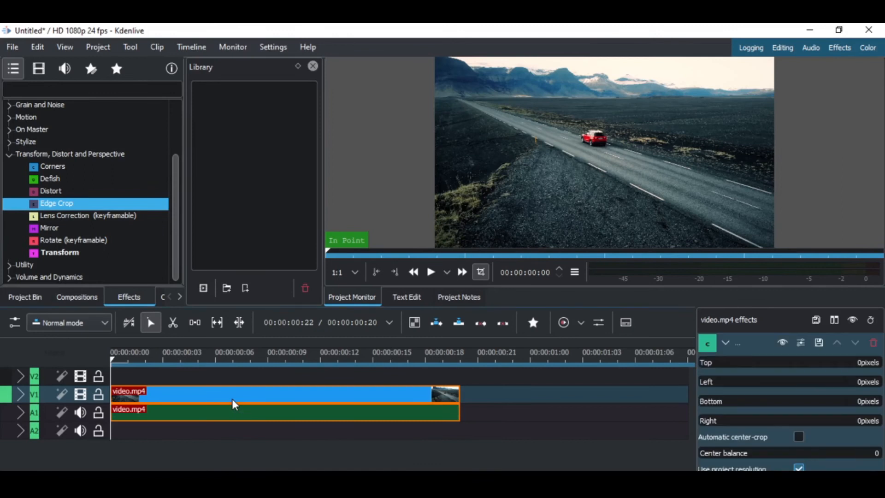
click(720, 364)
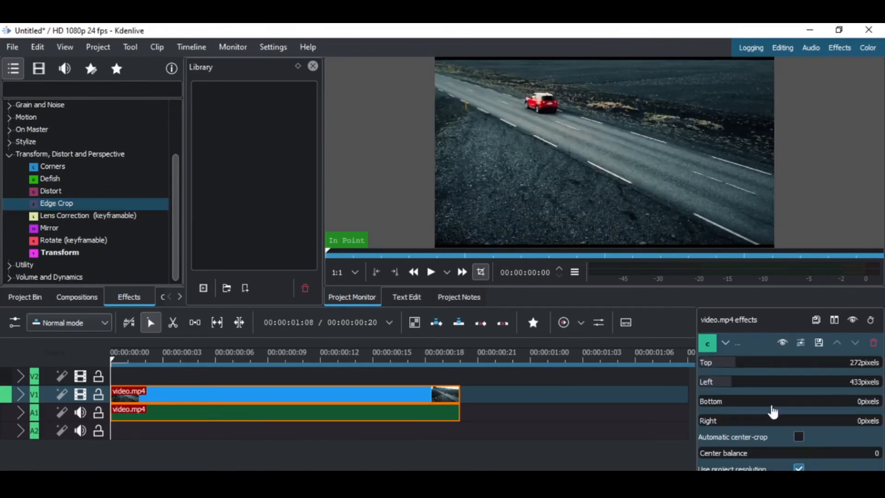
click(873, 342)
Examine the effects in the Stylize, Grain and Noise, and Motion categories.
click(9, 154)
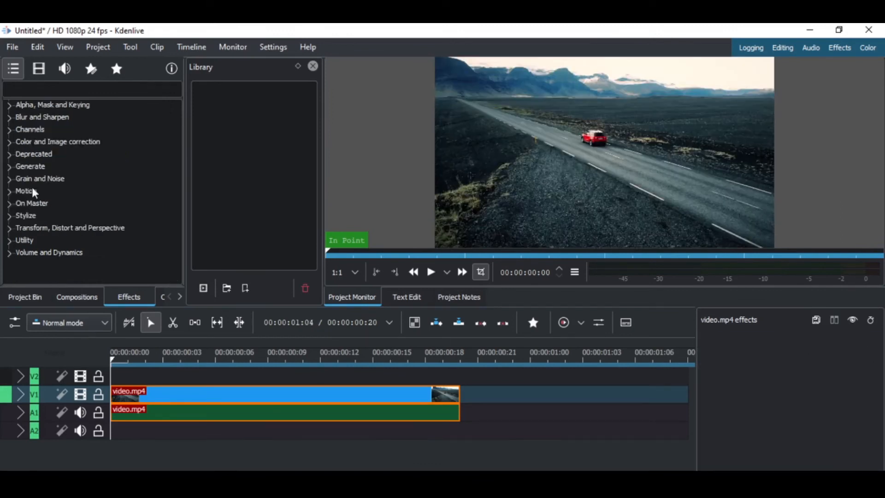
click(8, 213)
click(74, 215)
scroll(73, 215, down, 1)
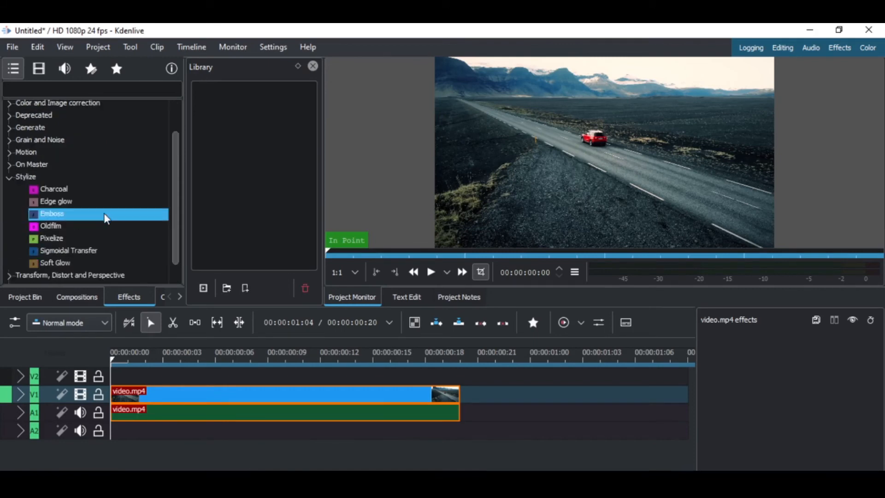
click(52, 201)
click(9, 177)
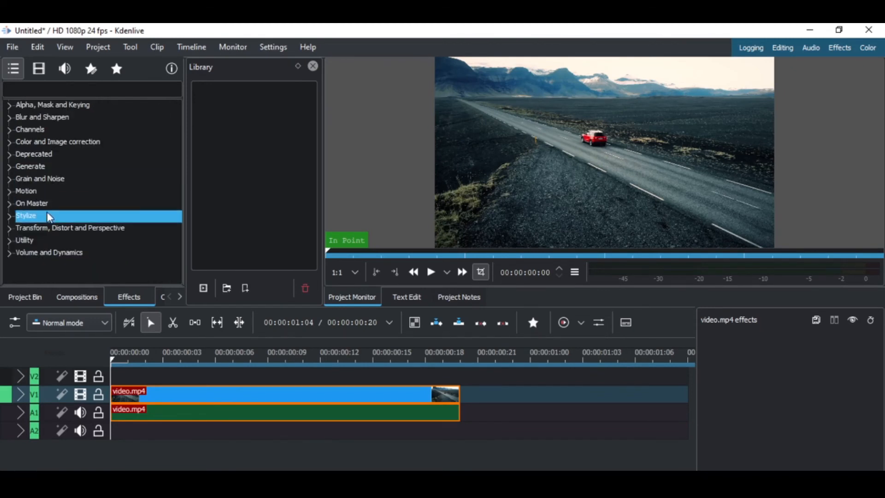
click(10, 180)
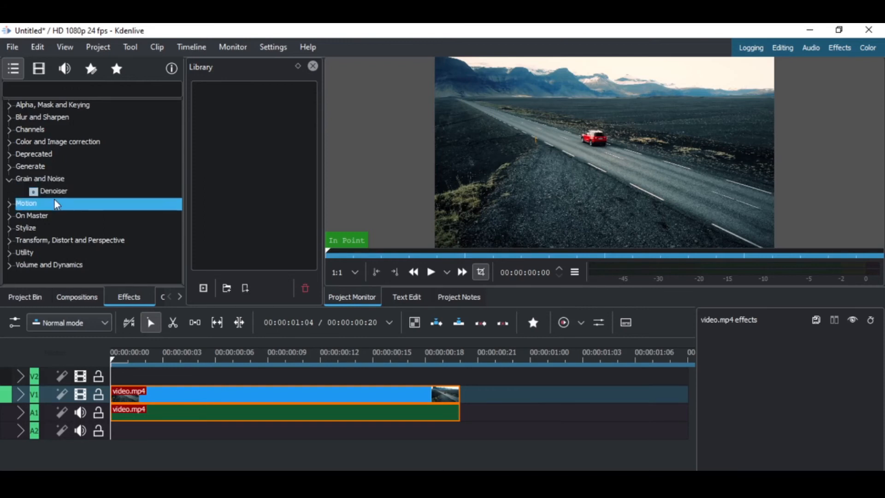
click(9, 180)
click(9, 192)
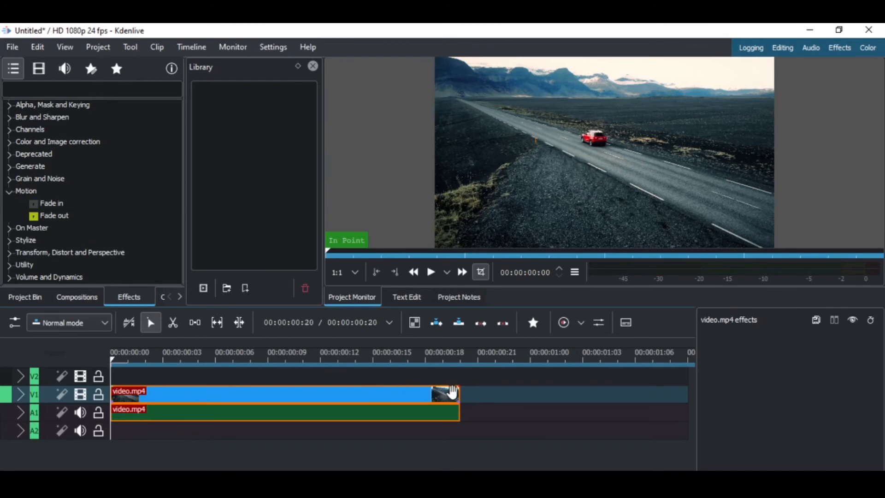
Add a two-frame fade out to the end of video.mp4 on V1 and play it.
scroll(466, 397, up, 2)
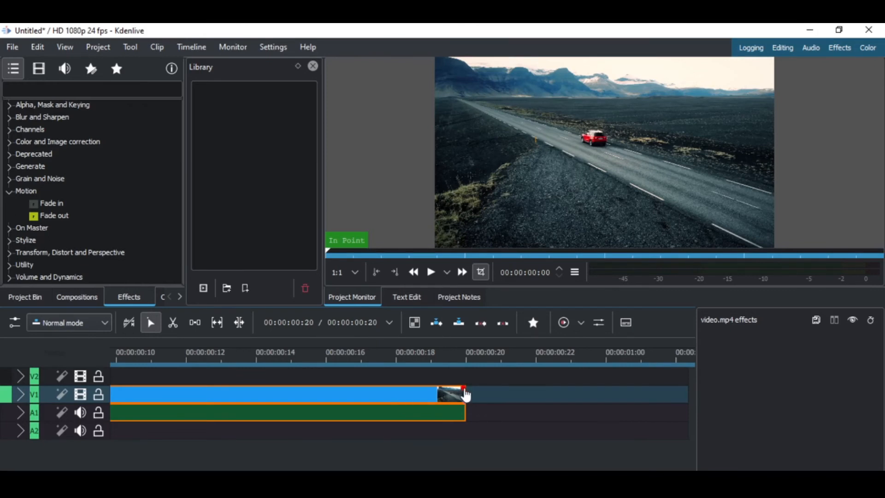
drag(464, 389, 411, 392)
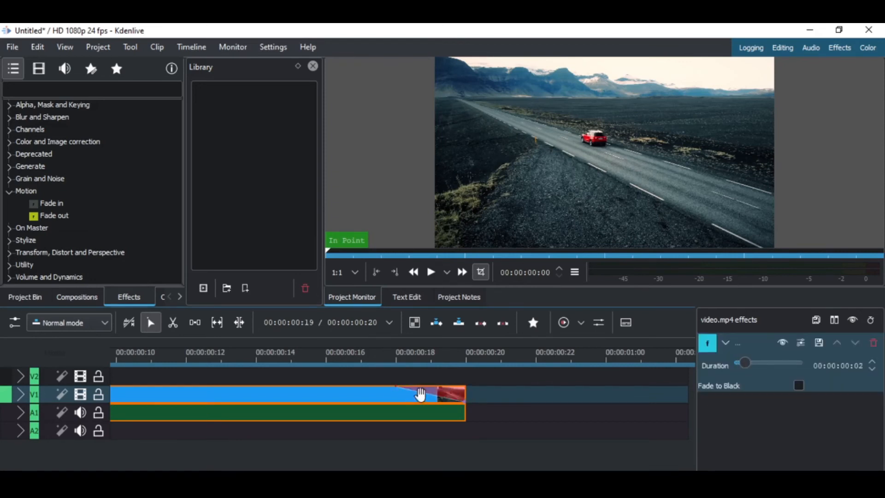
click(389, 359)
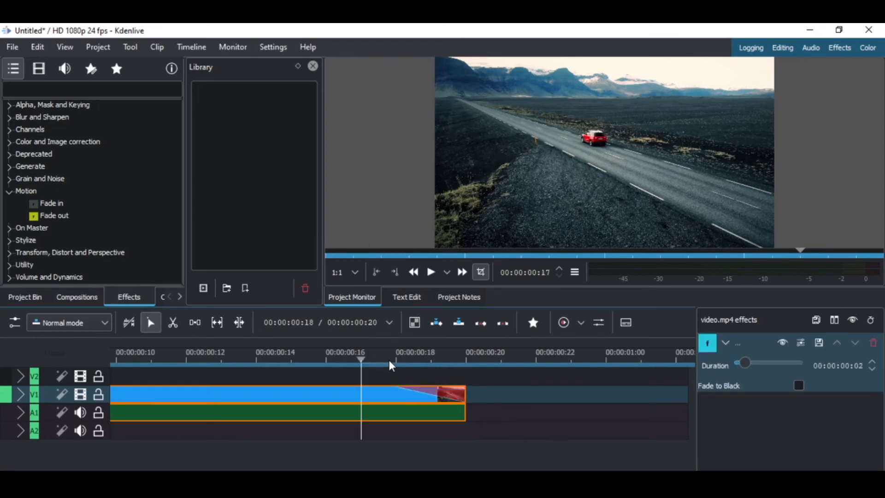
key(space)
Lengthen the video.mp4 fade out to 00:00:00:07 and play it from 00:00:00:13.
click(231, 354)
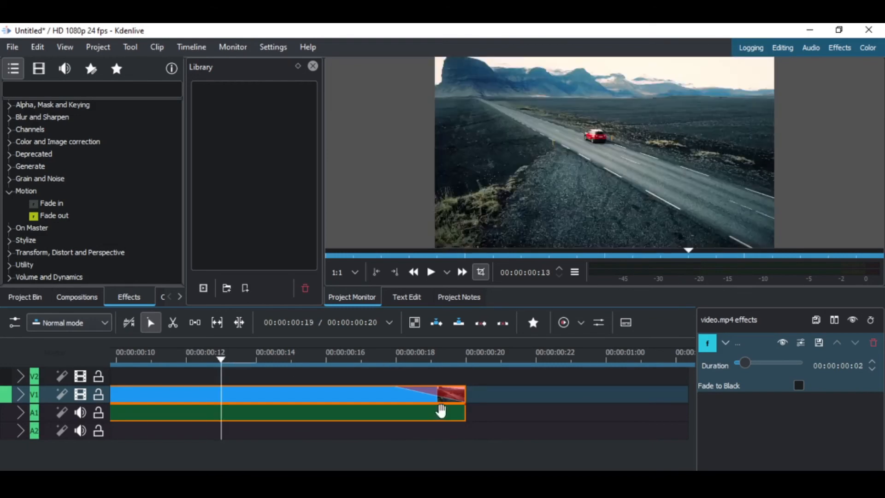
drag(397, 395, 233, 393)
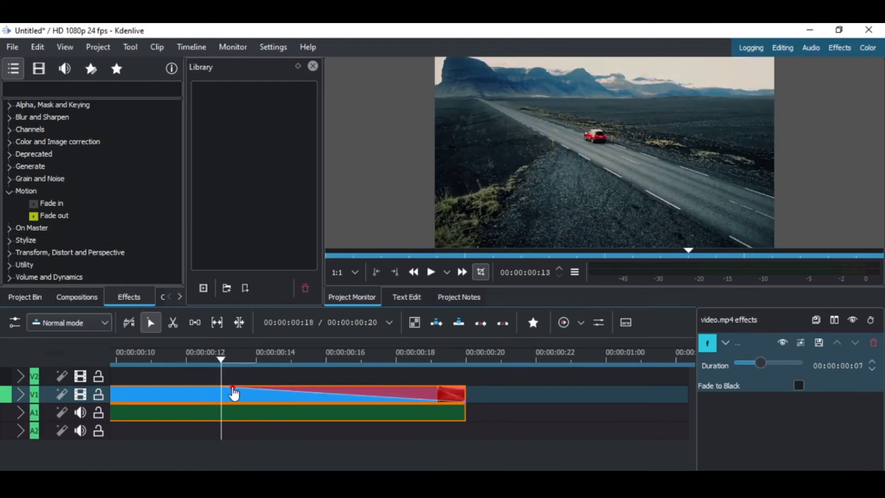
key(space)
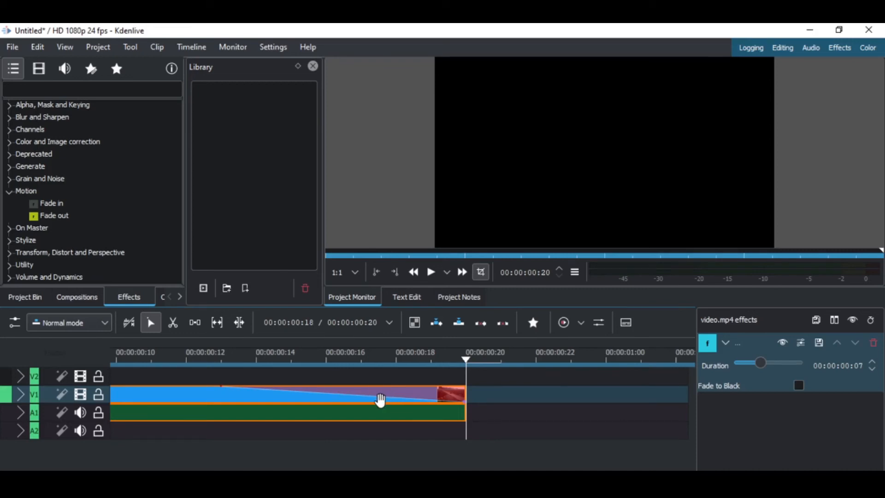
Add a two-frame fade in to the start of video.mp4 on V1 and play it from the beginning.
scroll(369, 399, down, 2)
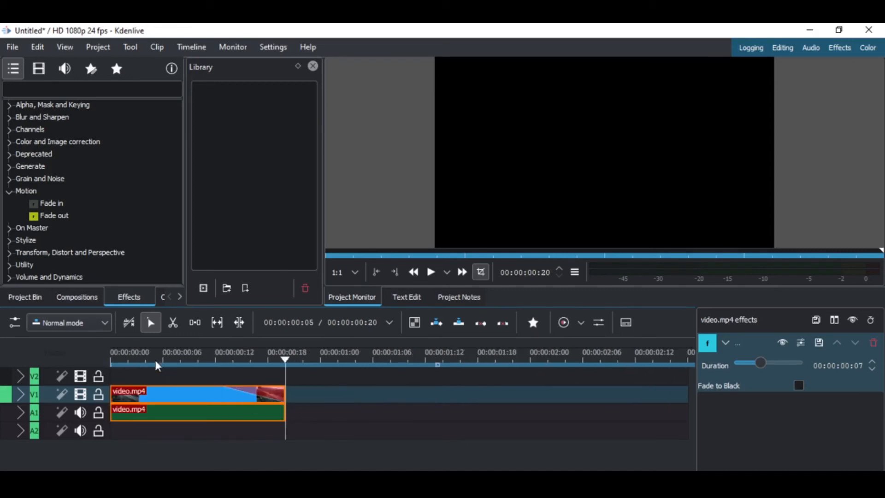
key(Home)
scroll(126, 398, up, 3)
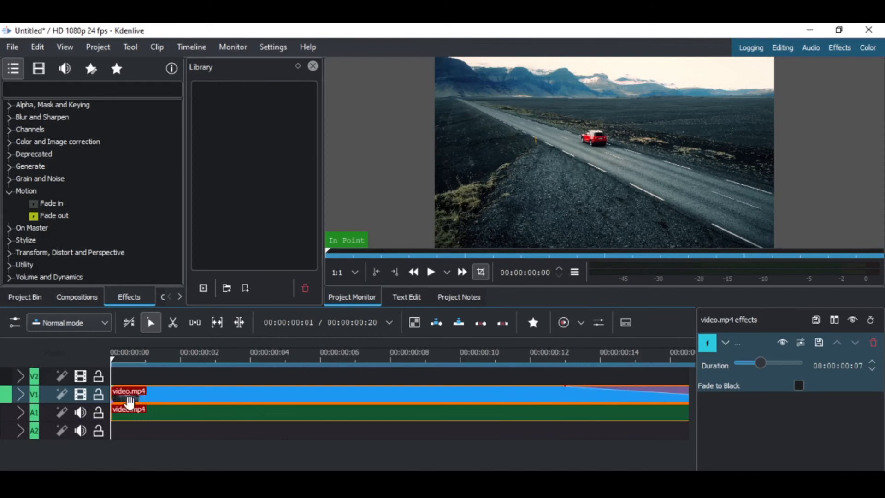
drag(115, 392, 164, 395)
key(space)
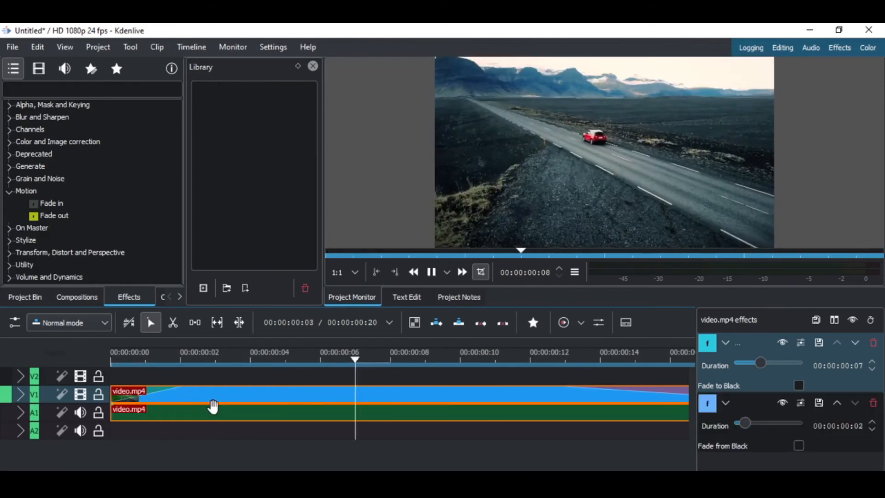
Stop the playback and zoom the timeline out to show the whole video.mp4 clip.
key(space)
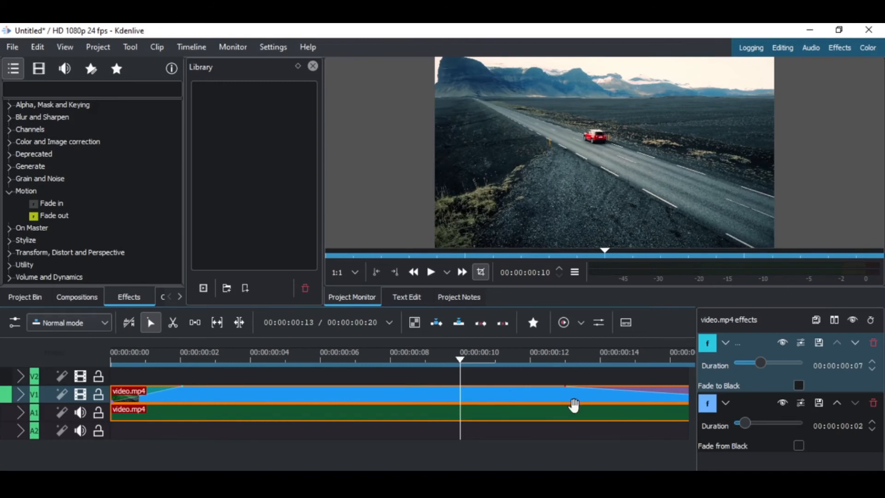
scroll(407, 402, down, 1)
scroll(408, 402, down, 1)
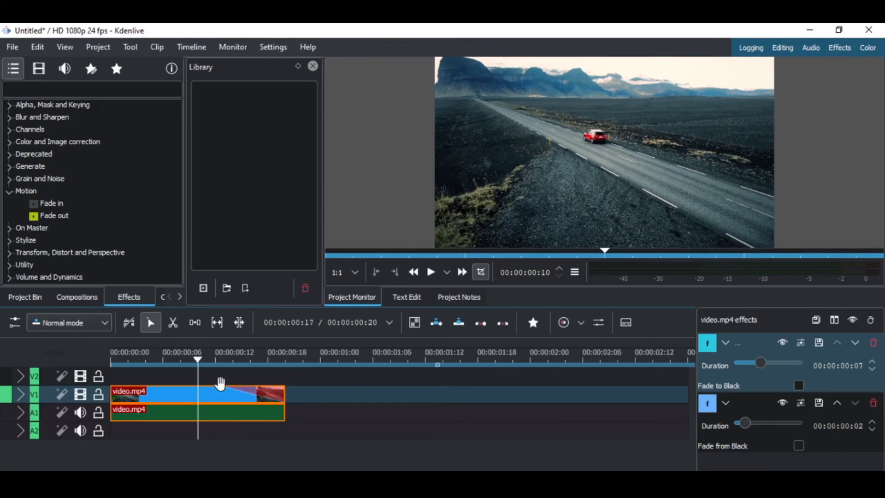
Add the Vignette Effect from the Generate category to video.mp4 on V1.
click(9, 196)
click(9, 195)
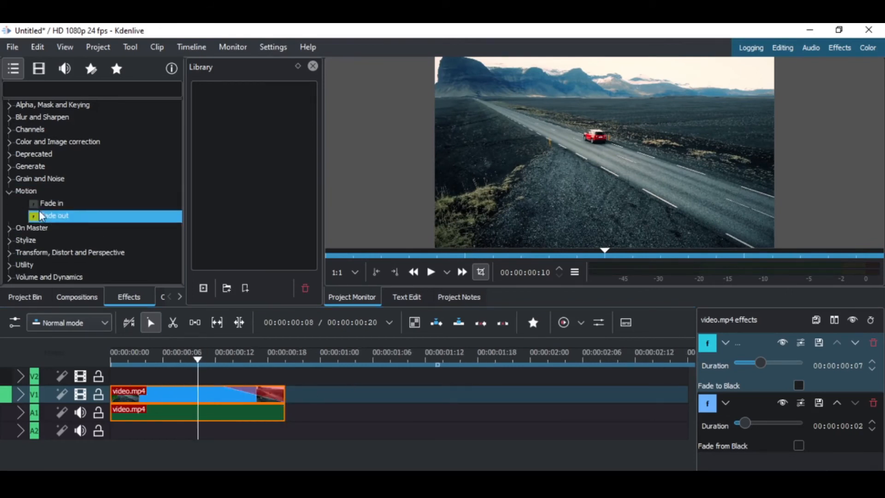
click(7, 194)
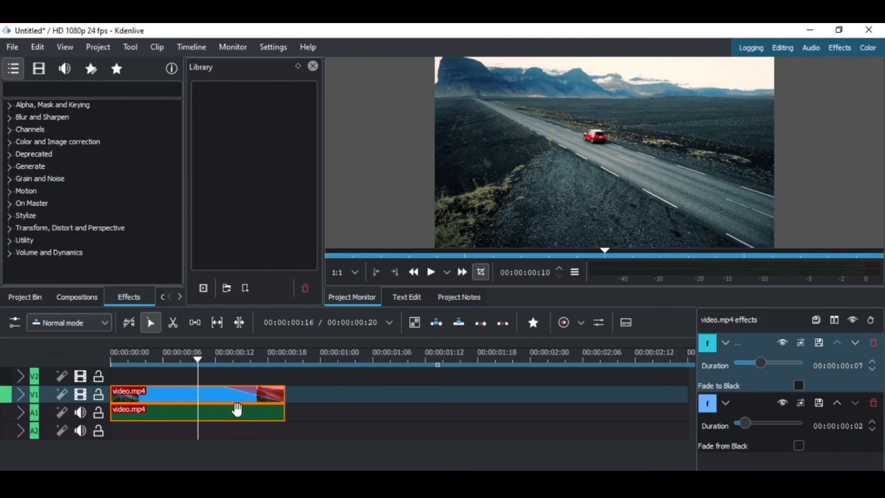
click(18, 202)
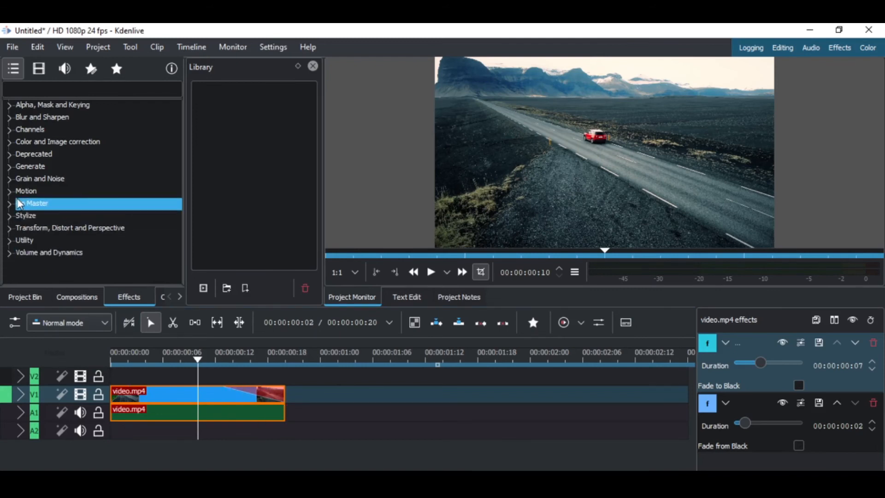
click(7, 175)
click(7, 174)
click(9, 166)
drag(64, 179, 185, 399)
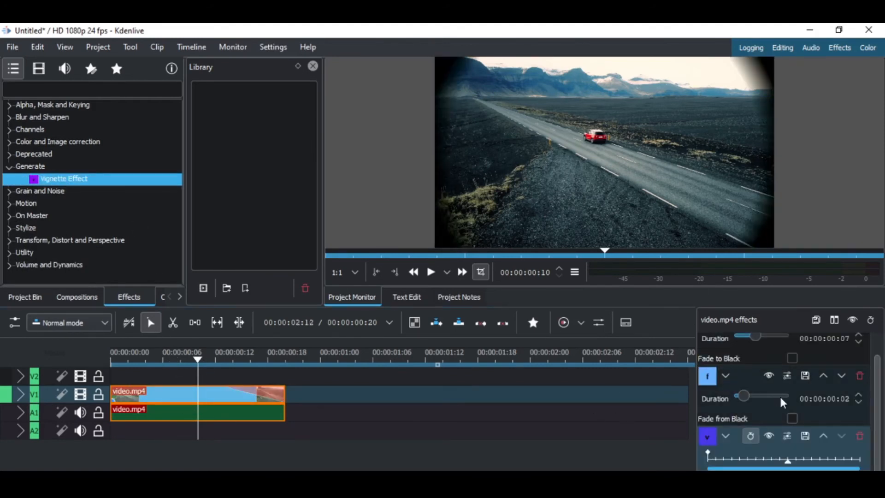
Set the Vignette Effect's smooth value to 2290 with the playhead at 00:00:00:04.
click(726, 375)
drag(763, 418, 740, 421)
drag(753, 463, 784, 463)
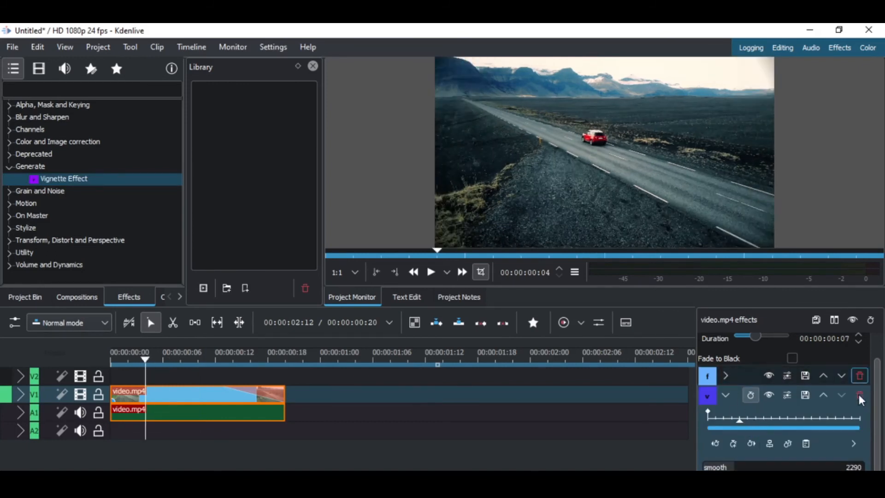
Add the Blur - deprecated effect from the Deprecated category to video.mp4 on V1.
click(9, 167)
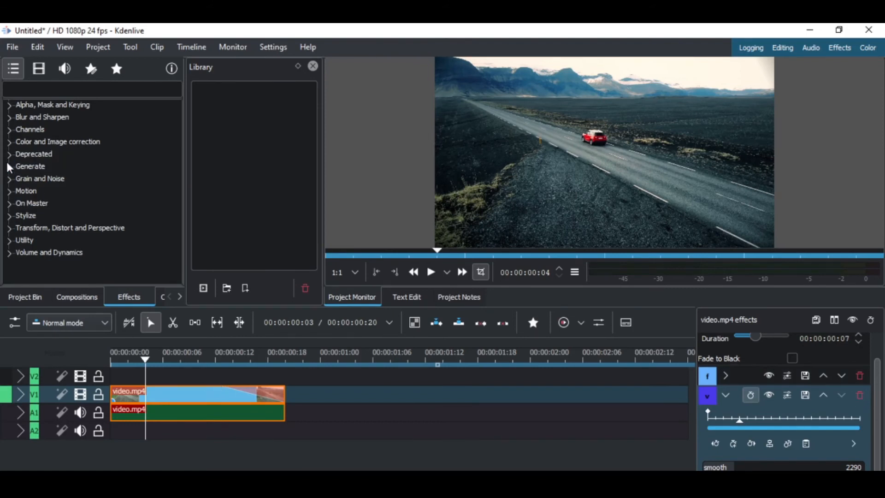
click(9, 154)
click(53, 170)
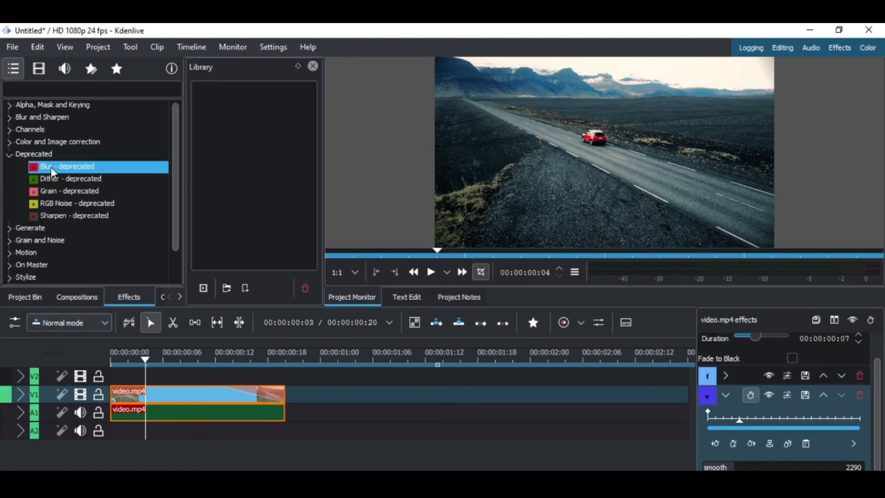
click(8, 118)
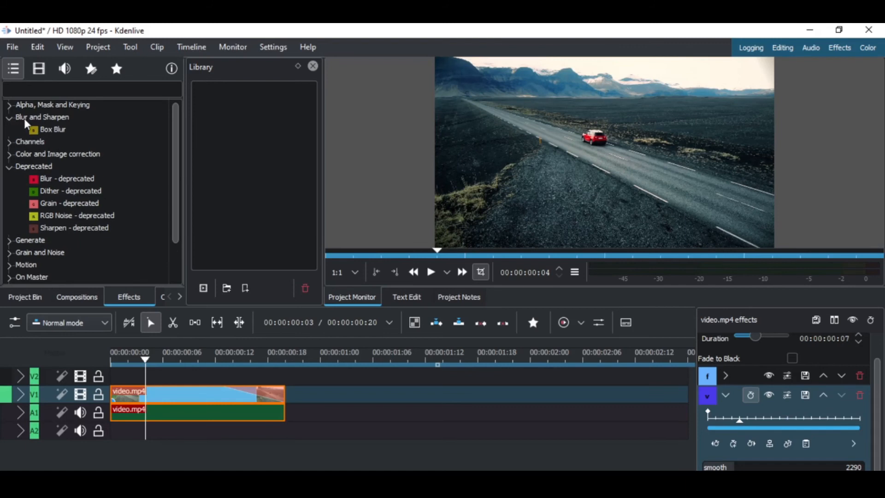
click(7, 117)
drag(59, 165, 207, 391)
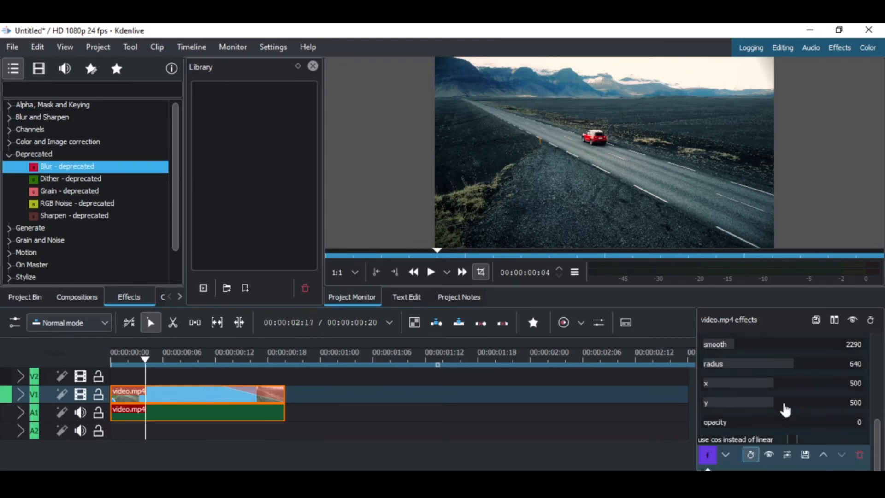
Increase the blur amount on video.mp4, then add a blur keyframe at 00:00:00:10 with the amount lowered to its minimum.
scroll(785, 392, down, 5)
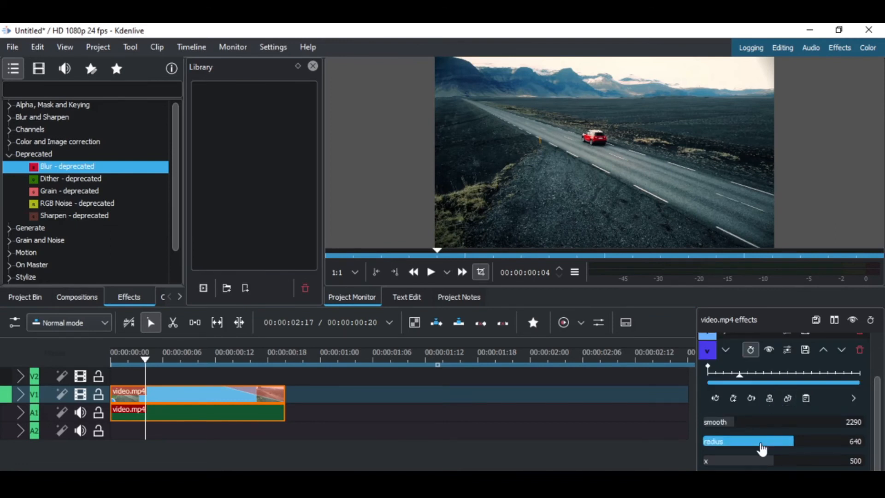
scroll(728, 357, up, 5)
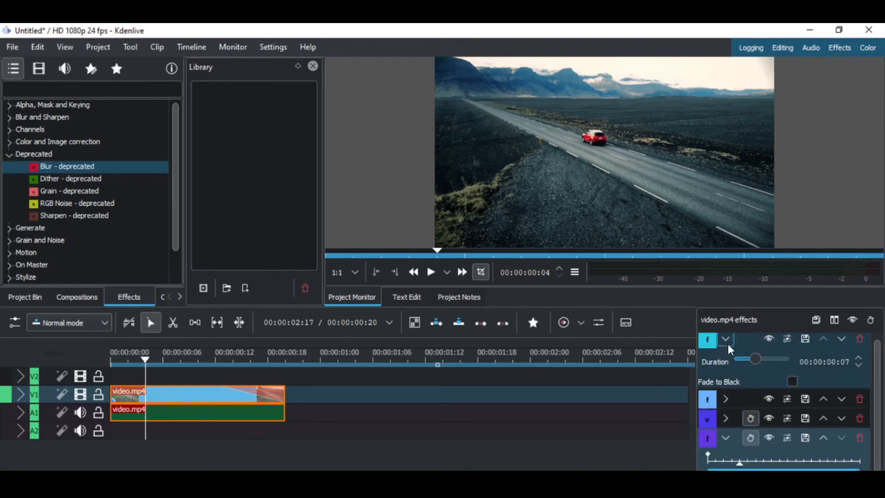
click(726, 340)
click(758, 424)
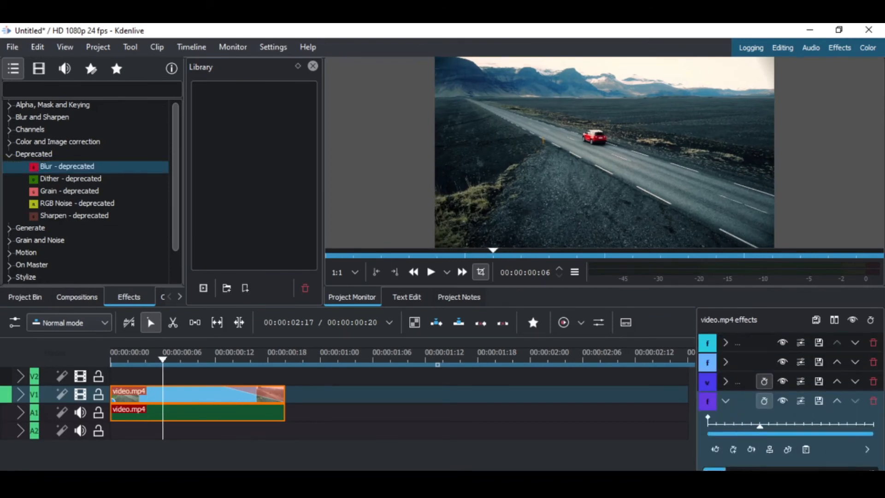
drag(747, 469, 823, 469)
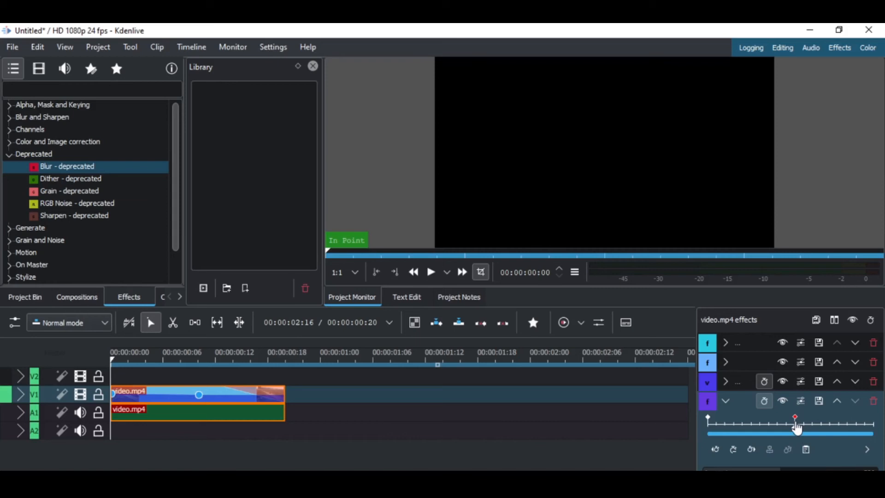
click(797, 429)
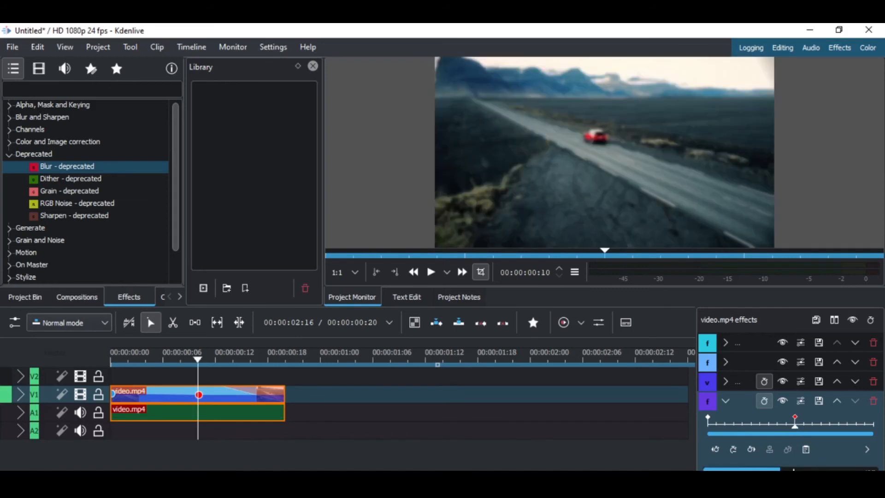
drag(770, 470, 703, 469)
Play video.mp4 from near its start and return to 00:00:00:03 to check the animated blur.
drag(738, 429, 693, 428)
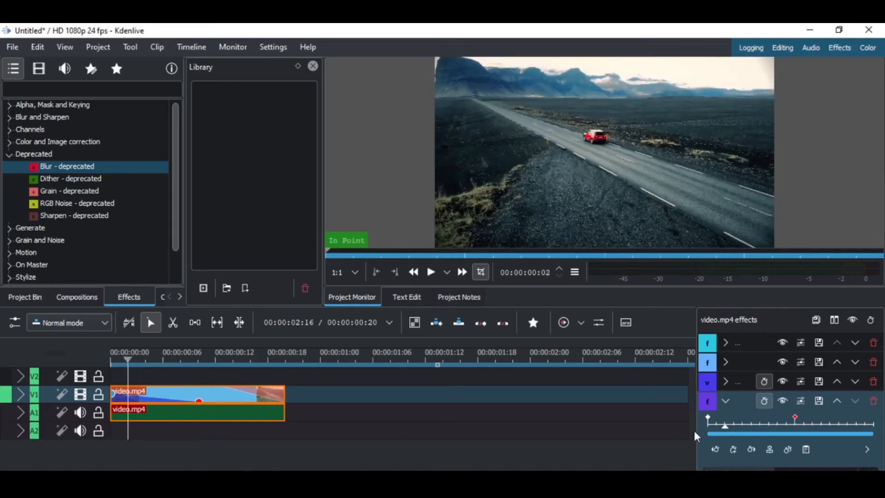
key(space)
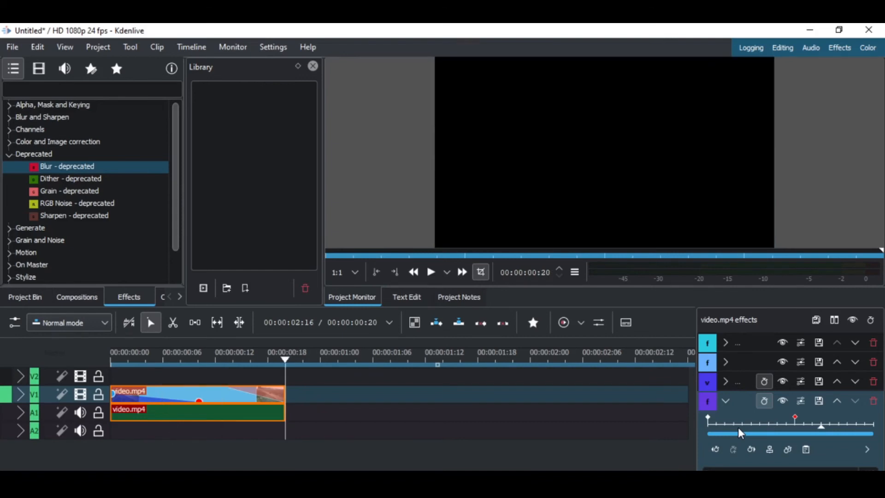
click(738, 427)
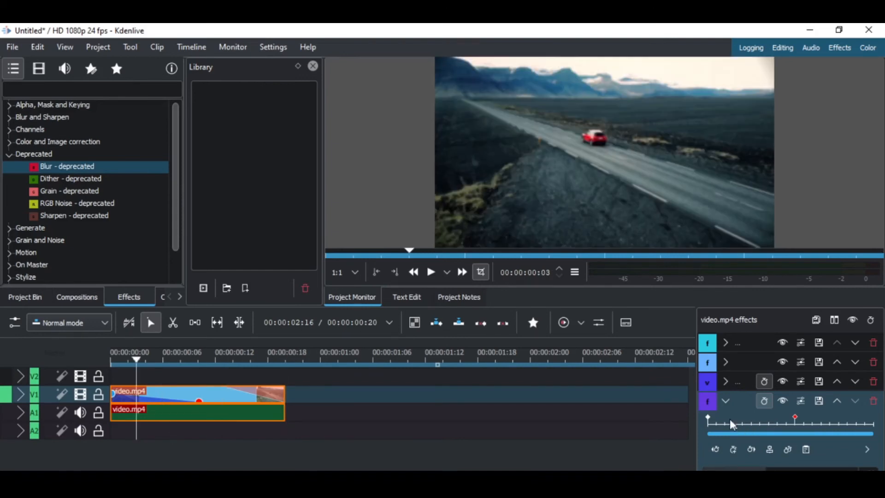
Look at the keyframe interpolation option for the first blur keyframe and collapse the Blur effect's settings.
click(709, 422)
click(866, 449)
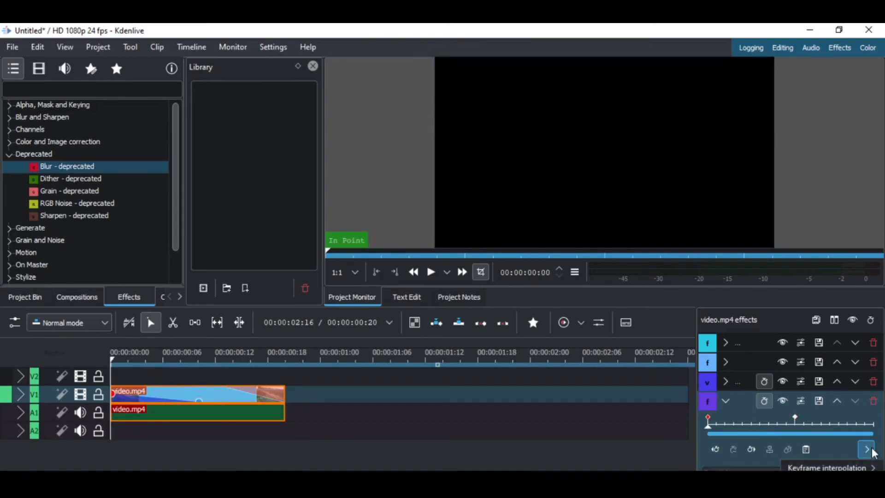
mouse_move(839, 468)
click(827, 450)
drag(779, 424, 679, 421)
click(725, 401)
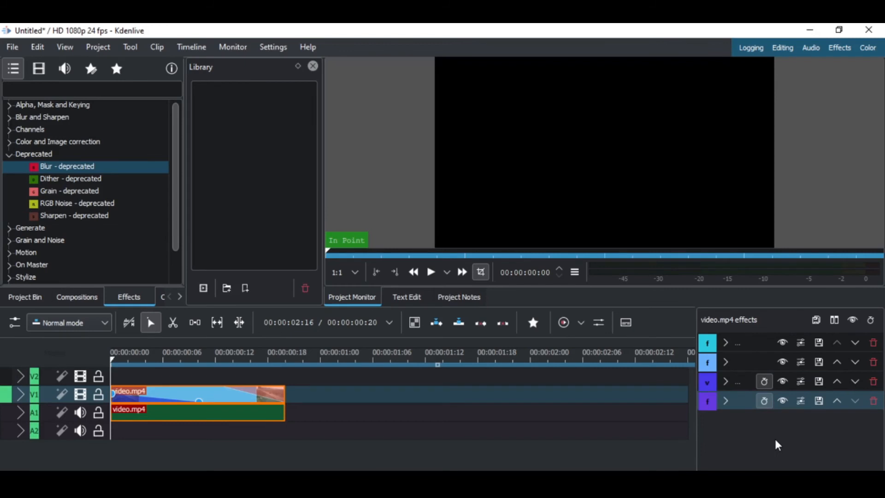
At 00:00:00:07, toggle the blur, fade in and fade out effects of video.mp4 off and on individually.
click(172, 359)
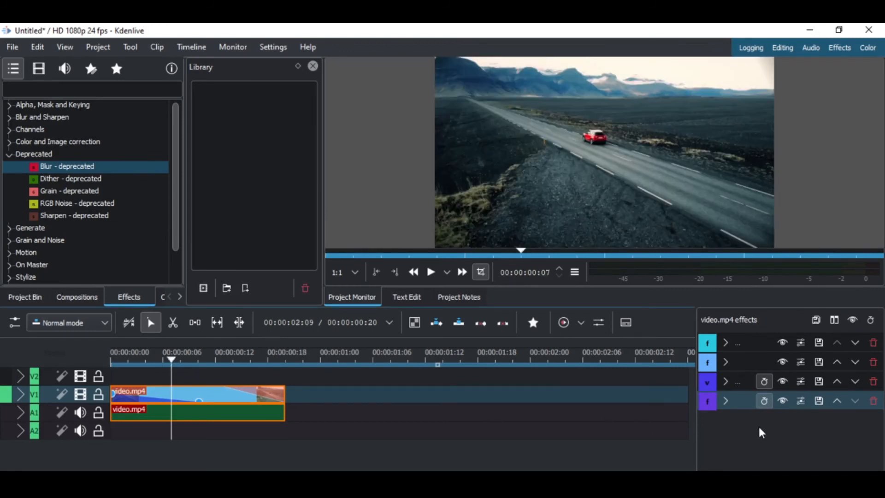
click(782, 401)
click(782, 401)
click(782, 362)
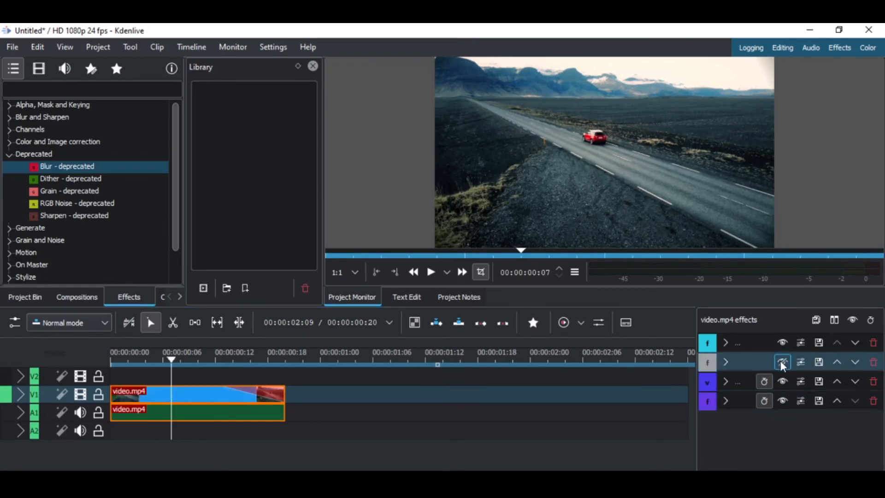
click(782, 342)
click(782, 342)
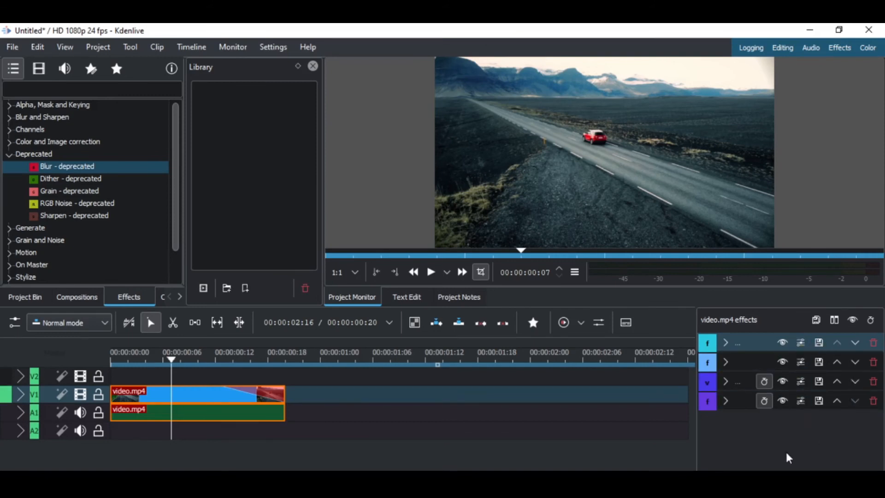
Examine the effects in the Color and Image correction category.
click(7, 154)
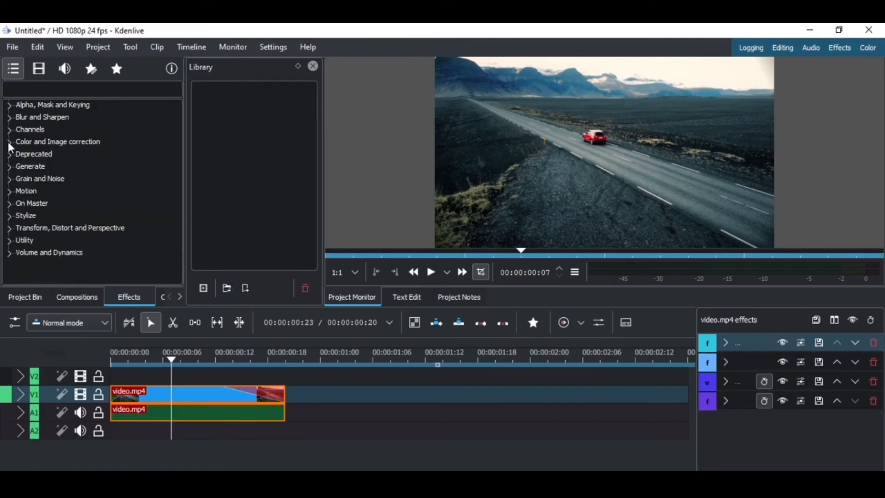
click(7, 142)
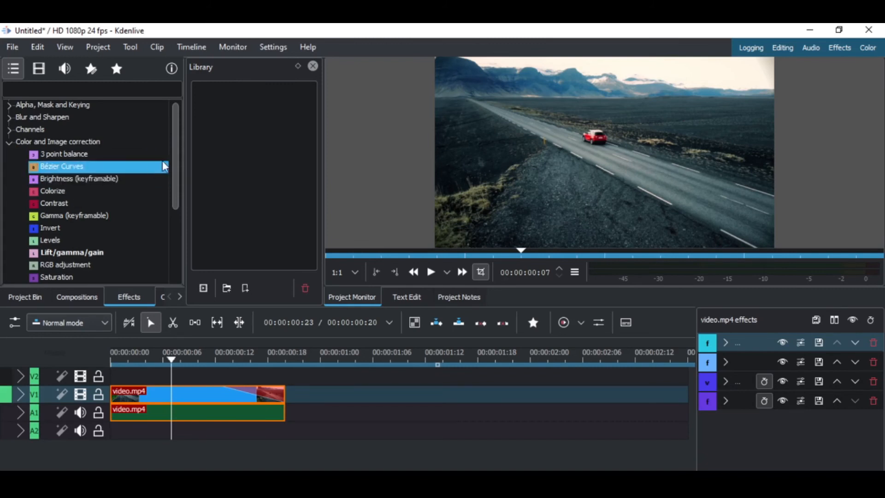
mouse_move(176, 154)
mouse_down()
mouse_move(176, 177)
mouse_move(175, 169)
mouse_up()
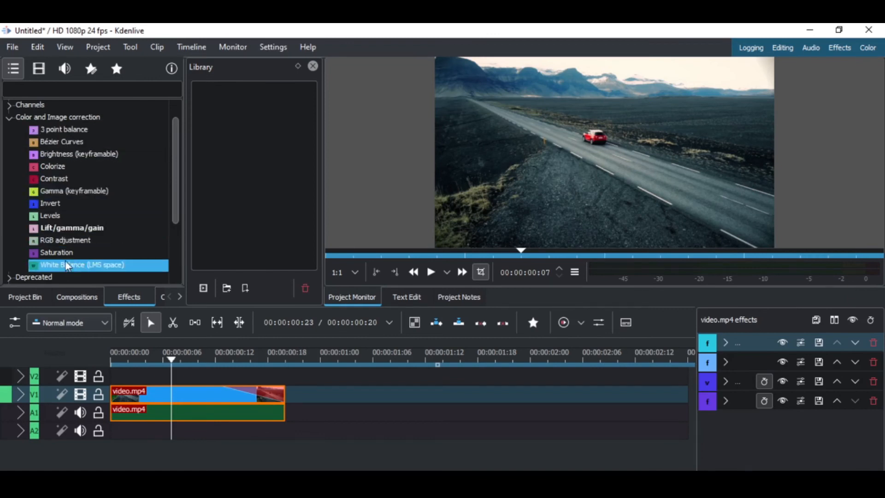
scroll(82, 251, up, 1)
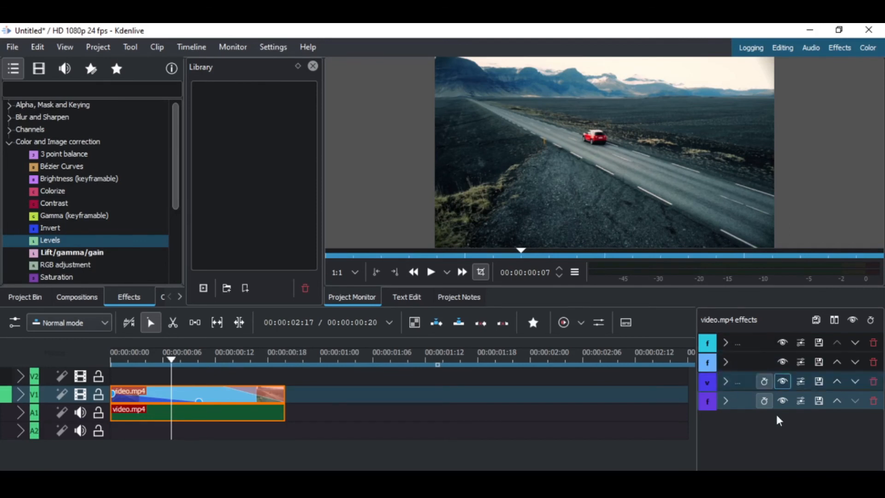
Disable all effects on video.mp4 at once, enable them again, and collapse the Color and Image correction category.
click(852, 320)
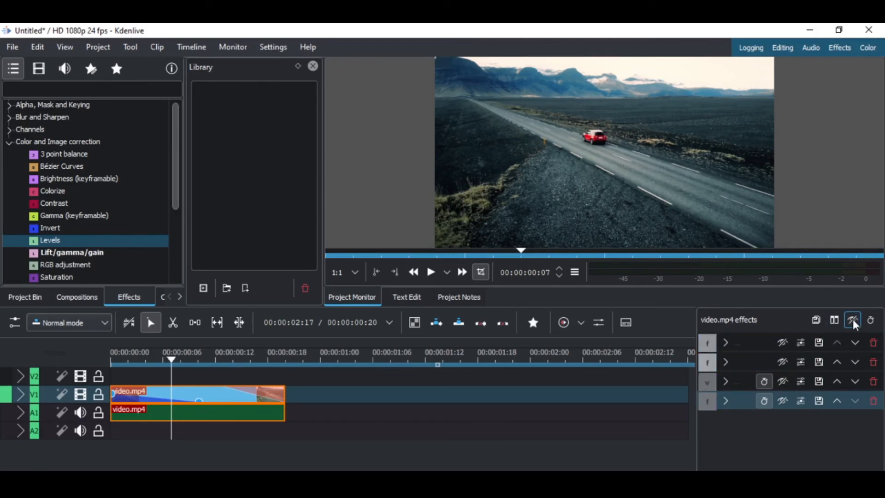
click(853, 319)
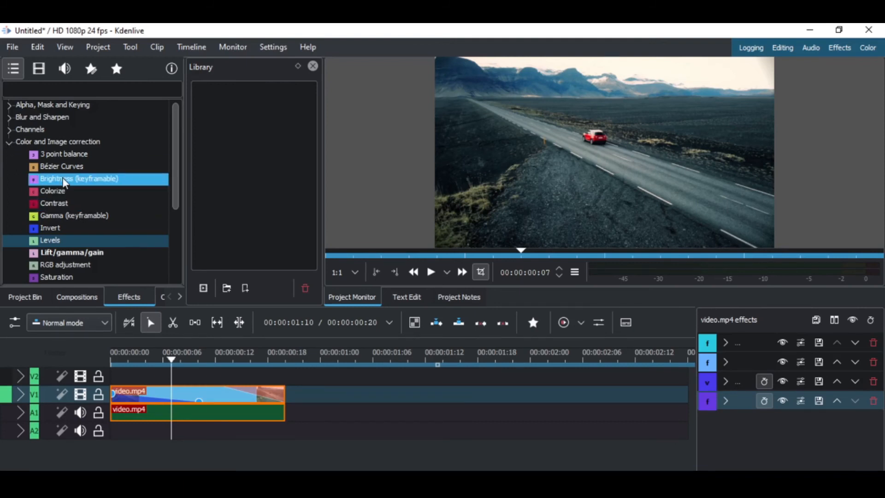
click(9, 142)
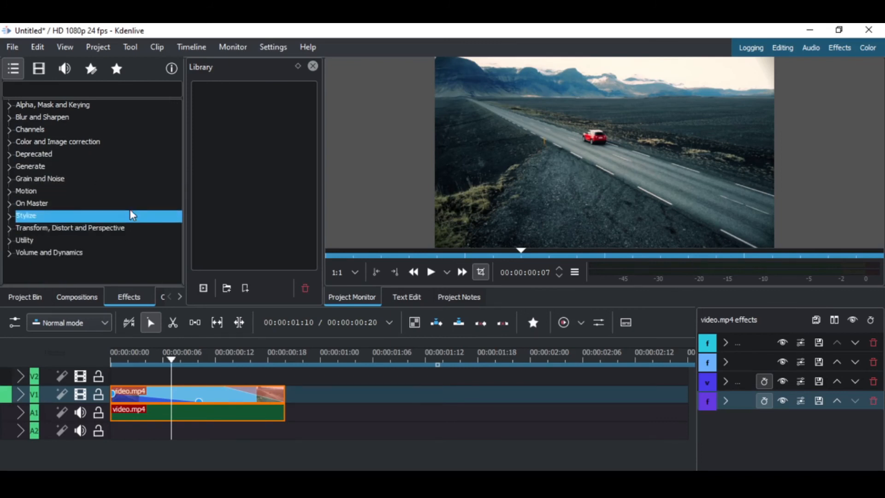
Review the project settings, including the proxy options, and return to the Project Bin.
click(99, 47)
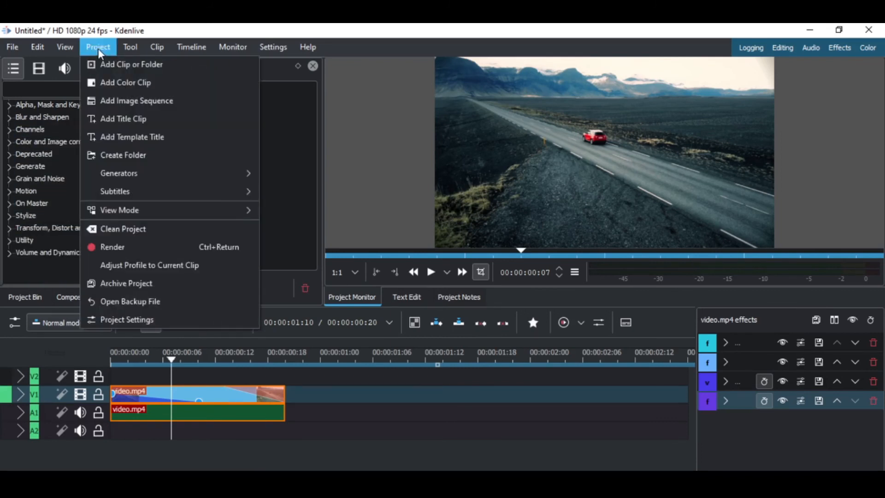
click(128, 319)
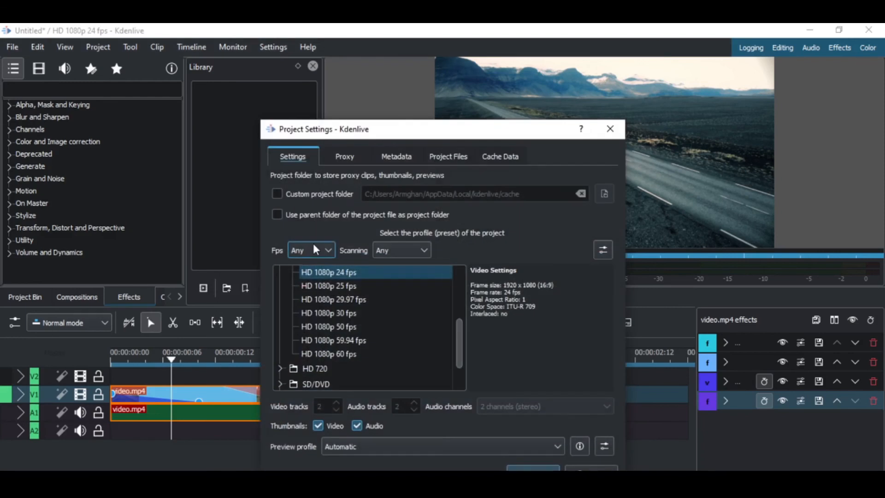
click(339, 162)
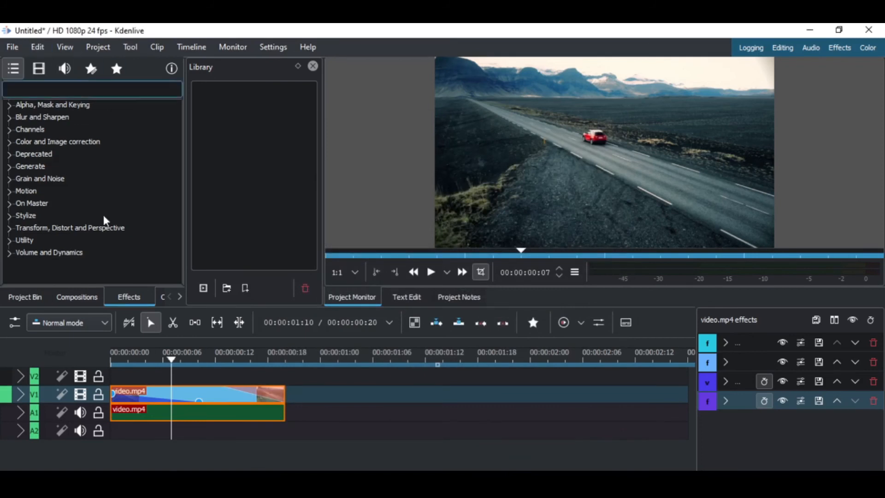
click(38, 296)
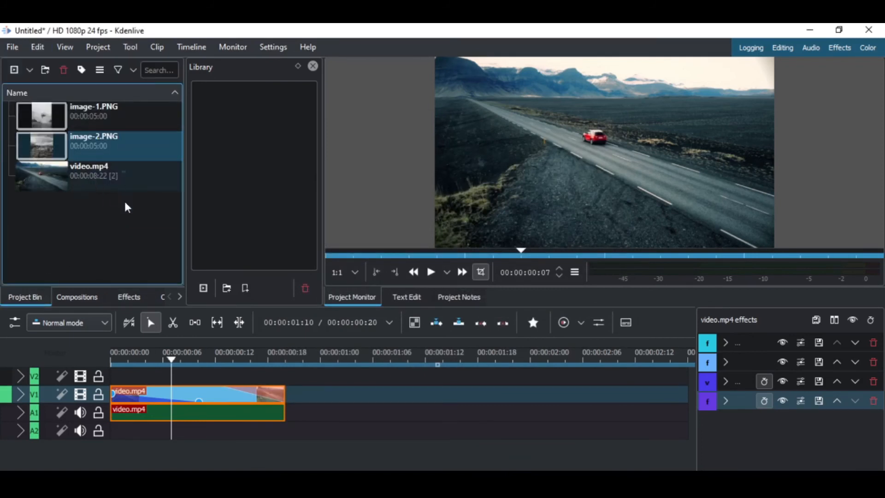
Turn on the proxy clip for video.mp4 in the Project Bin.
click(89, 175)
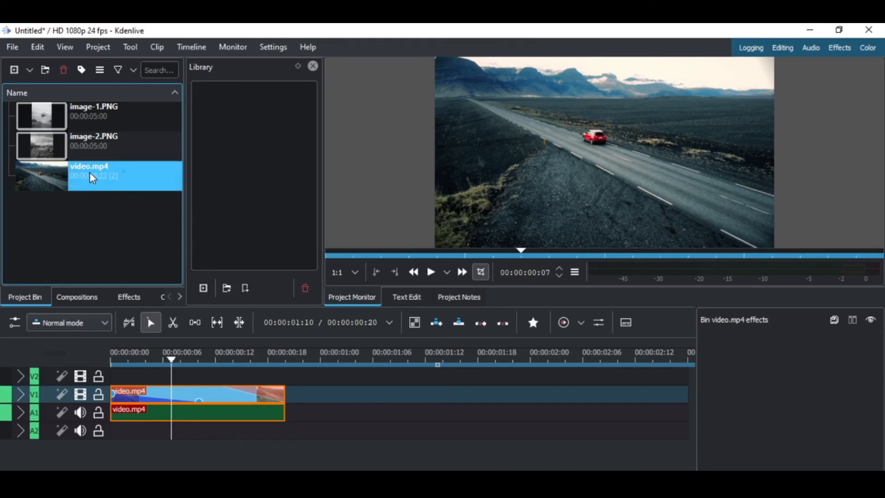
right_click(90, 174)
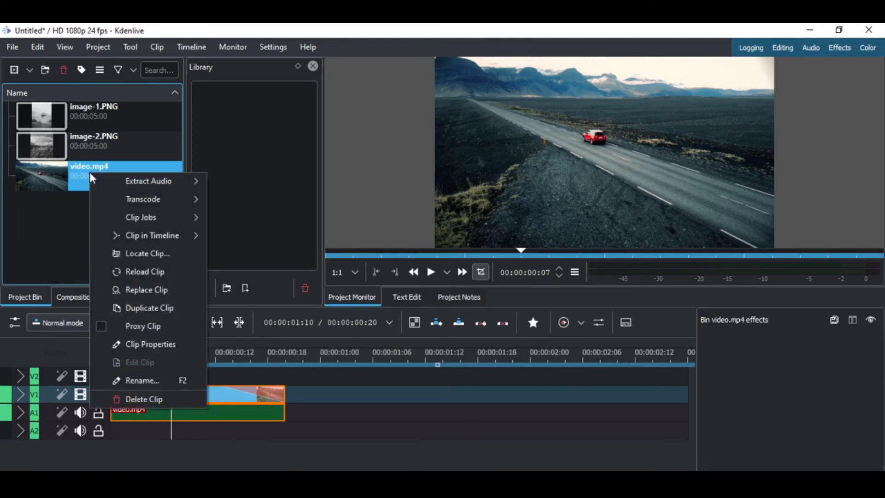
click(142, 327)
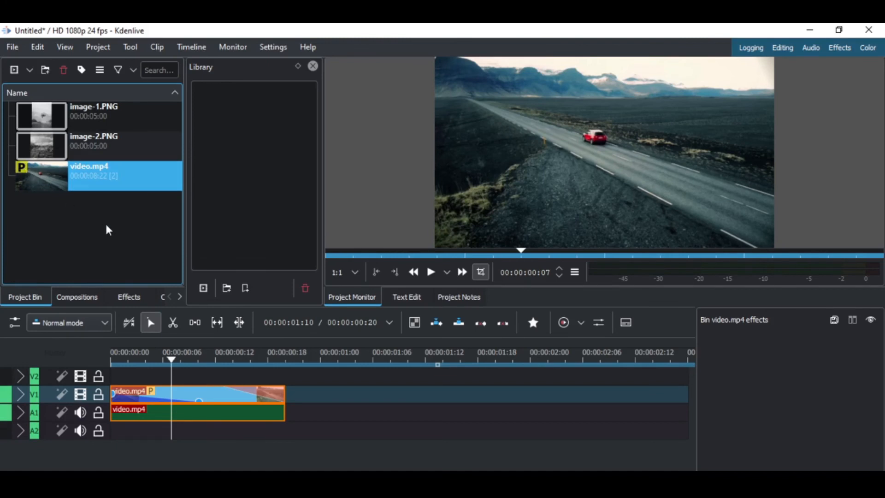
Play video.mp4 from the start of the timeline and scrub through it to check proxy playback.
drag(169, 358, 111, 360)
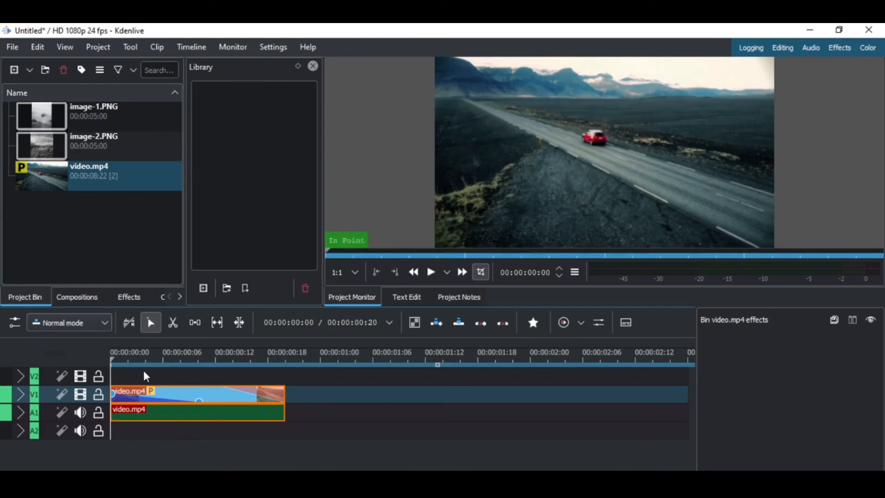
key(space)
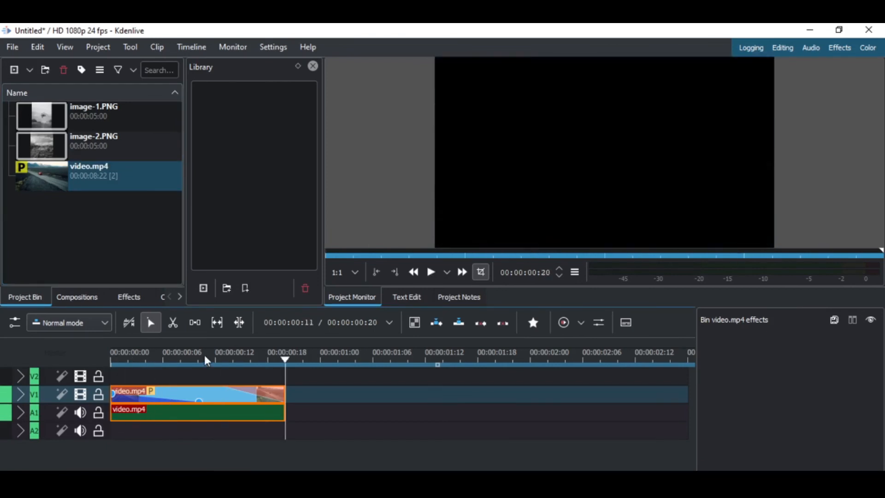
click(198, 358)
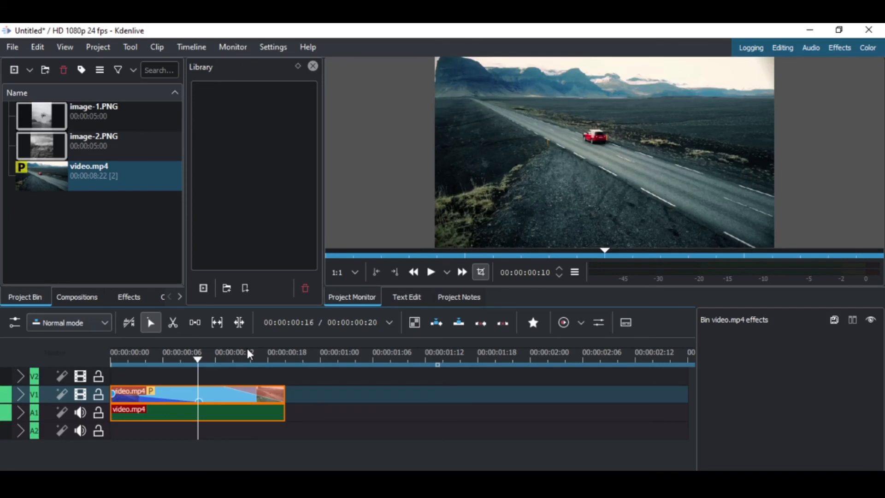
click(238, 354)
click(186, 354)
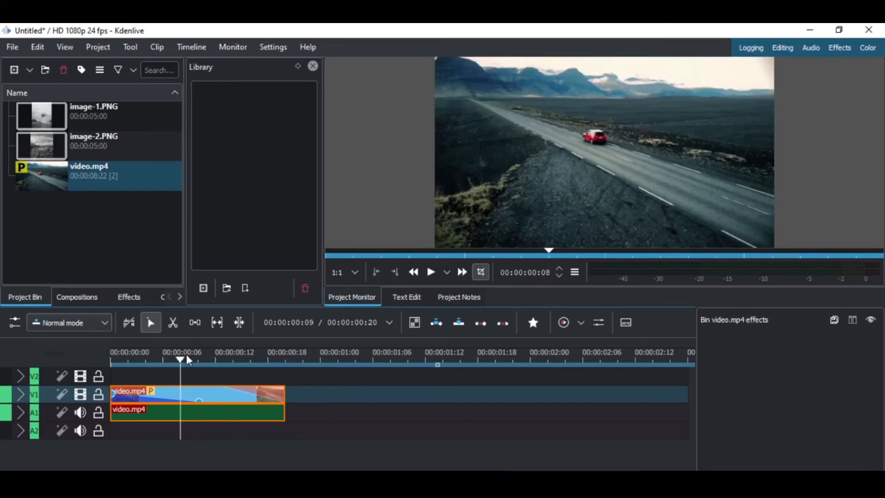
drag(186, 354, 109, 355)
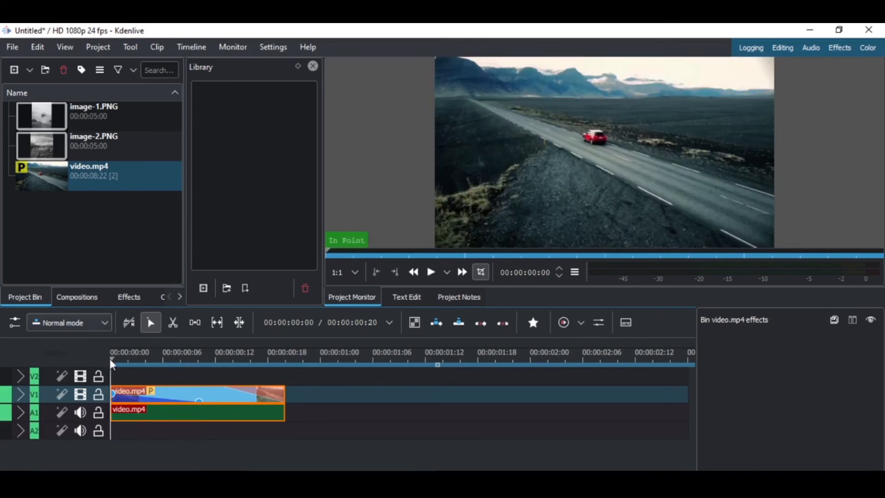
click(209, 358)
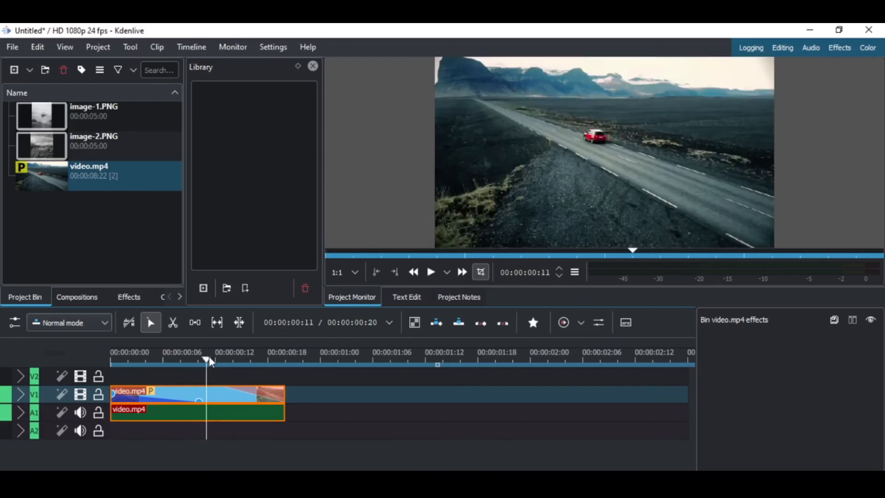
click(282, 354)
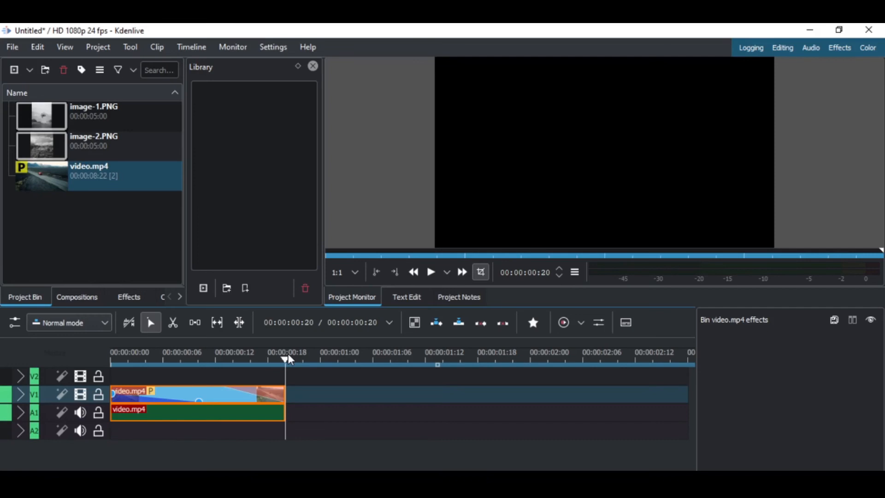
drag(287, 357, 246, 366)
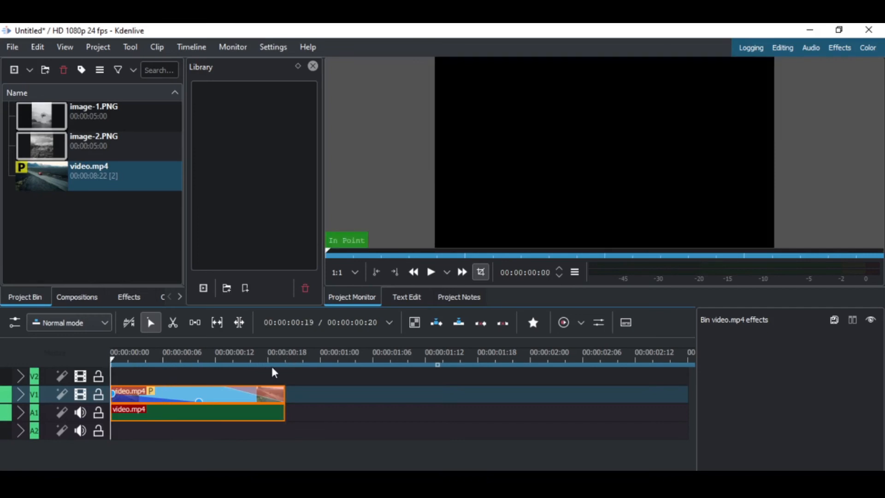
Shorten the timeline zone so it covers only the clip, ending at 00:00:00:20.
scroll(458, 379, down, 3)
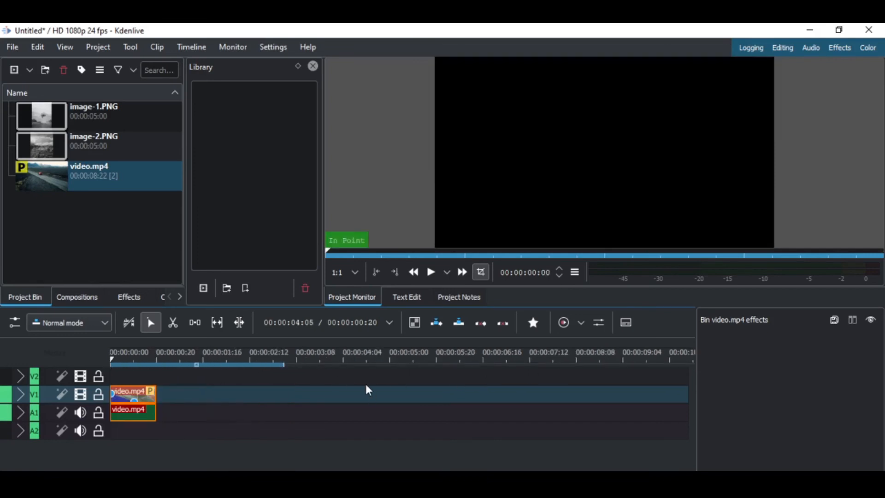
click(279, 364)
drag(273, 366, 99, 360)
scroll(187, 388, up, 3)
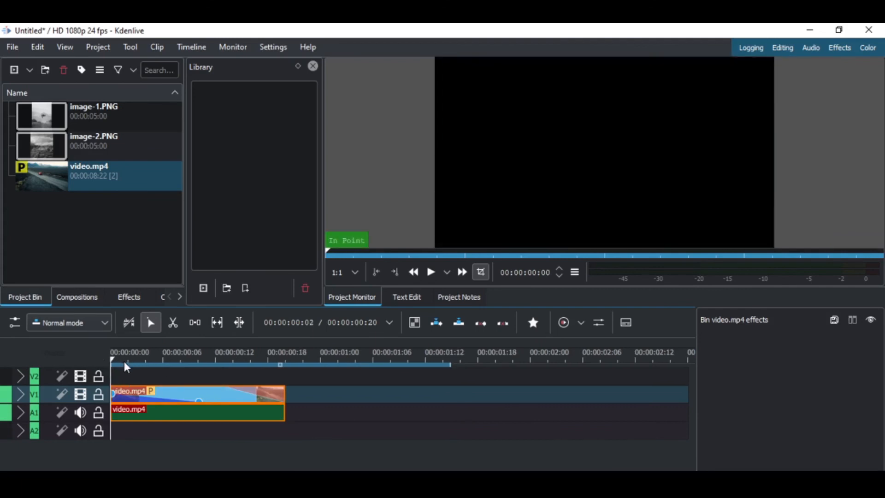
click(286, 356)
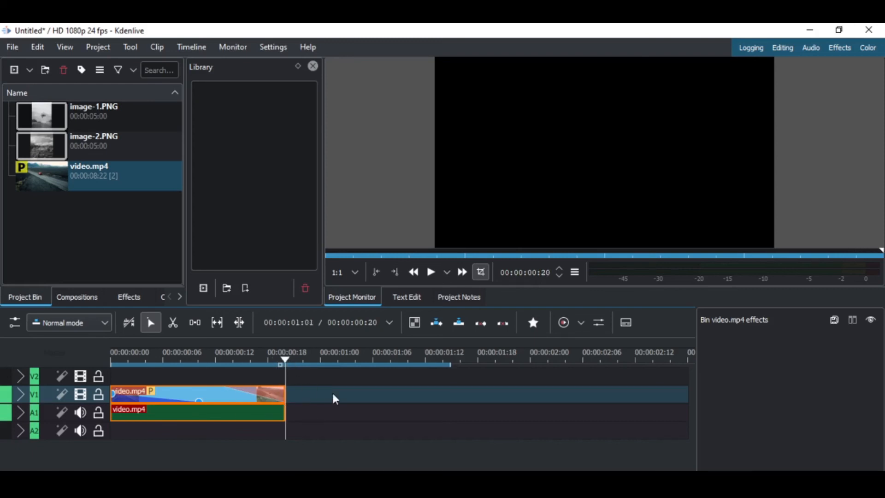
key(o)
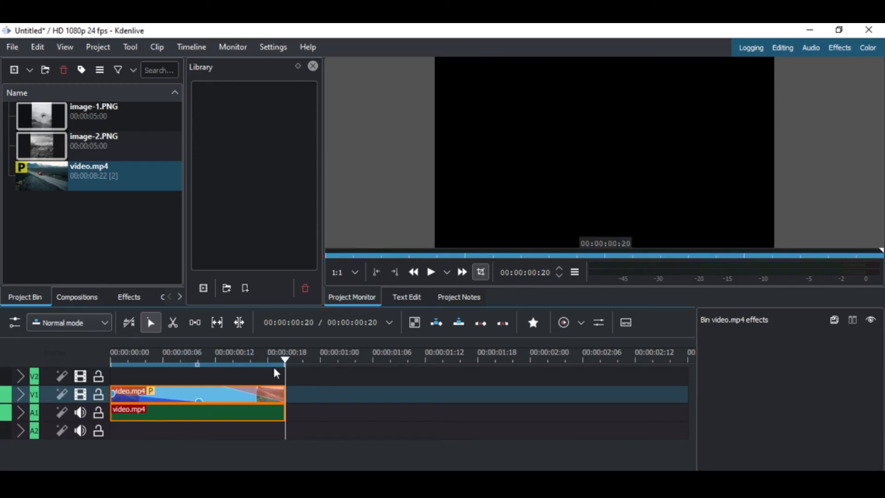
Run a preview render of the timeline section containing video.mp4.
key(Home)
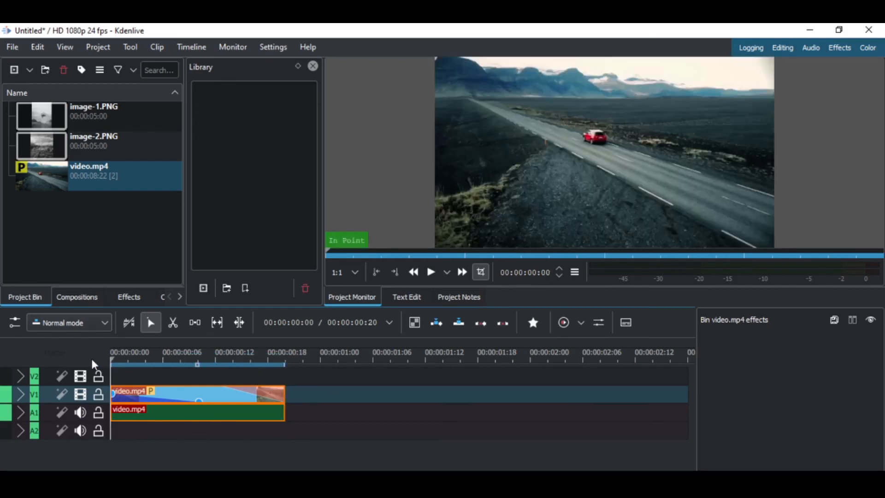
click(192, 358)
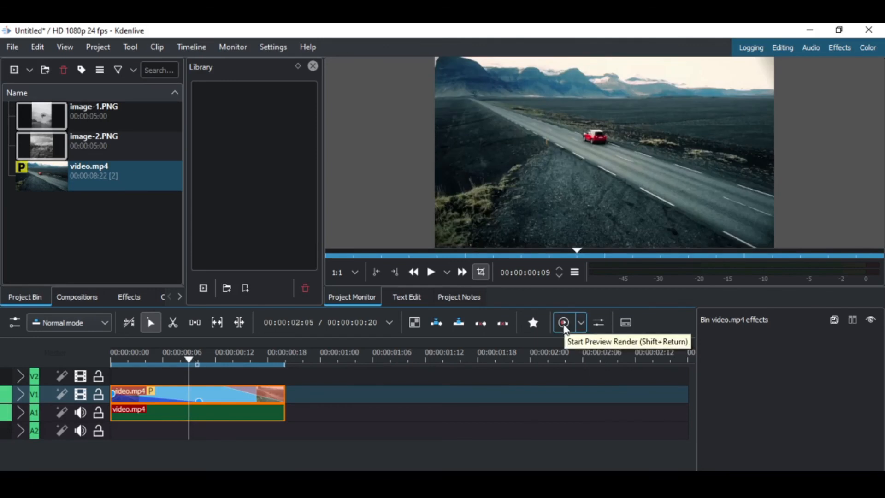
click(564, 323)
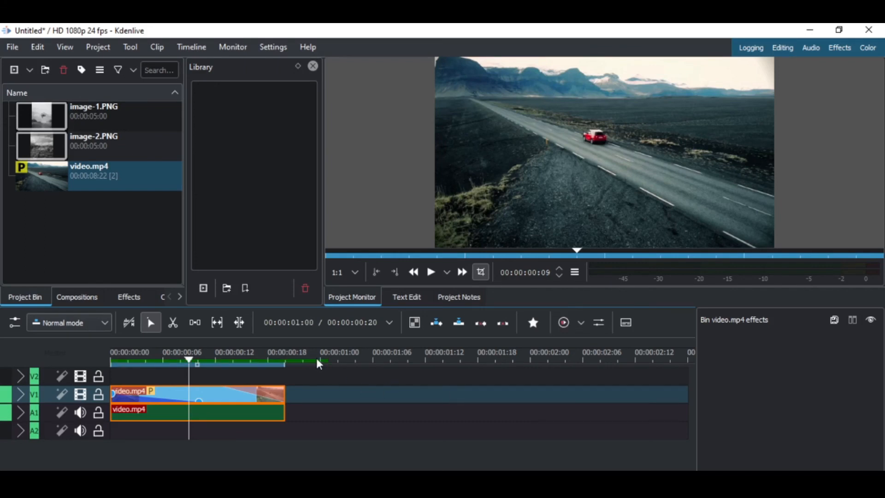
Play the preview-rendered section from the start and scrub through it to check its playback.
key(Home)
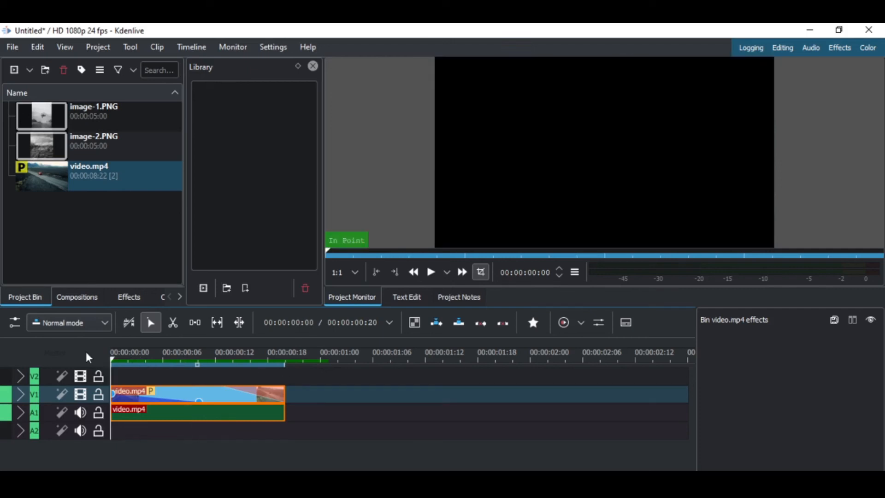
key(space)
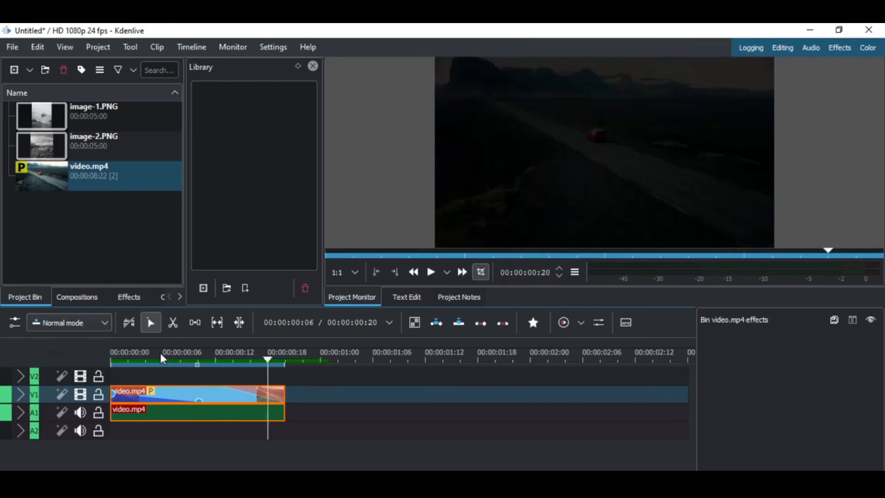
drag(161, 354, 92, 361)
key(space)
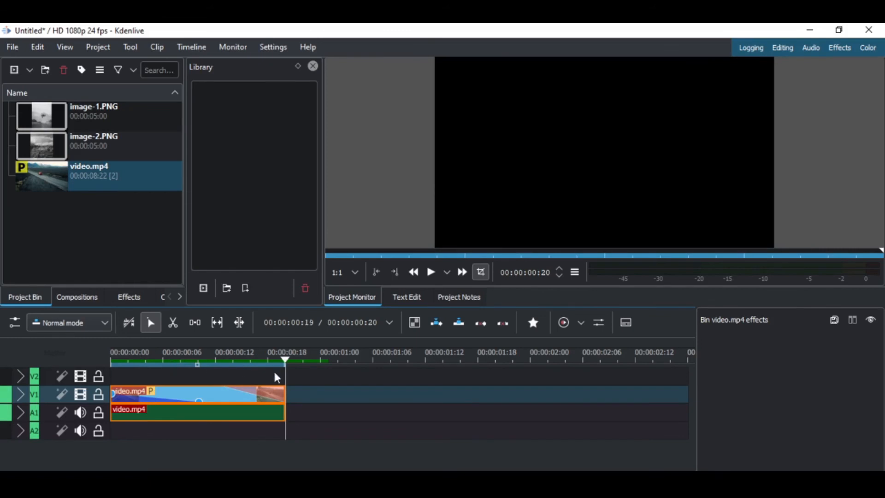
click(312, 353)
drag(293, 354, 95, 351)
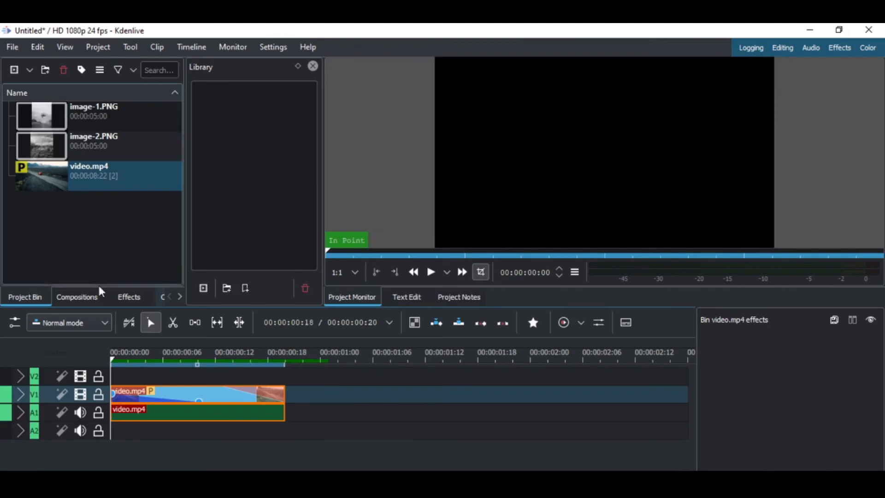
click(190, 356)
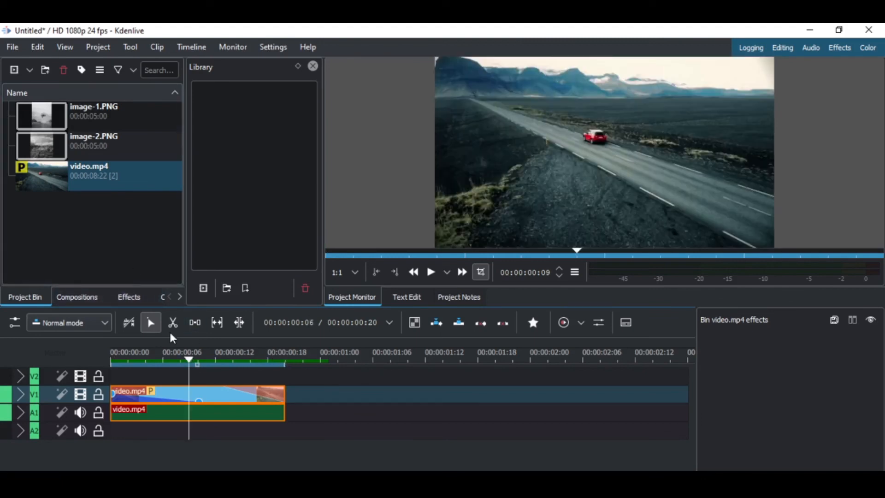
Select MP4-H264/AAC as the output format in the project's render settings and close them without rendering.
click(12, 47)
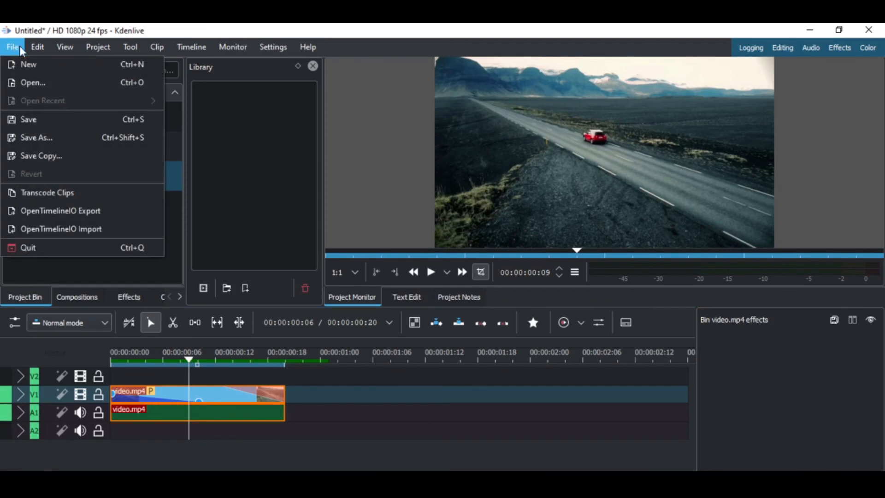
click(33, 46)
click(94, 46)
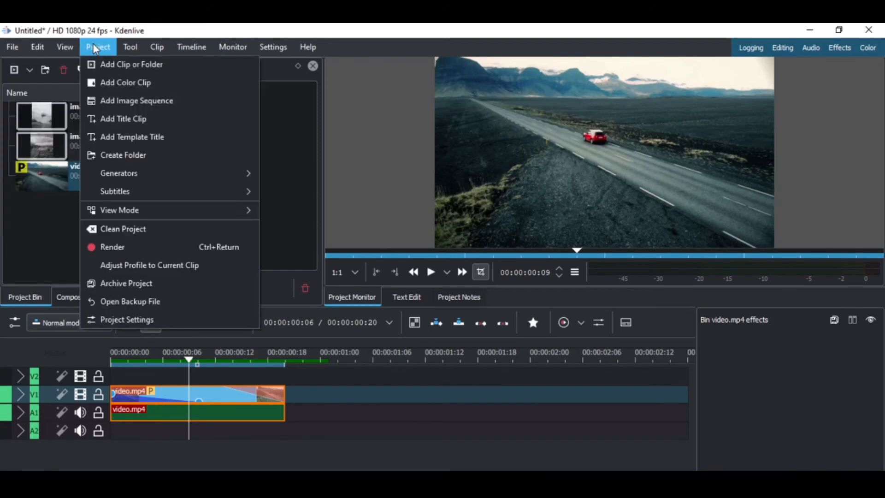
click(132, 247)
click(353, 300)
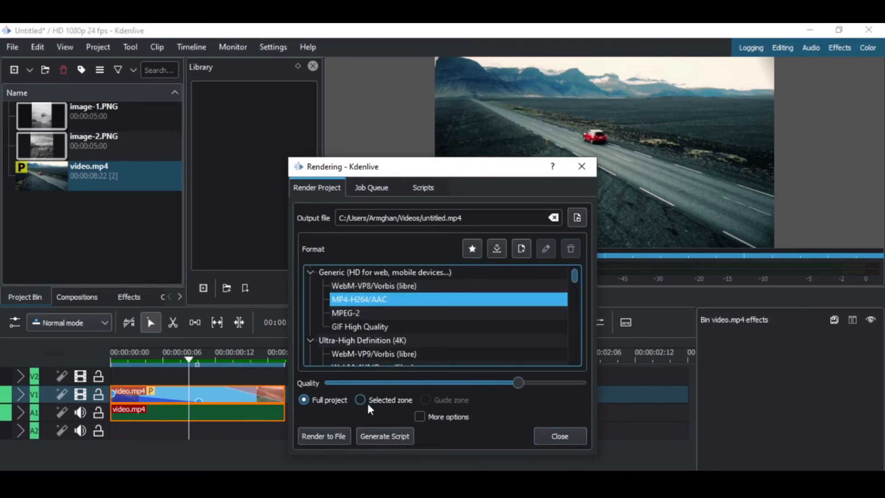
click(544, 436)
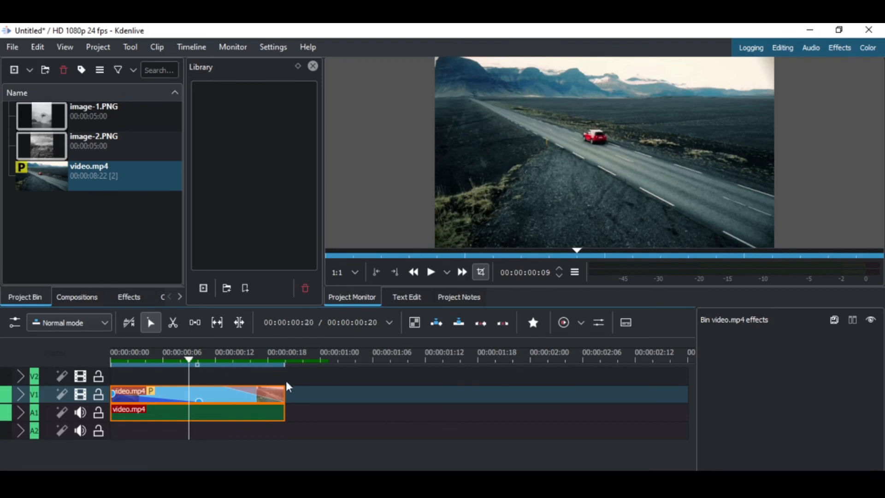
click(97, 47)
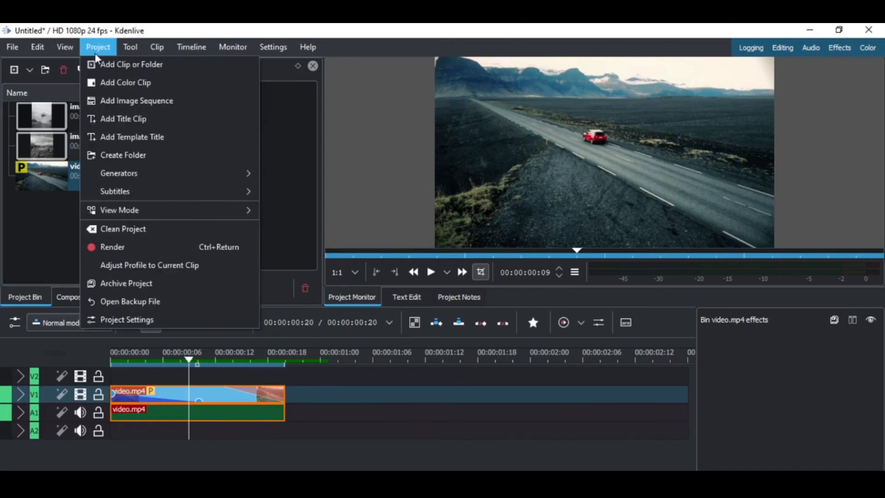
click(98, 31)
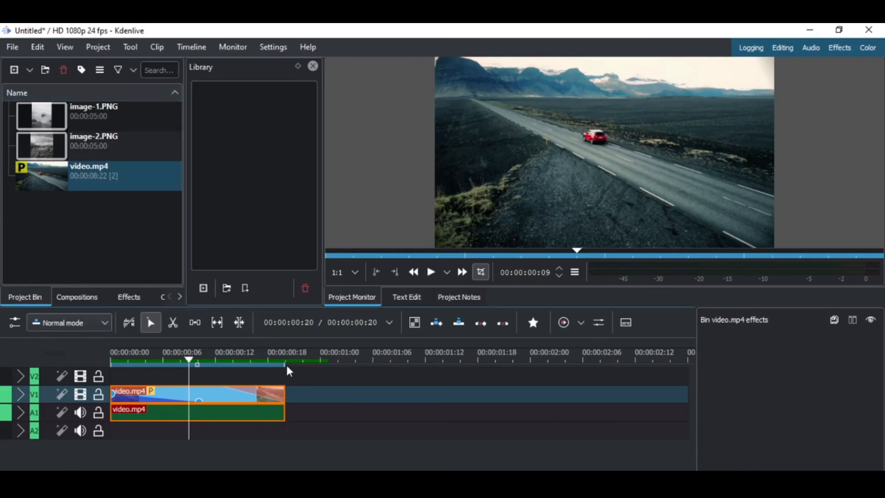
Start rendering only the selected zone to the file untitled.mp4.
click(97, 47)
click(135, 253)
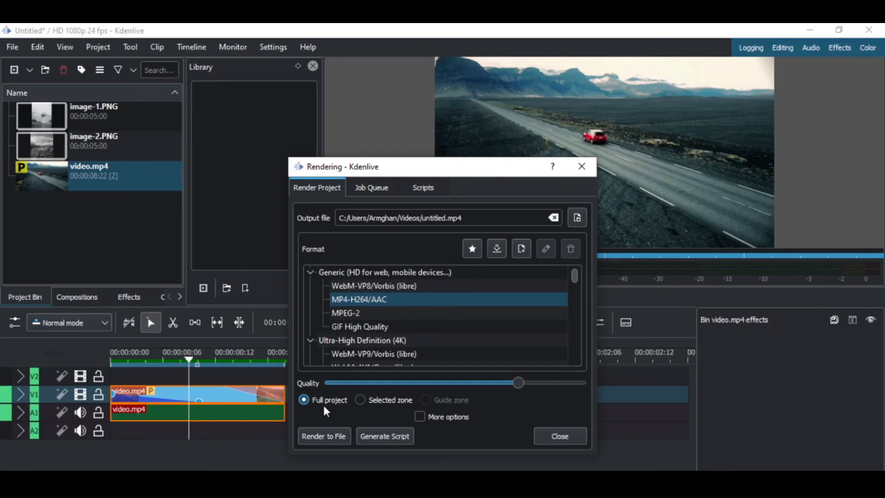
click(362, 399)
click(327, 440)
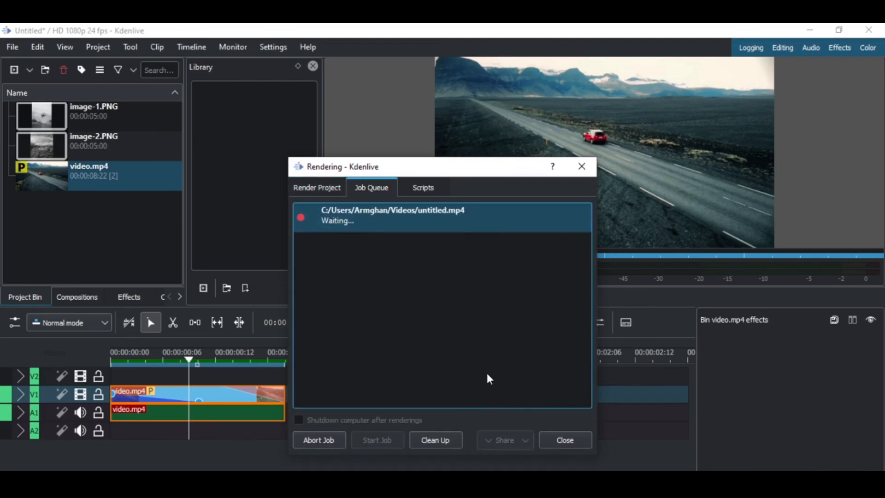
Abort and remove the untitled.mp4 render job, clear the error log, and close the rendering window.
click(333, 440)
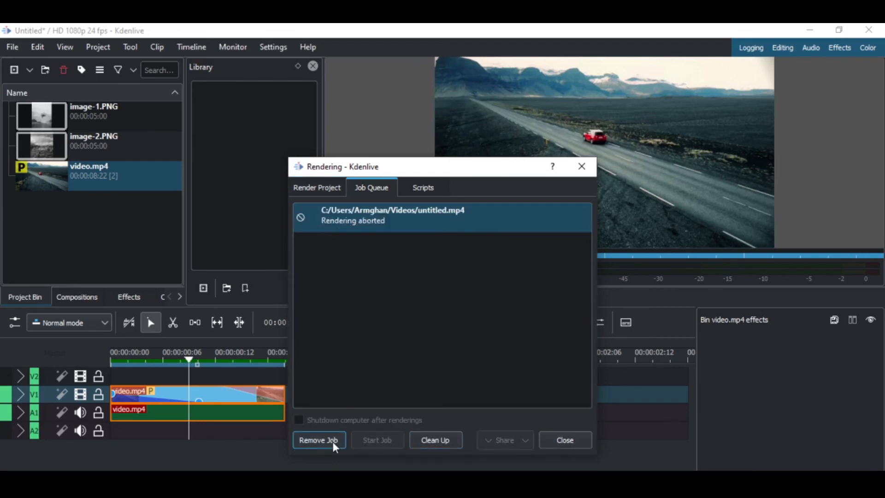
click(315, 452)
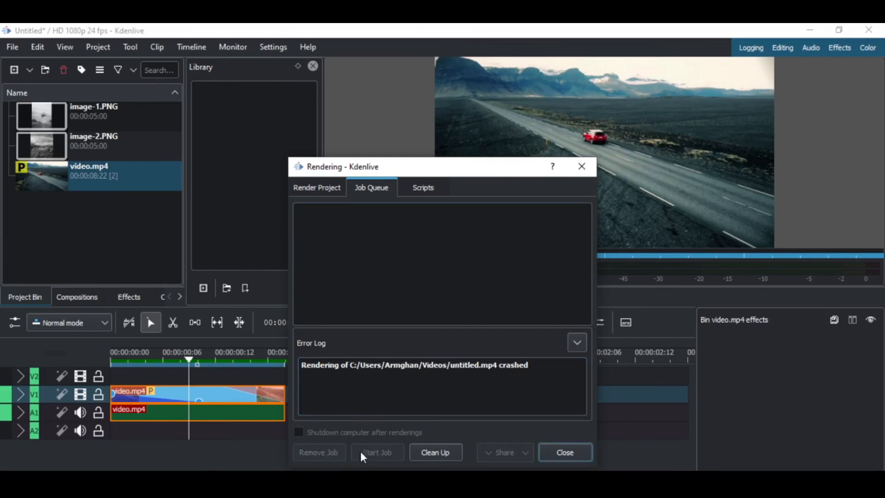
click(429, 451)
click(562, 366)
click(579, 344)
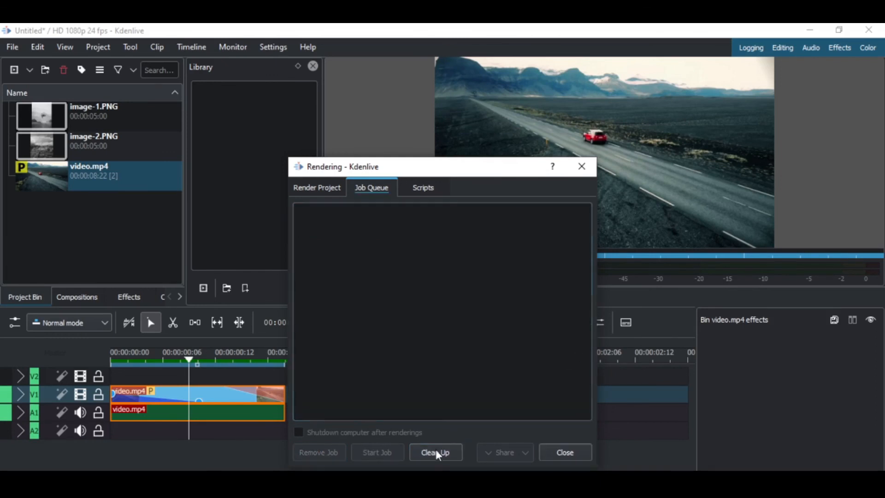
click(563, 450)
Deselect the timeline clip, move the playhead back within it, and switch to the kdenlive folder in File Explorer.
click(328, 403)
drag(289, 365, 228, 355)
key(alt+Tab)
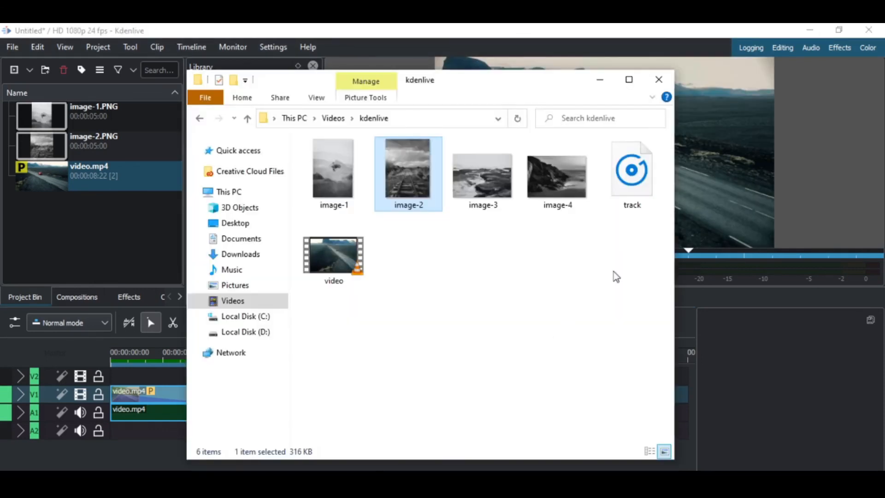
Import track.mp3 from the kdenlive folder into the project and place it at the start of audio track A2.
drag(636, 183, 112, 246)
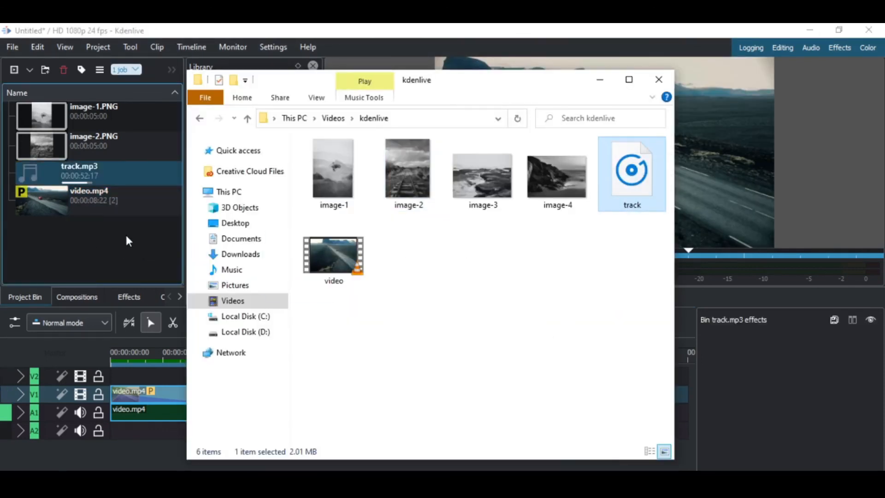
drag(78, 177, 111, 431)
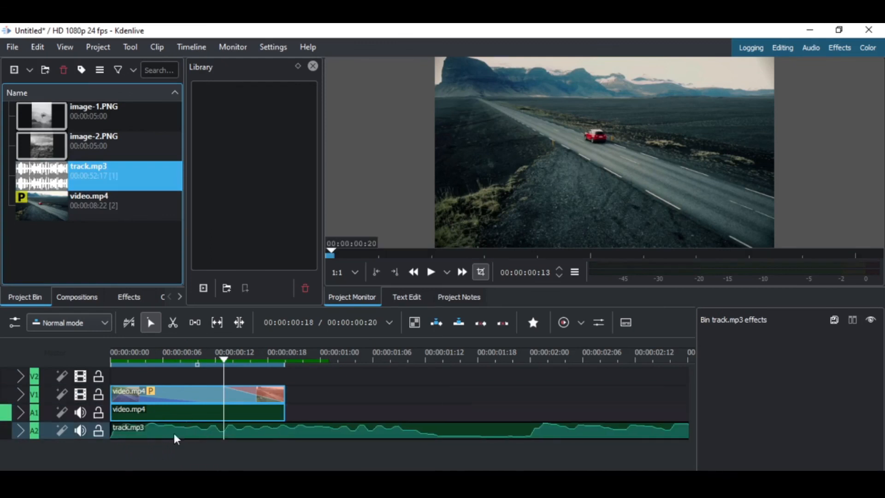
Apply the Volume (keyframable) effect to the track.mp3 clip on A2.
click(269, 427)
click(120, 296)
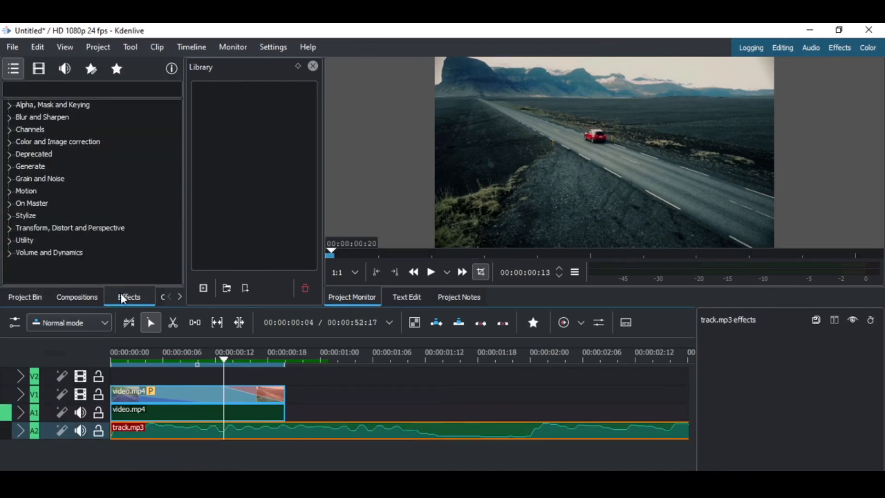
click(10, 253)
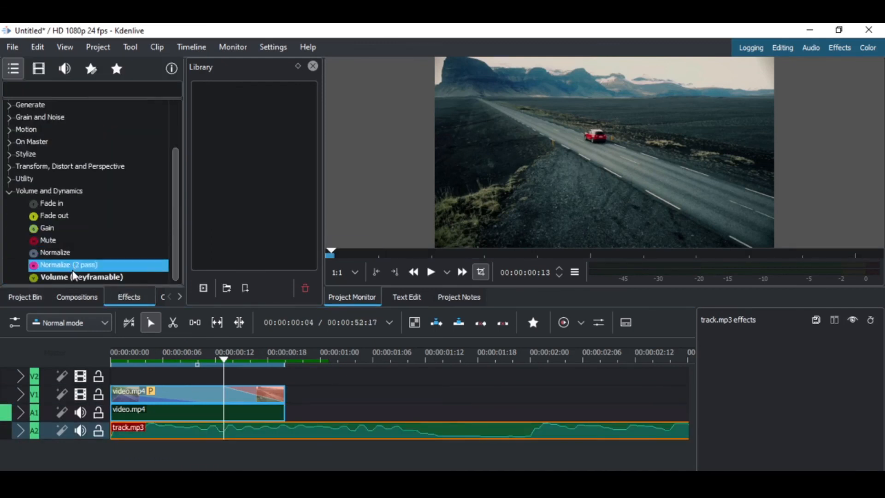
click(74, 265)
drag(76, 277, 326, 437)
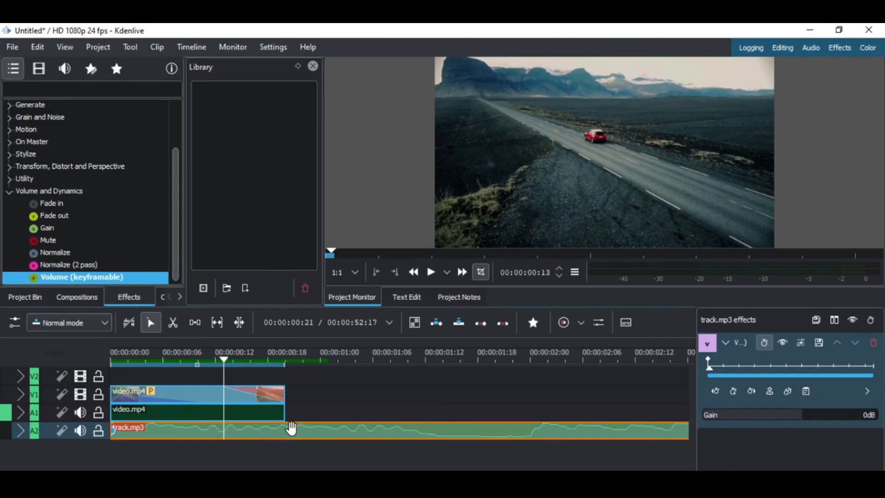
Play the opening of the music track from the timeline start and return the playhead to the start.
click(703, 375)
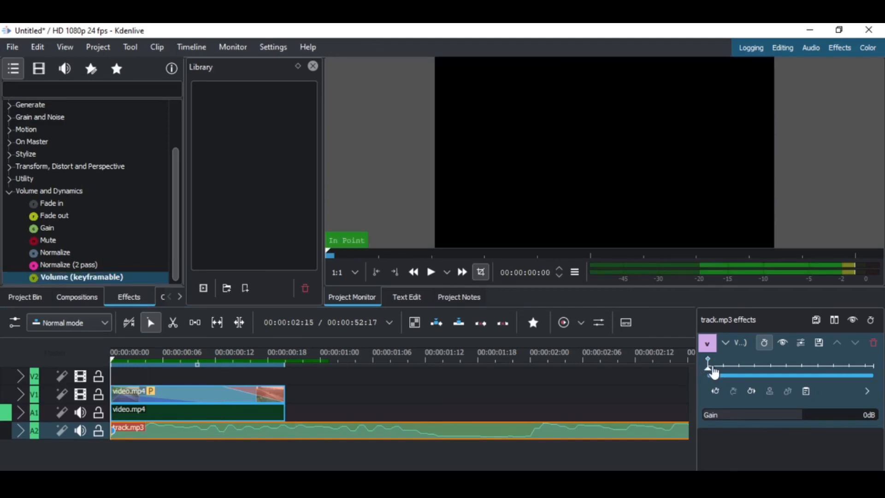
key(space)
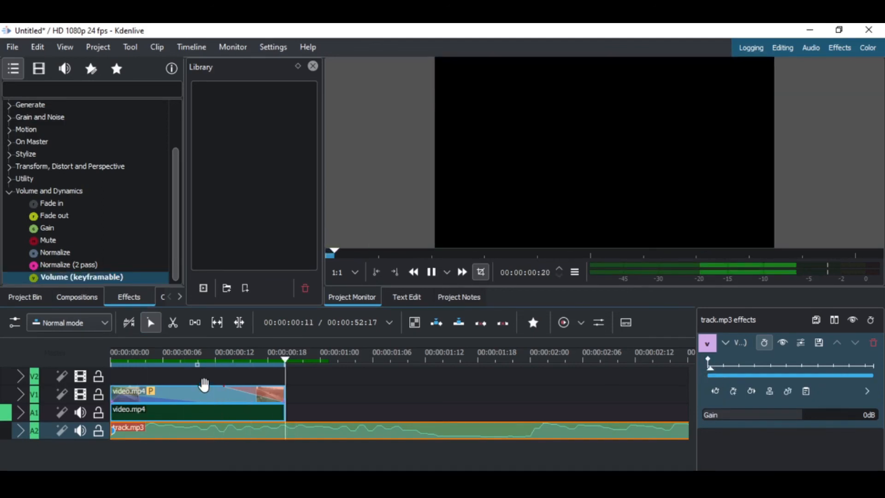
key(space)
drag(217, 364, 87, 363)
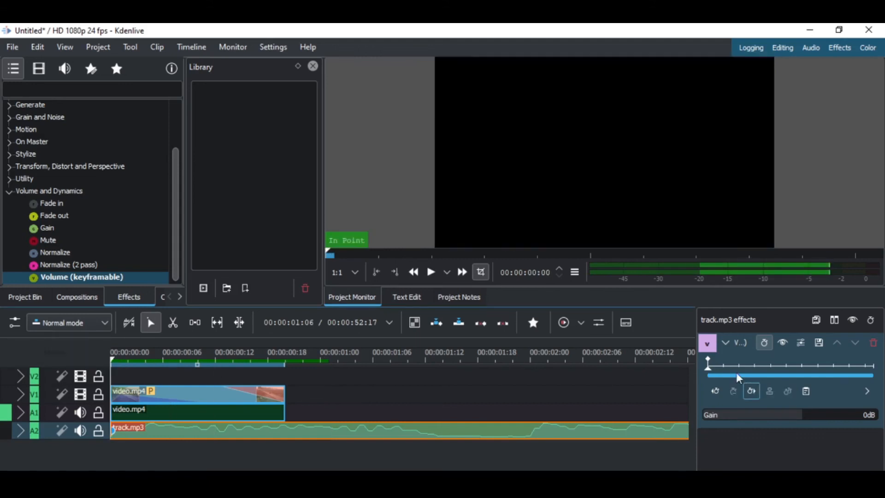
Add a second volume keyframe to track.mp3 at about 00:00:05:13 and return to the first keyframe.
drag(728, 367, 693, 371)
click(708, 359)
drag(718, 377, 726, 368)
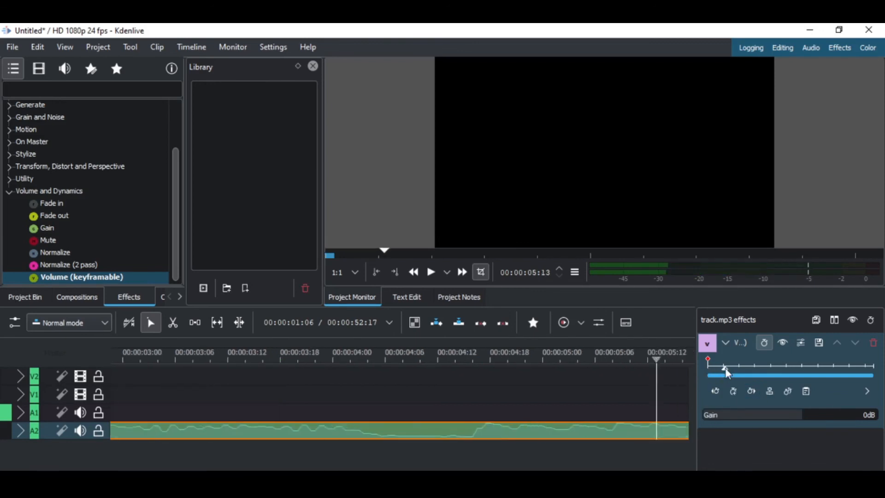
click(733, 391)
click(708, 360)
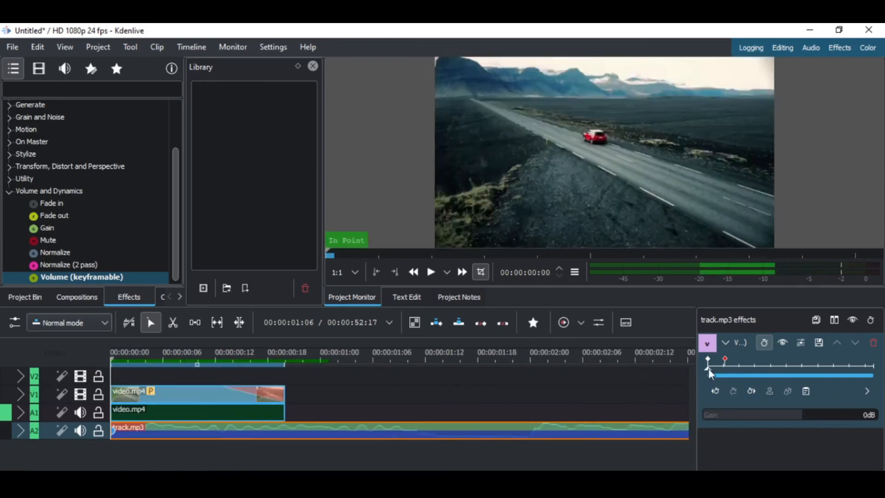
Set the gain of the first volume keyframe to -50 dB and play back the beginning of the track.
drag(800, 420, 661, 420)
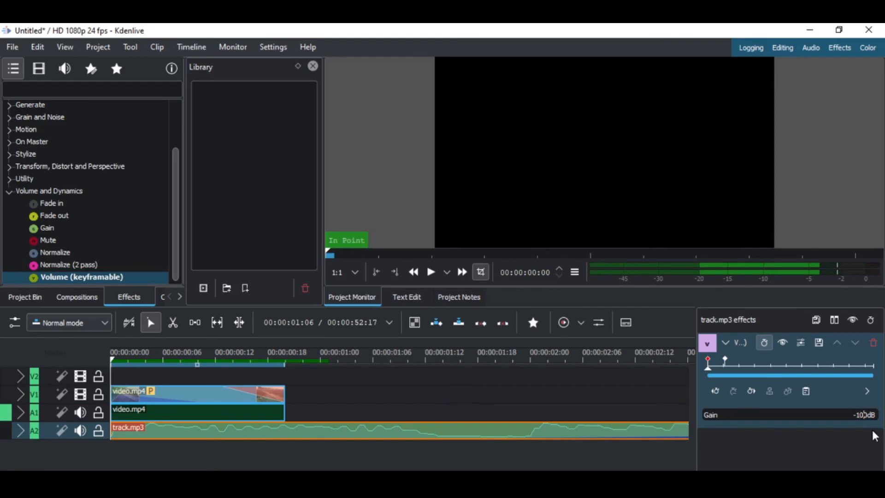
key(BackSpace)
key(BackSpace)
text(5)
key(Return)
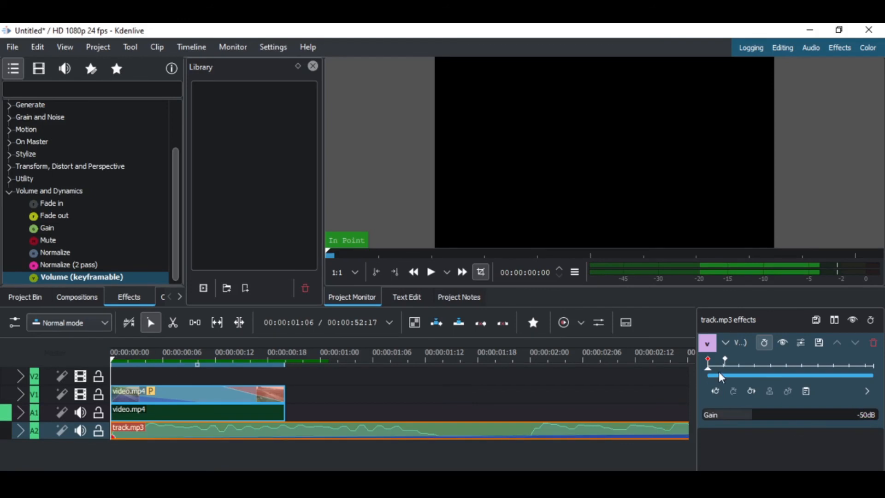
key(space)
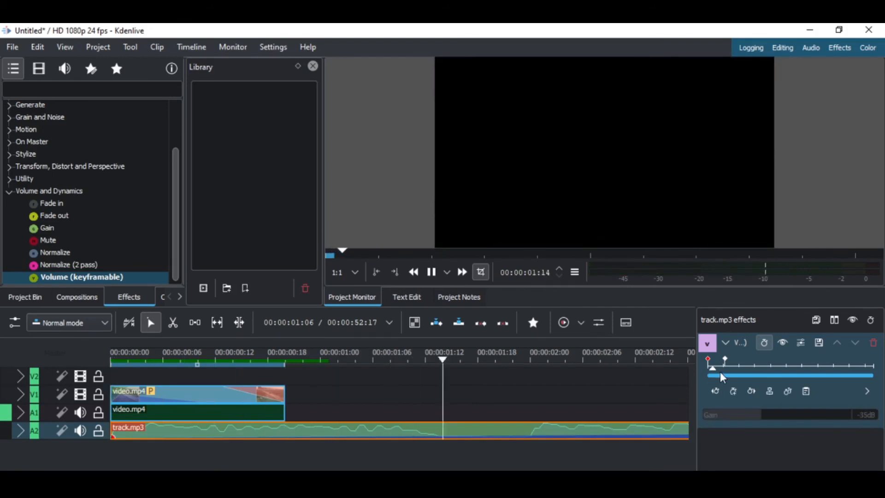
key(space)
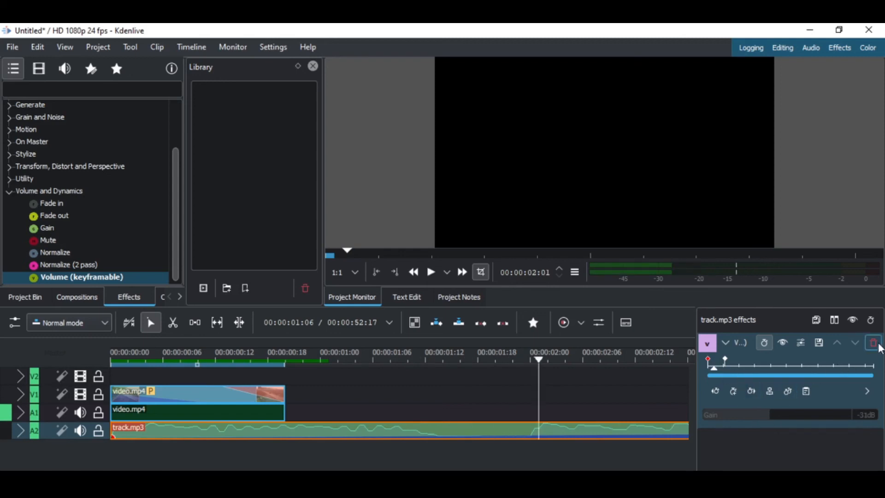
Remove the volume effect from track.mp3 and delete the clip from track A2.
click(878, 345)
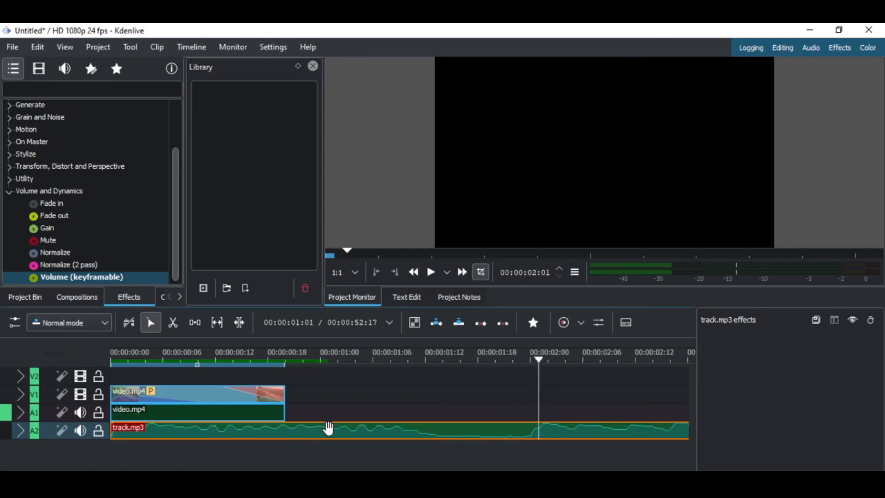
key(Delete)
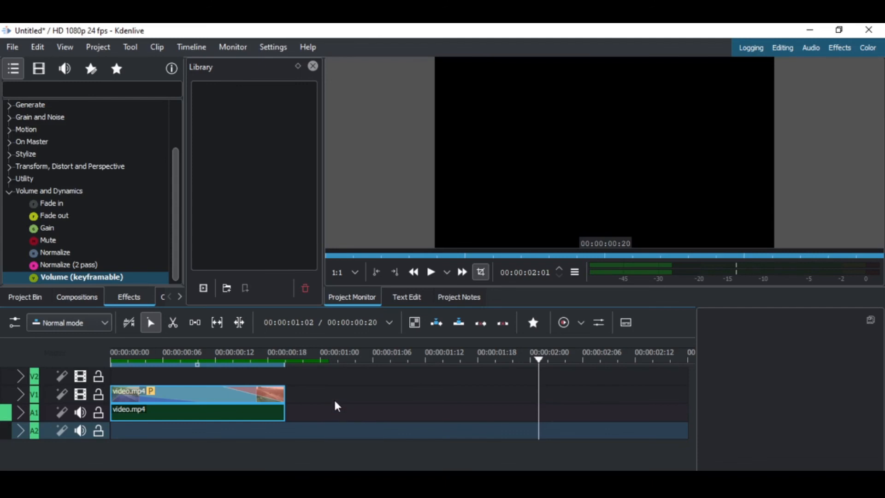
click(335, 402)
scroll(335, 400, down, 1)
scroll(333, 402, down, 3)
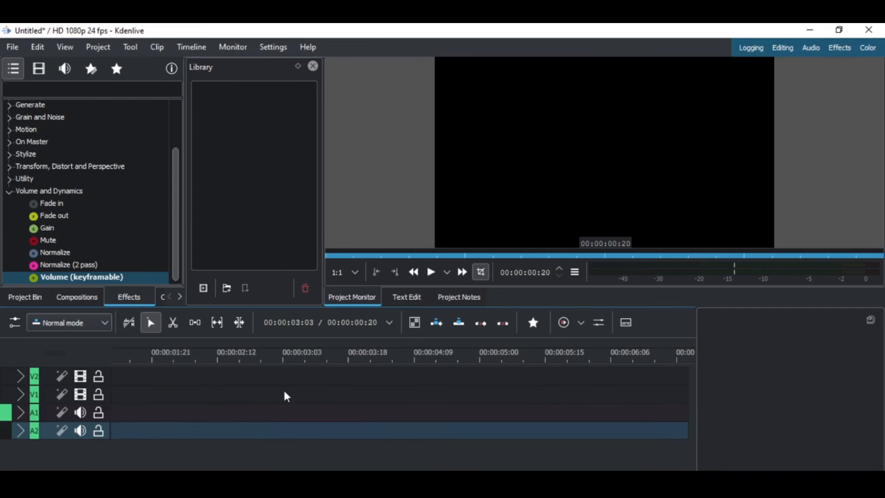
scroll(286, 397, up, 3)
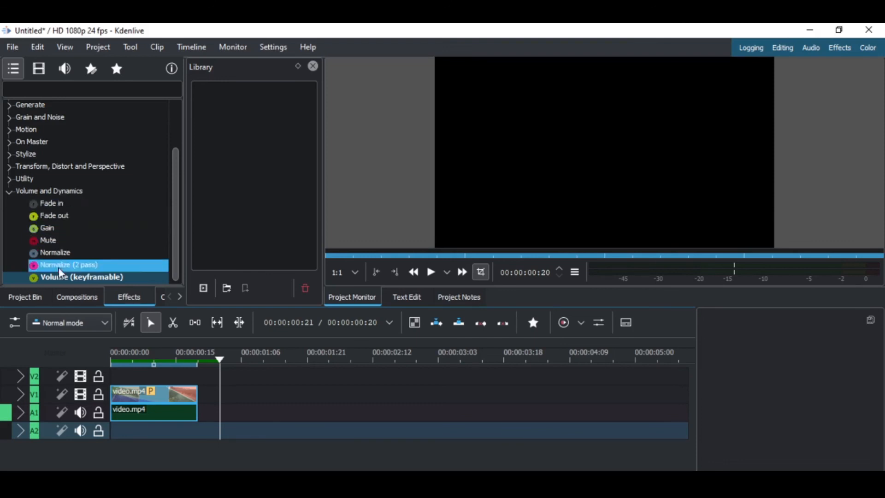
Collapse the Volume and Dynamics effect category and move the playhead back into the video.mp4 clip.
click(9, 191)
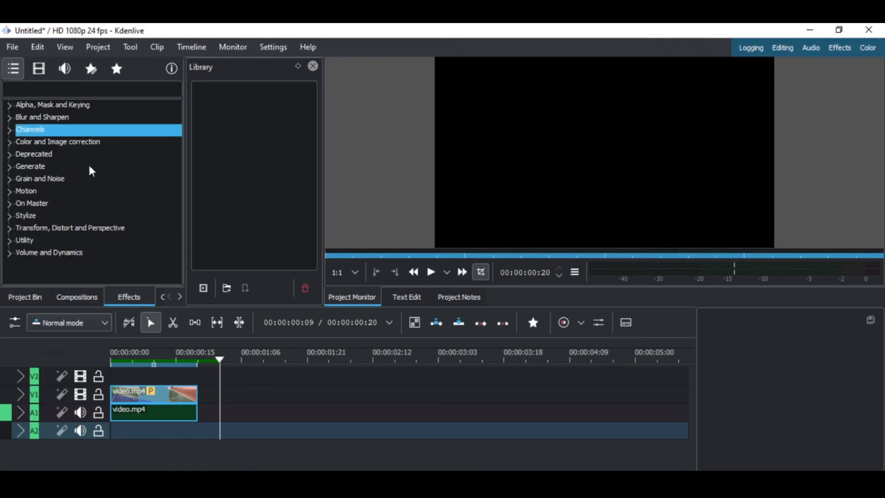
drag(139, 352, 86, 359)
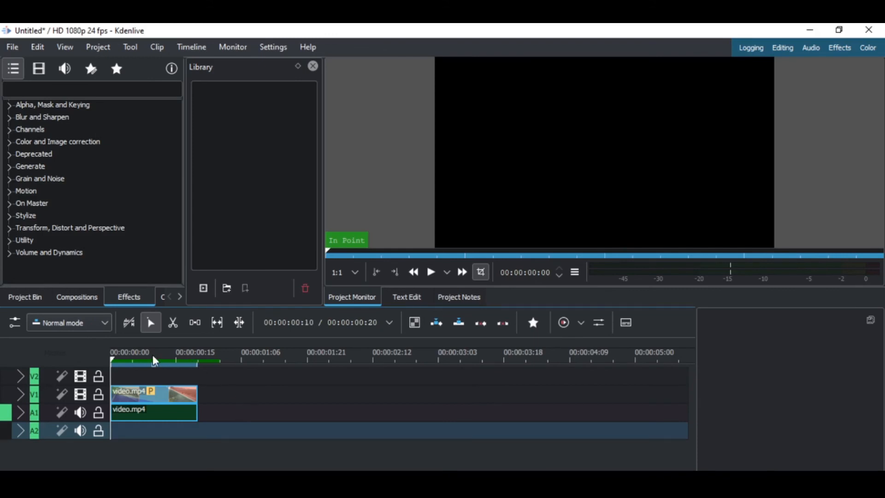
click(152, 357)
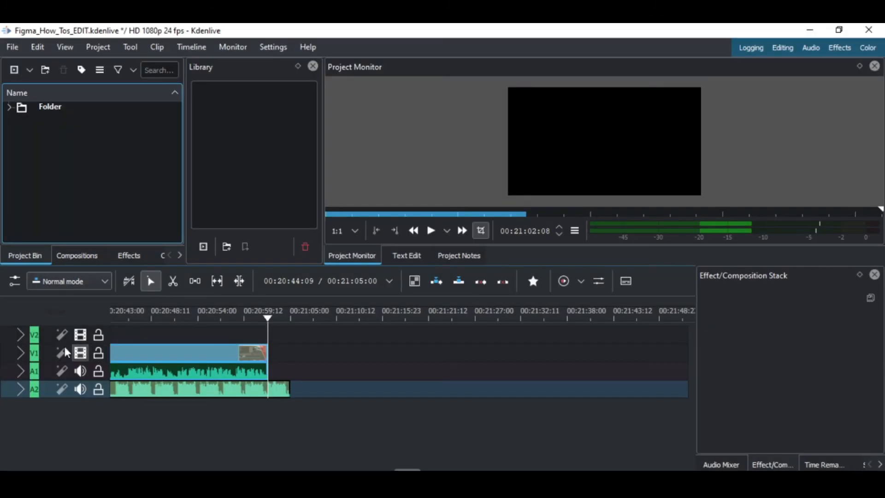
Insert one video track above V2 and reduce the new track's height.
right_click(48, 338)
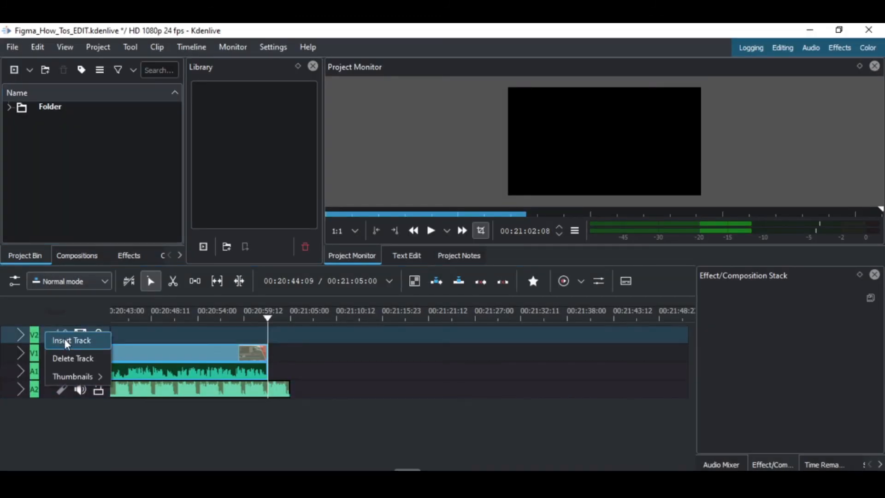
click(65, 341)
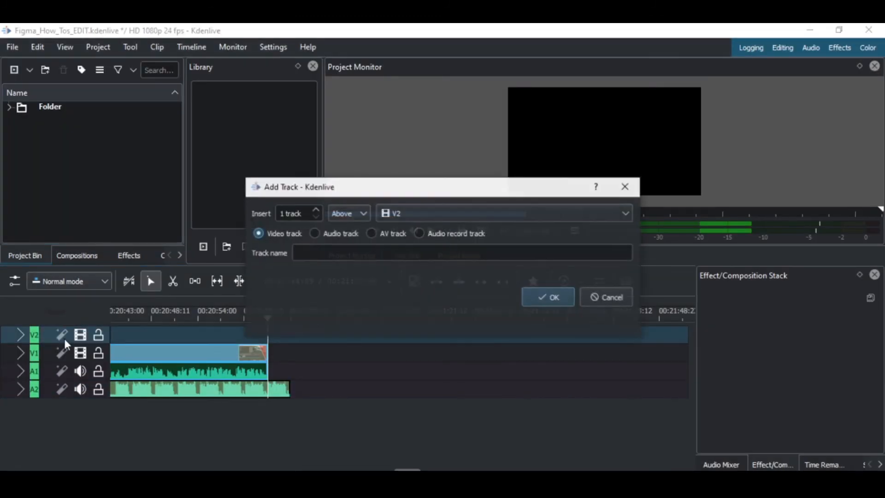
click(547, 300)
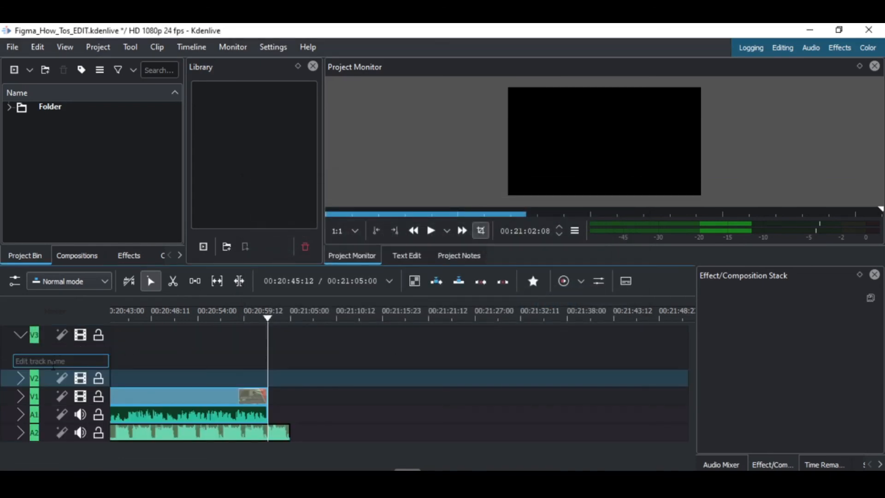
drag(50, 366, 54, 349)
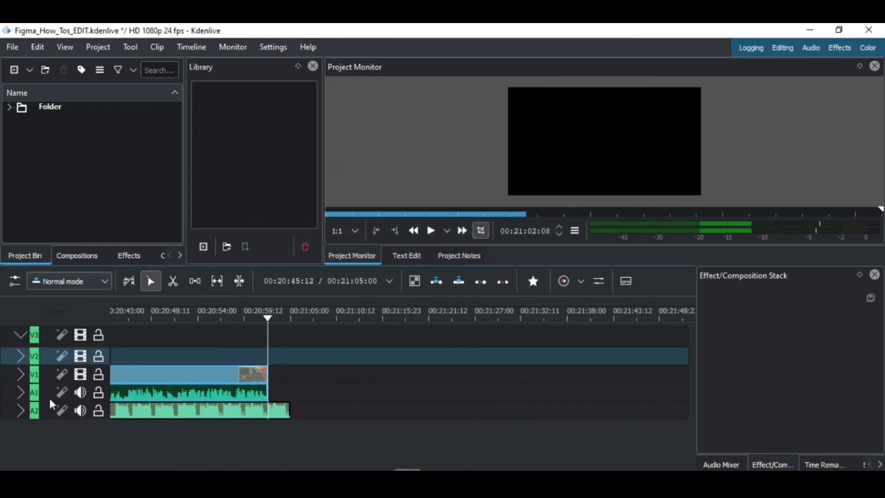
Insert one audio track under A2 and reduce the new track's height.
right_click(51, 416)
click(76, 420)
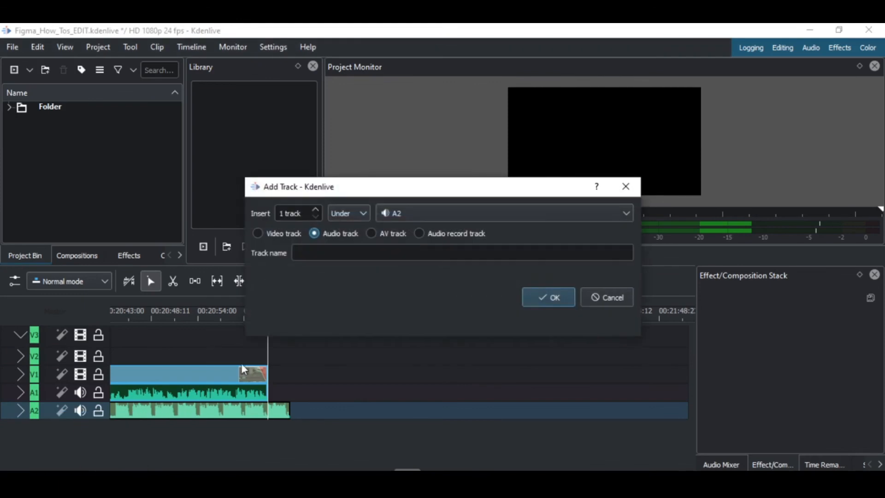
click(545, 303)
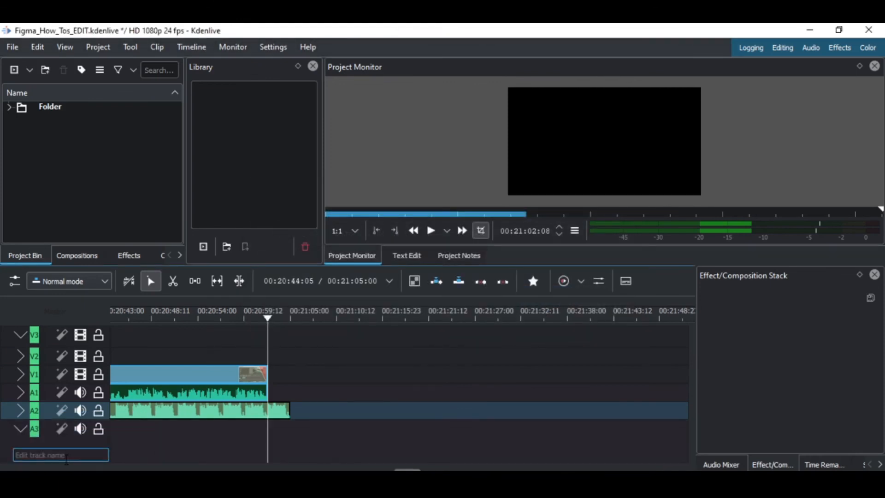
drag(53, 462, 56, 440)
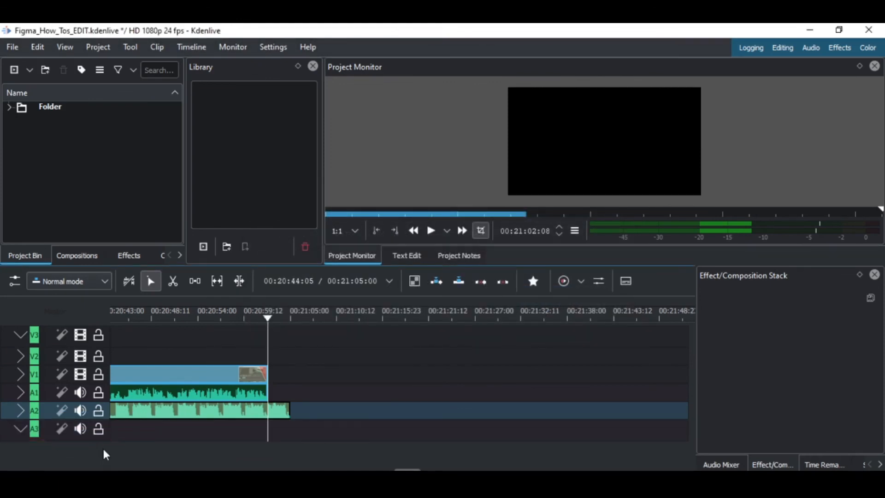
Insert one video track above V3 and reduce the new track's height.
right_click(45, 339)
click(66, 340)
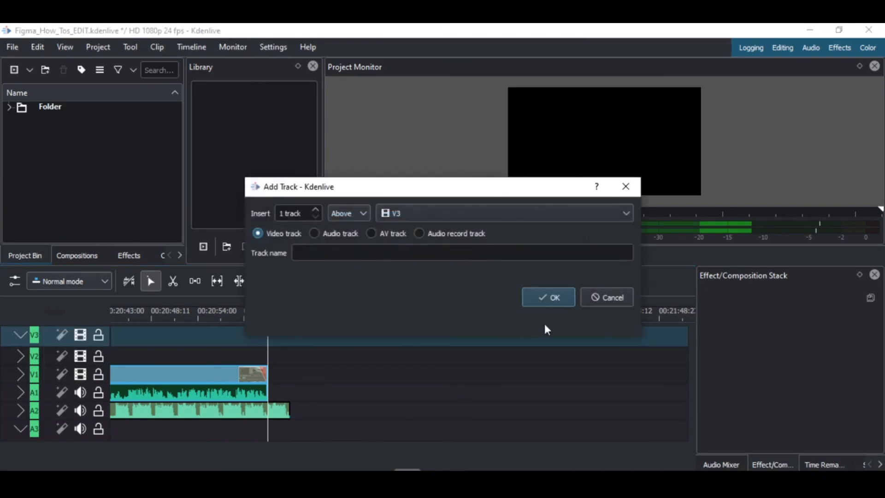
click(554, 305)
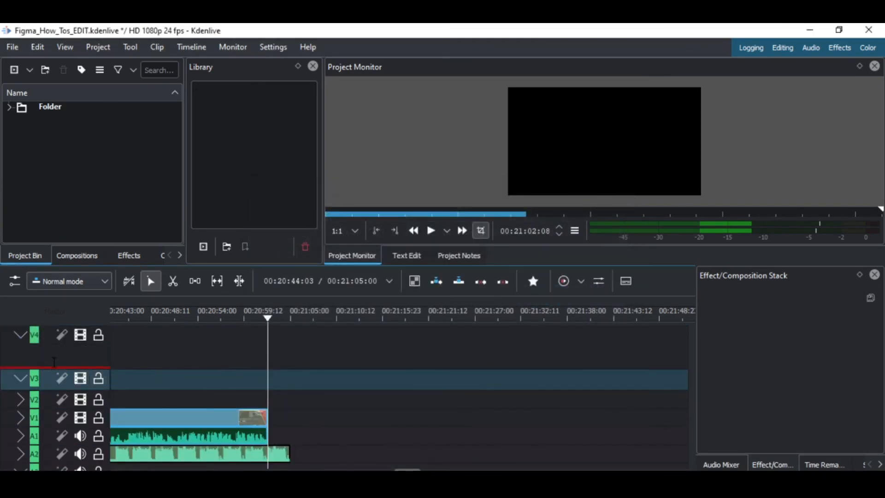
drag(54, 365, 59, 343)
Insert one video track above V4 and reduce the new track's height.
right_click(57, 337)
click(70, 348)
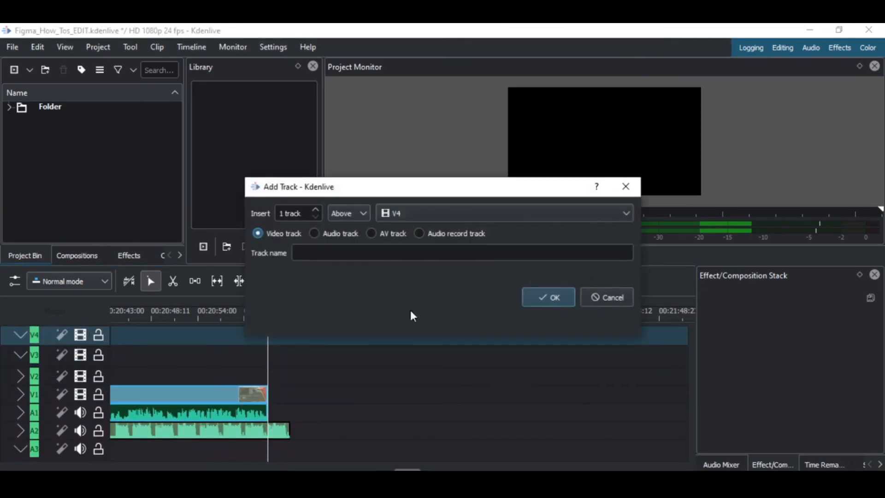
click(534, 299)
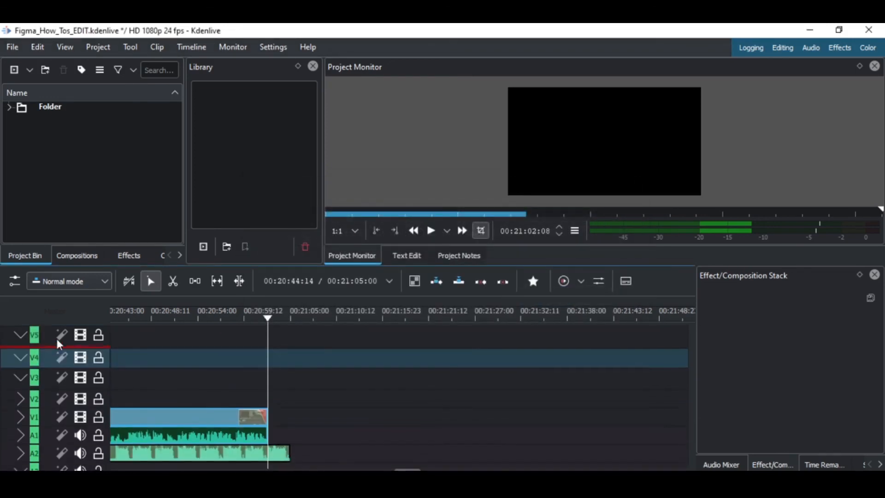
Delete the video track V4 from the timeline.
right_click(50, 360)
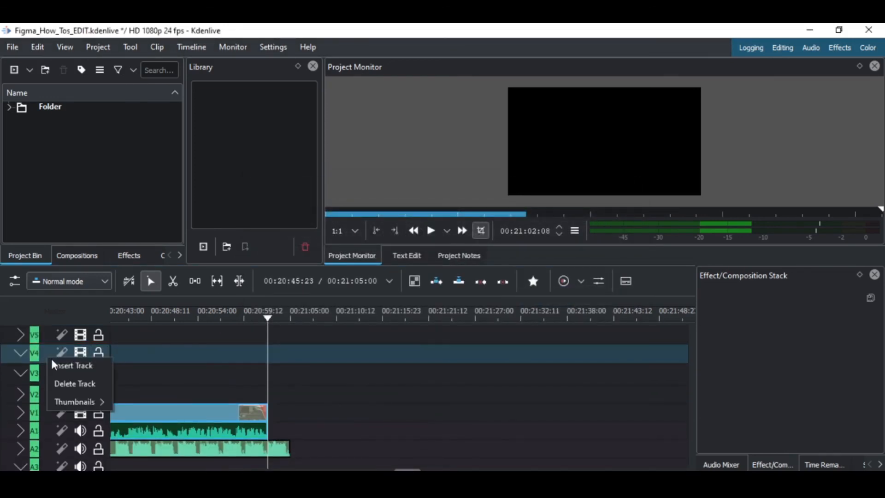
click(79, 390)
click(468, 347)
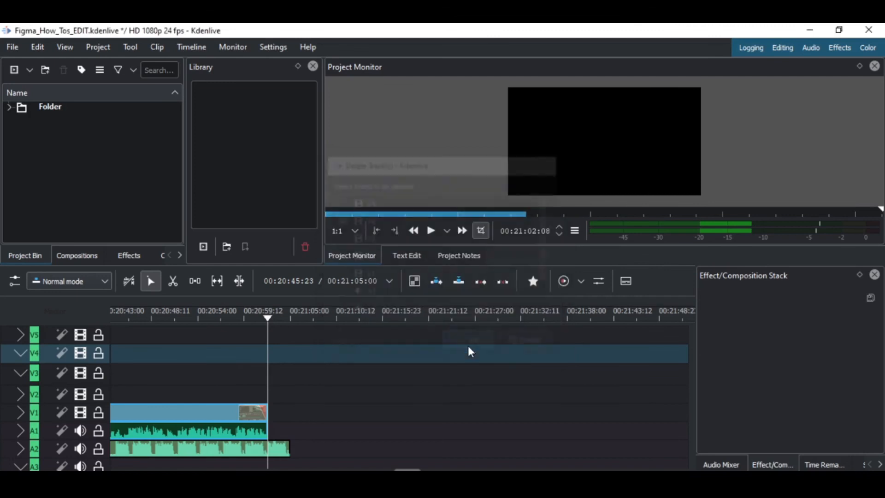